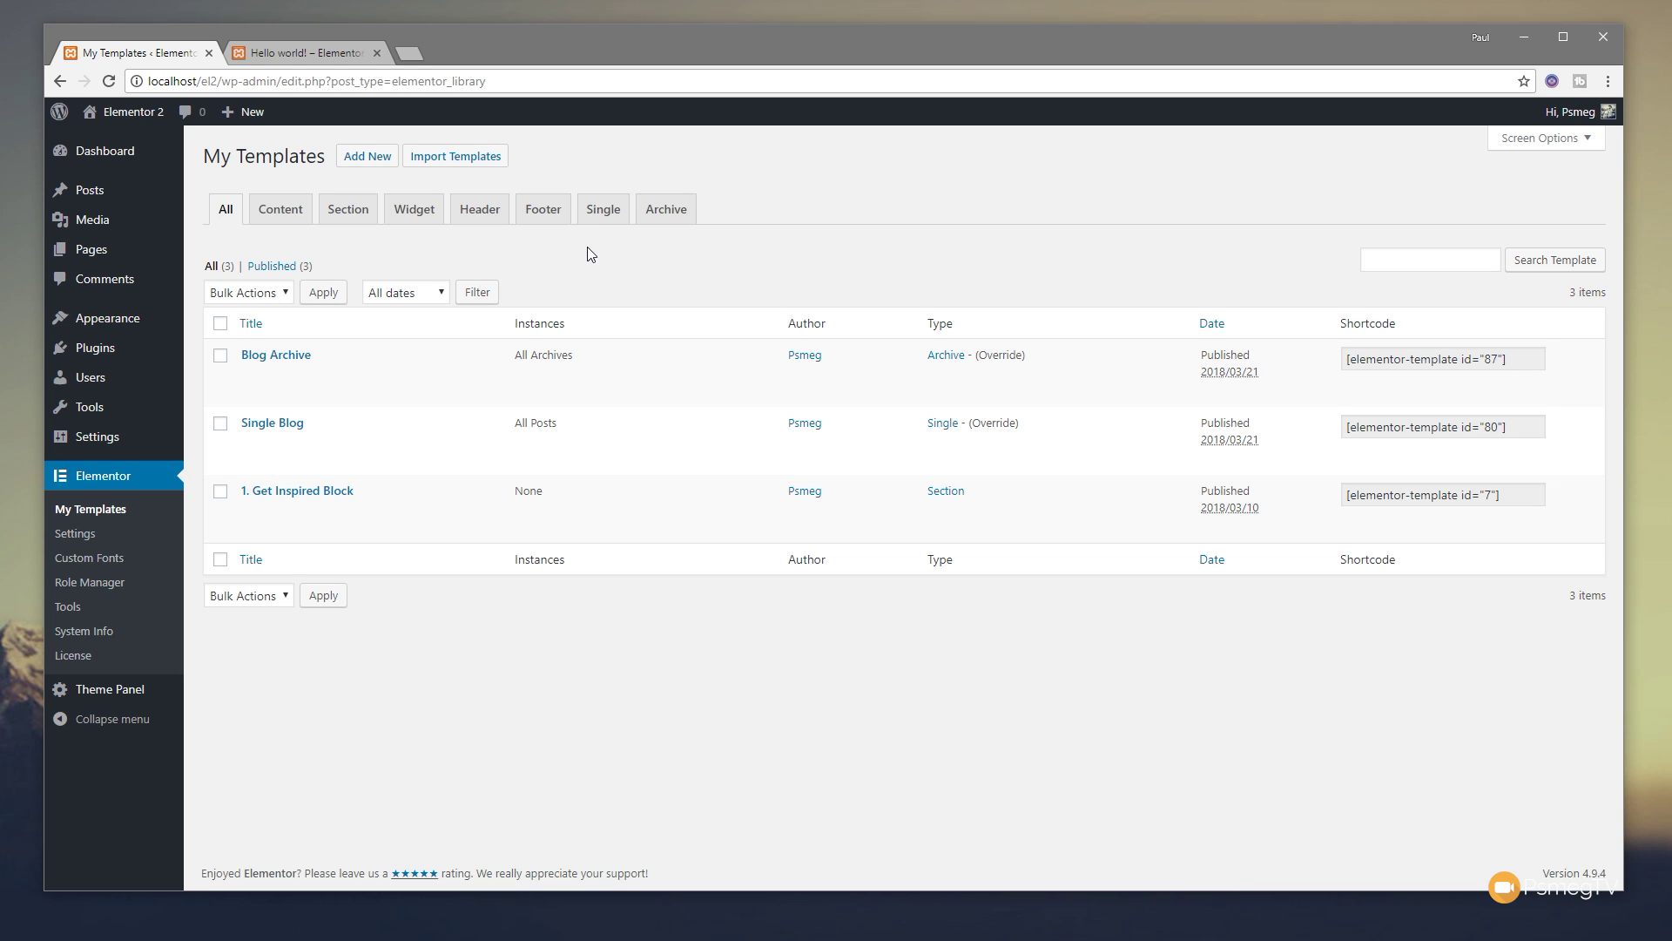
Filter the Elementor My Templates list to show only Header templates
left_click(490, 218)
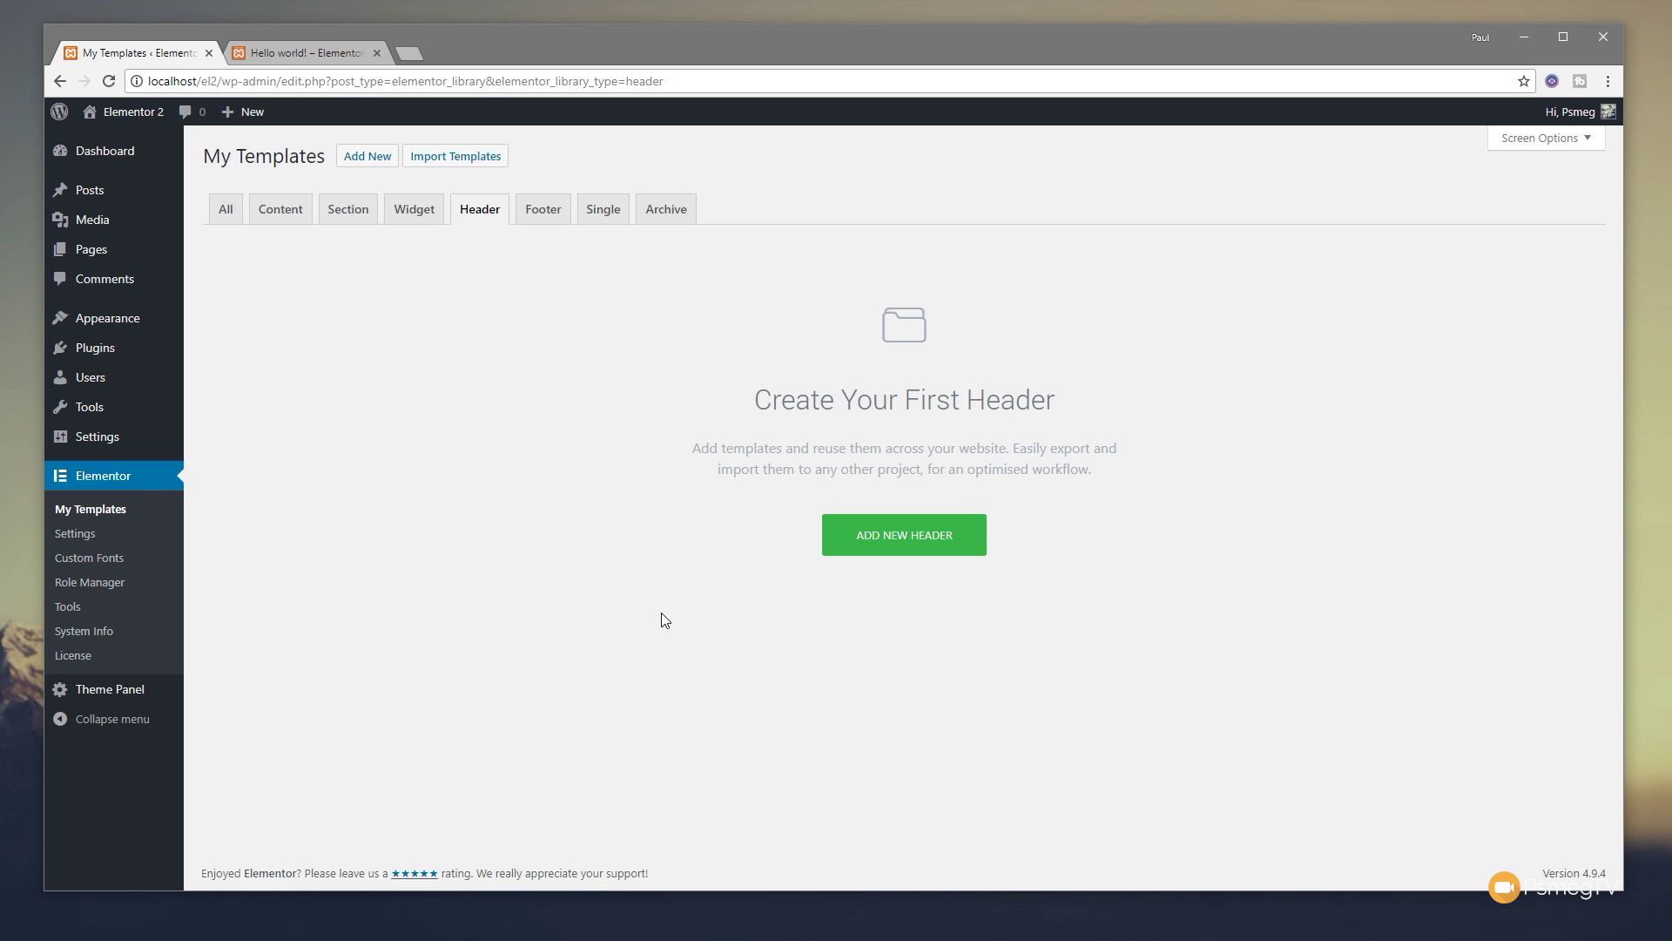
Create a new Header (Override) template named 'My Header'
left_click(905, 537)
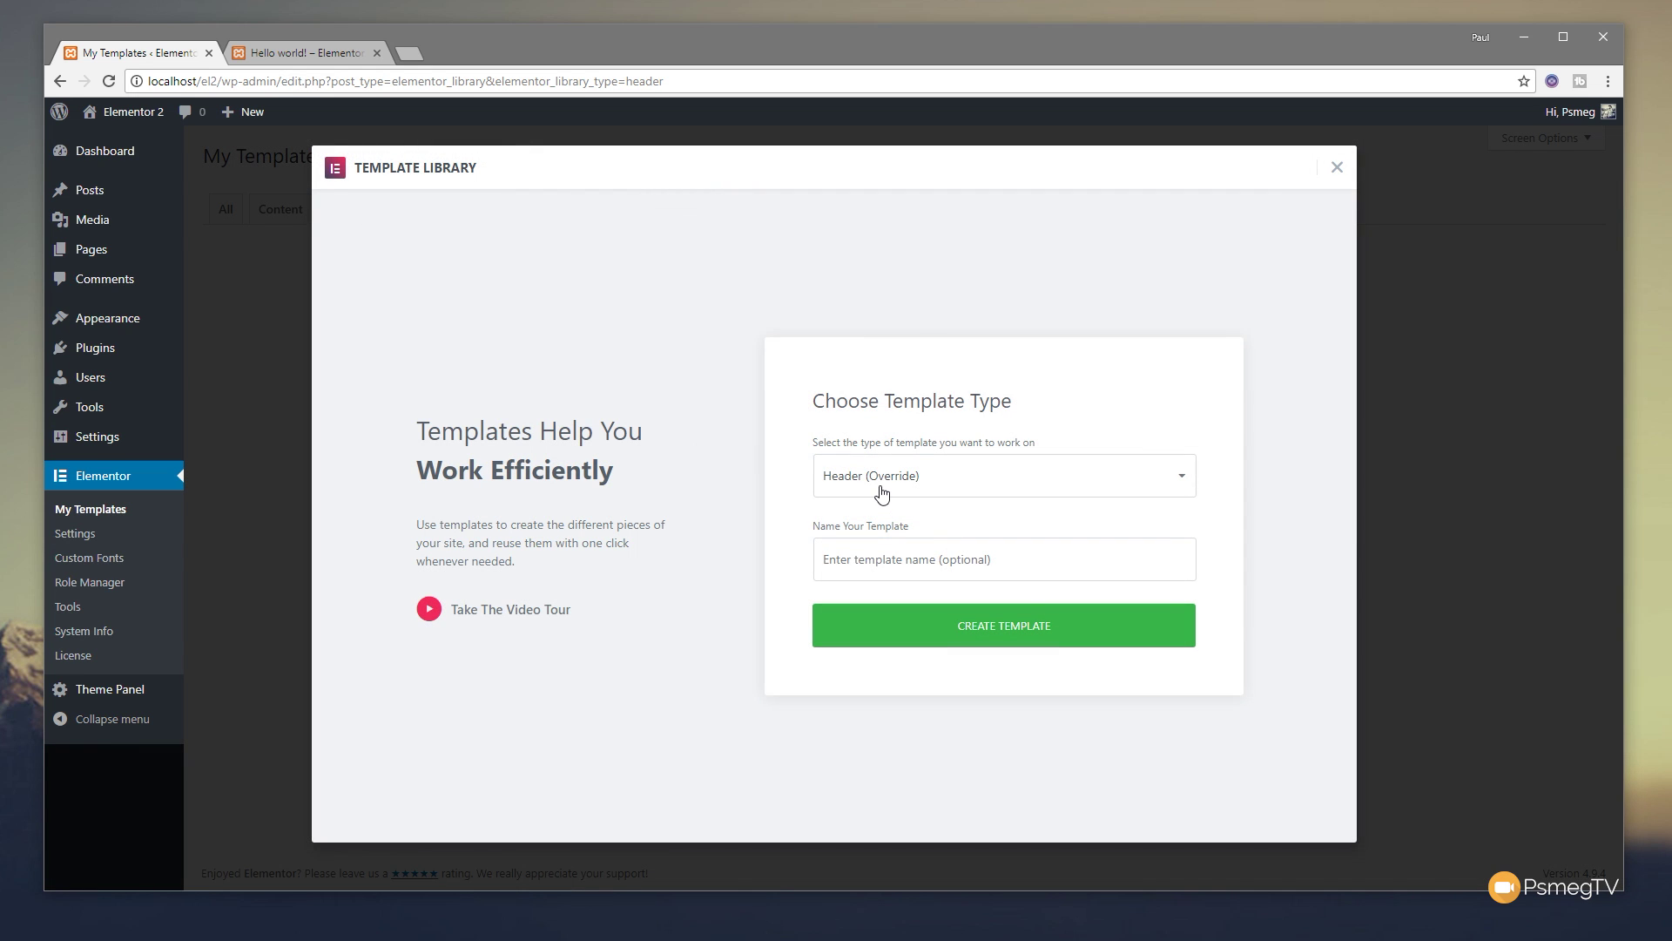
left_click(877, 559)
type("My Header")
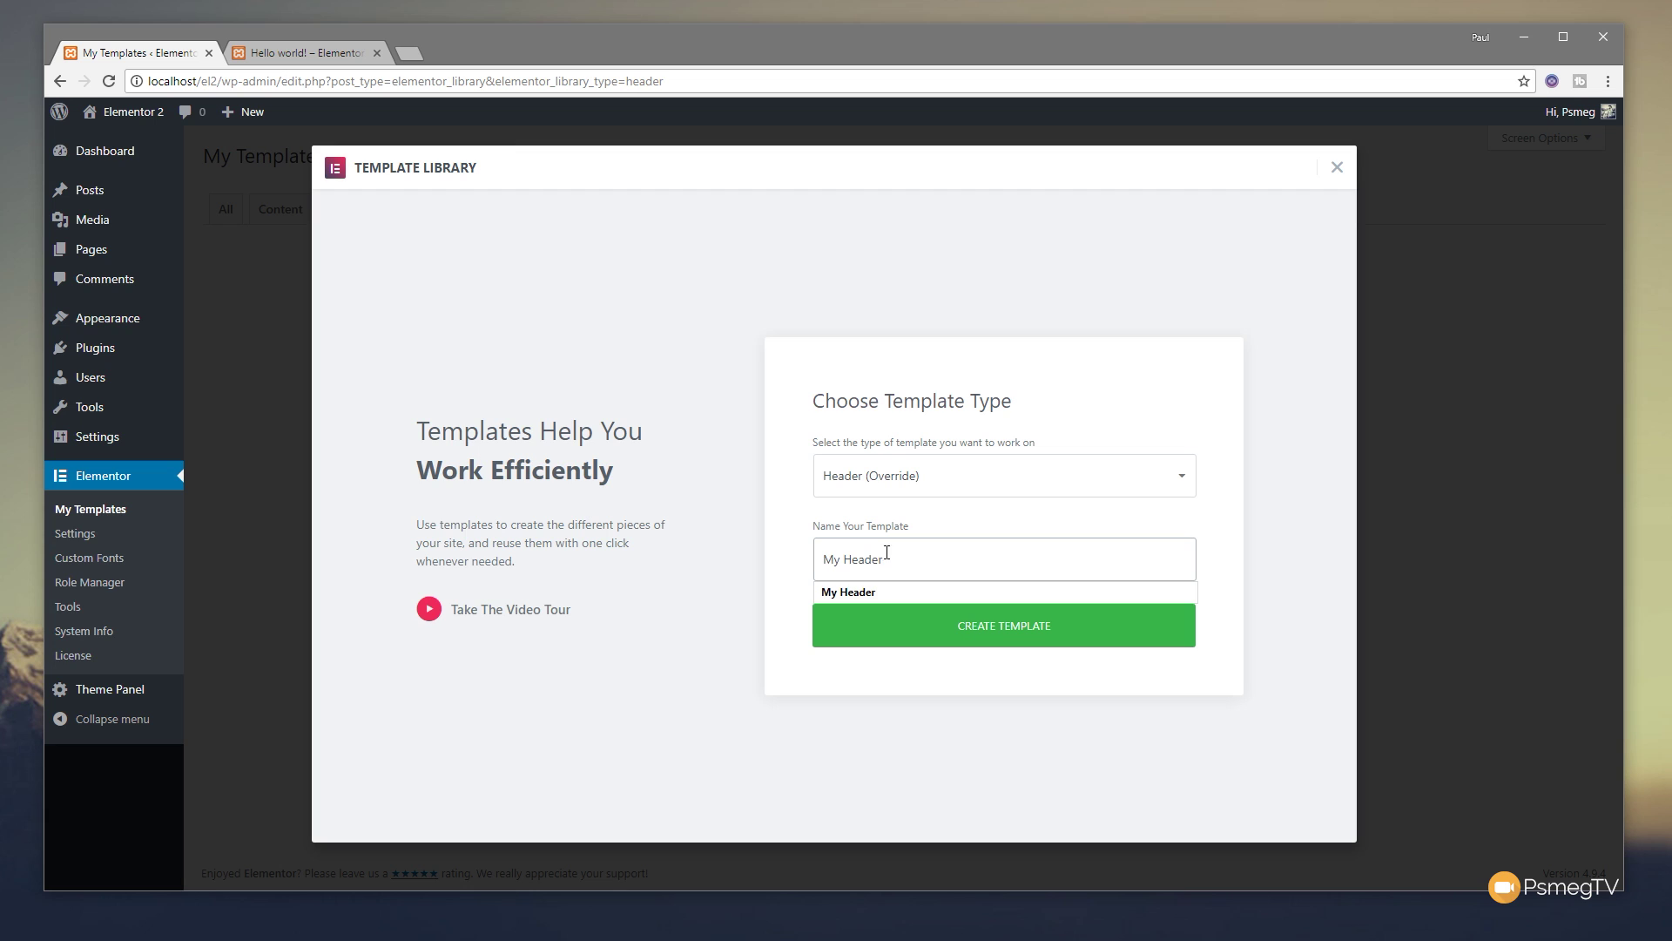
key("Escape")
left_click(911, 486)
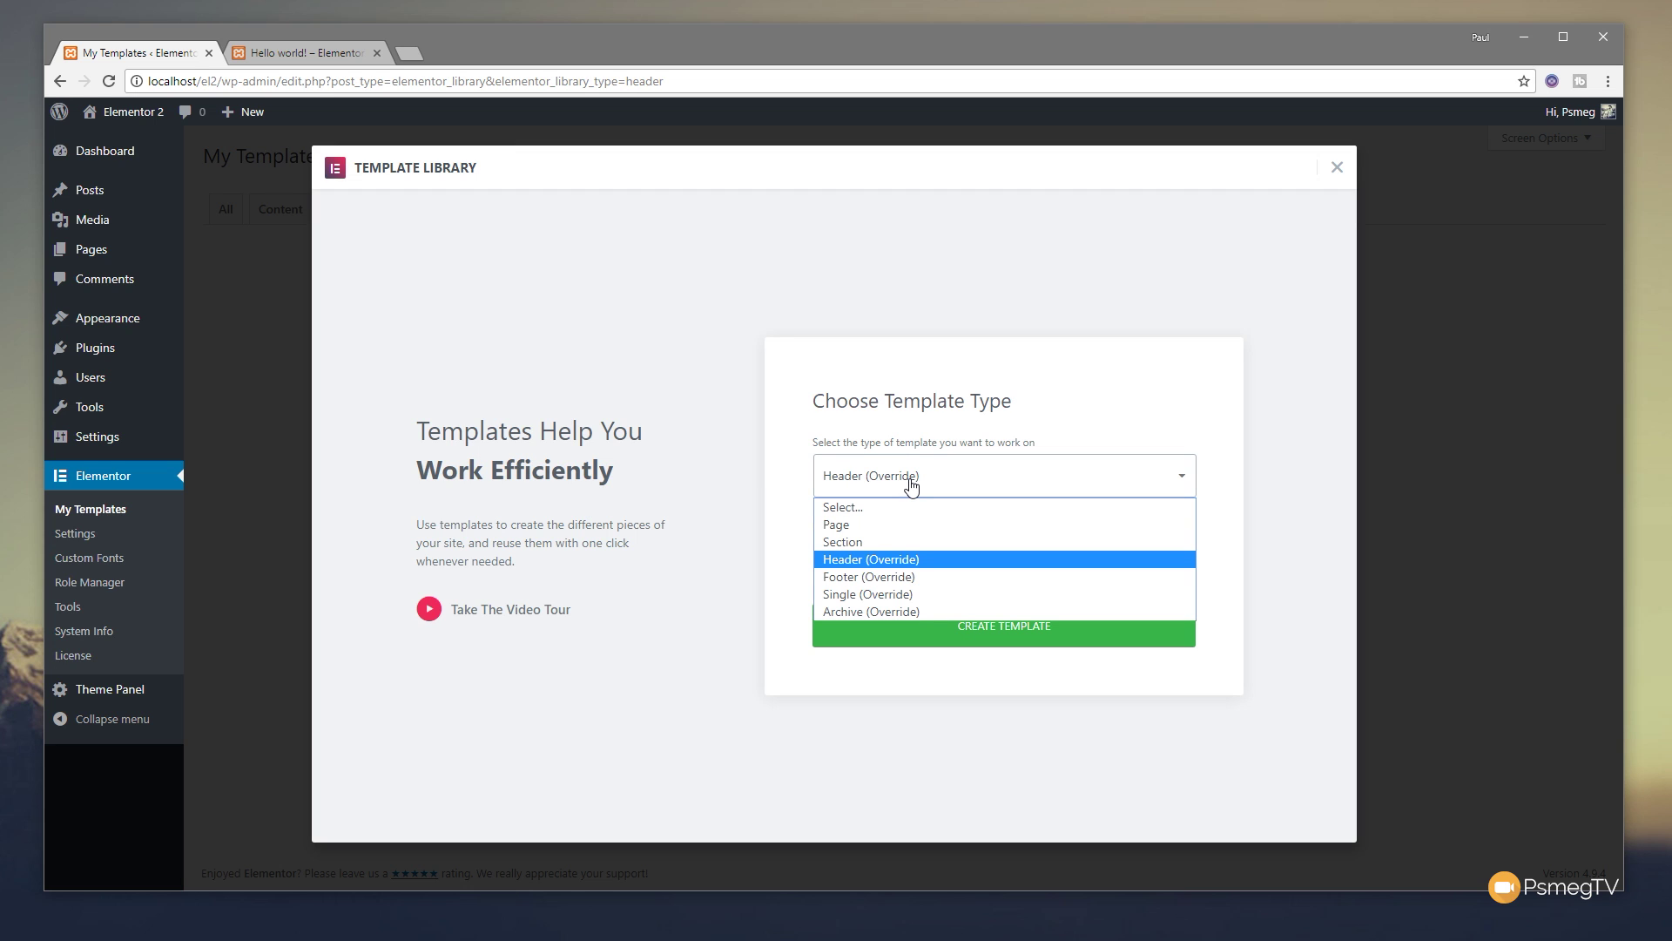
left_click(913, 558)
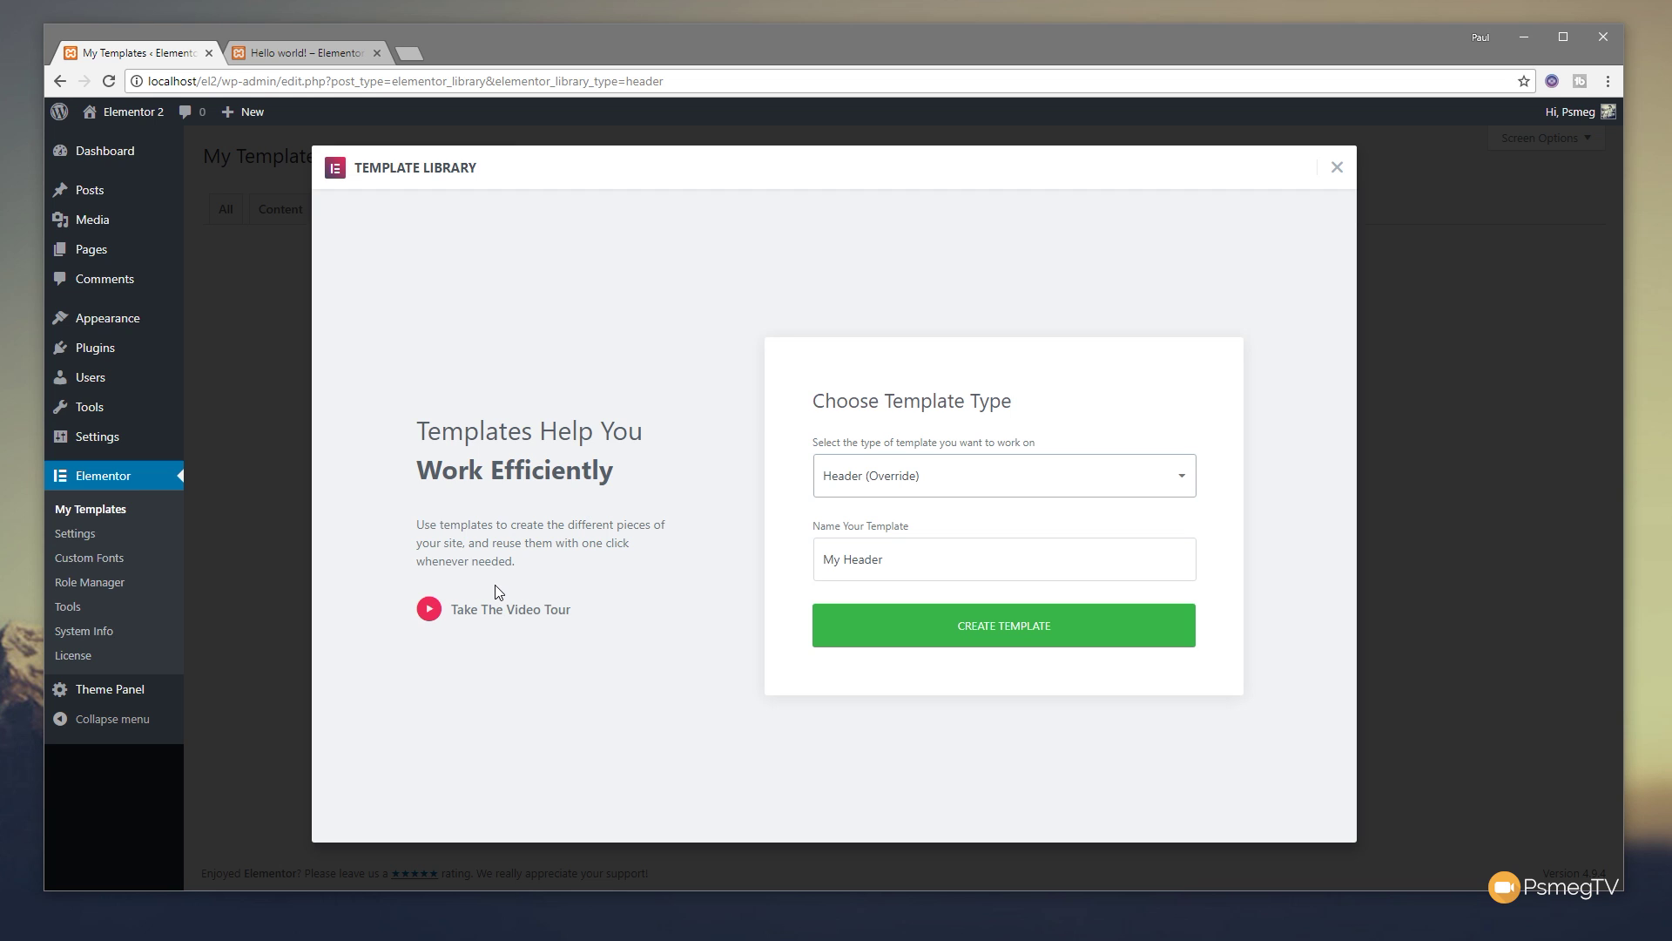
left_click(1039, 642)
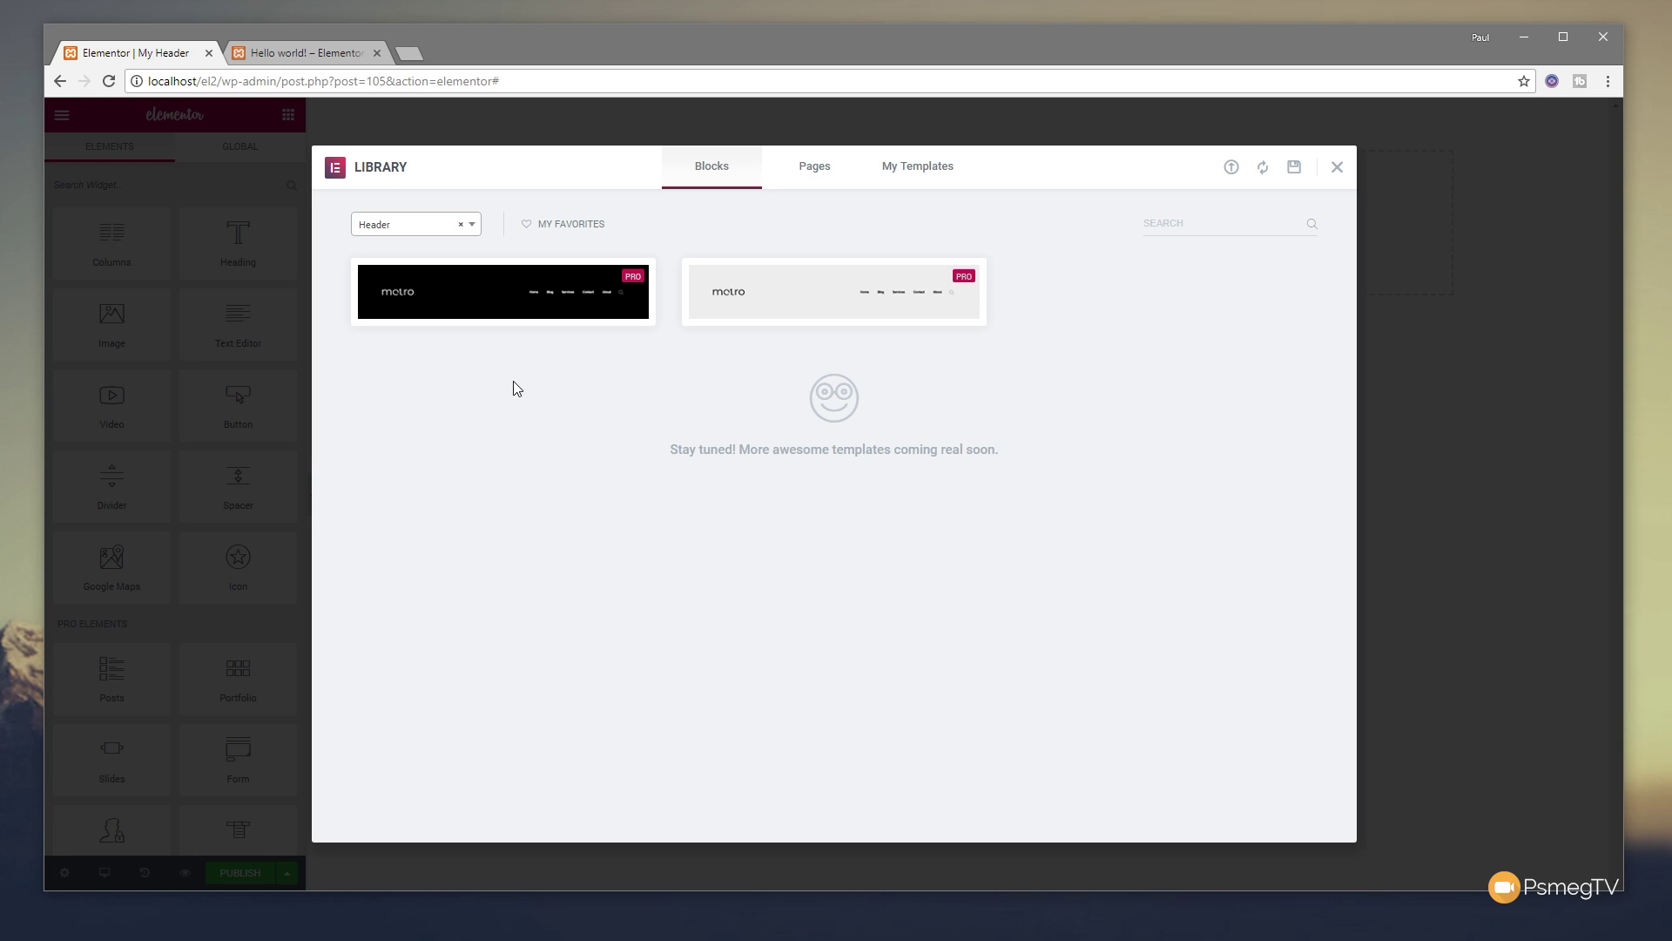
Close the block library to leave a blank My Header canvas
left_click(1338, 168)
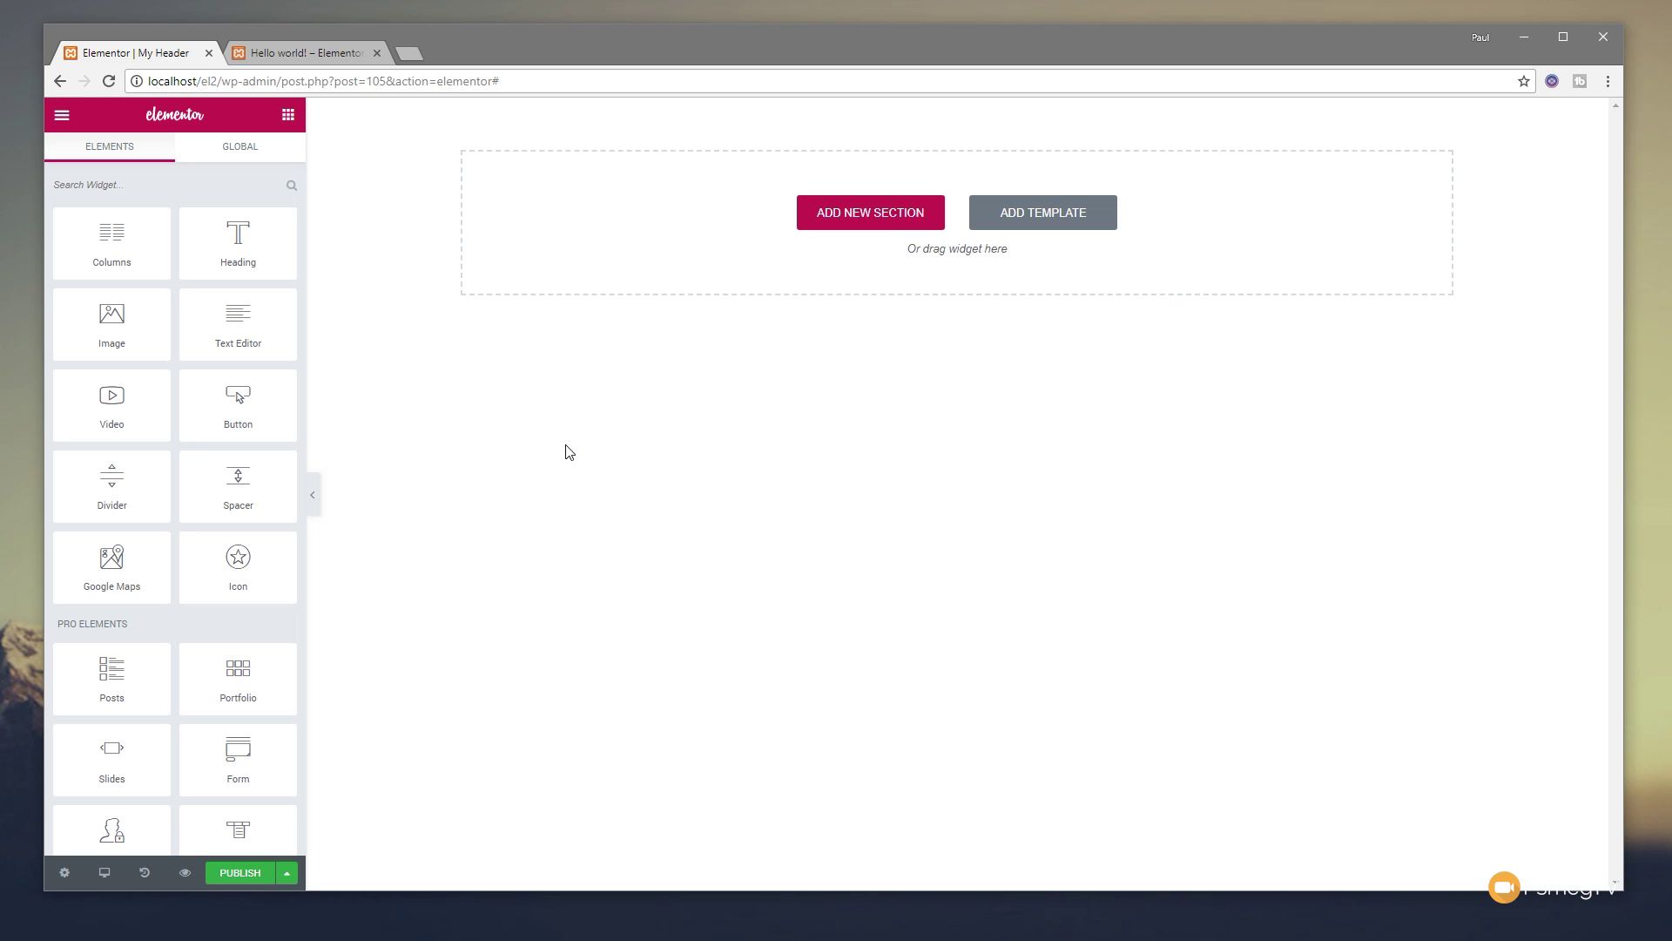
Add a two-column section with its margin and padding set to 0
left_click(894, 219)
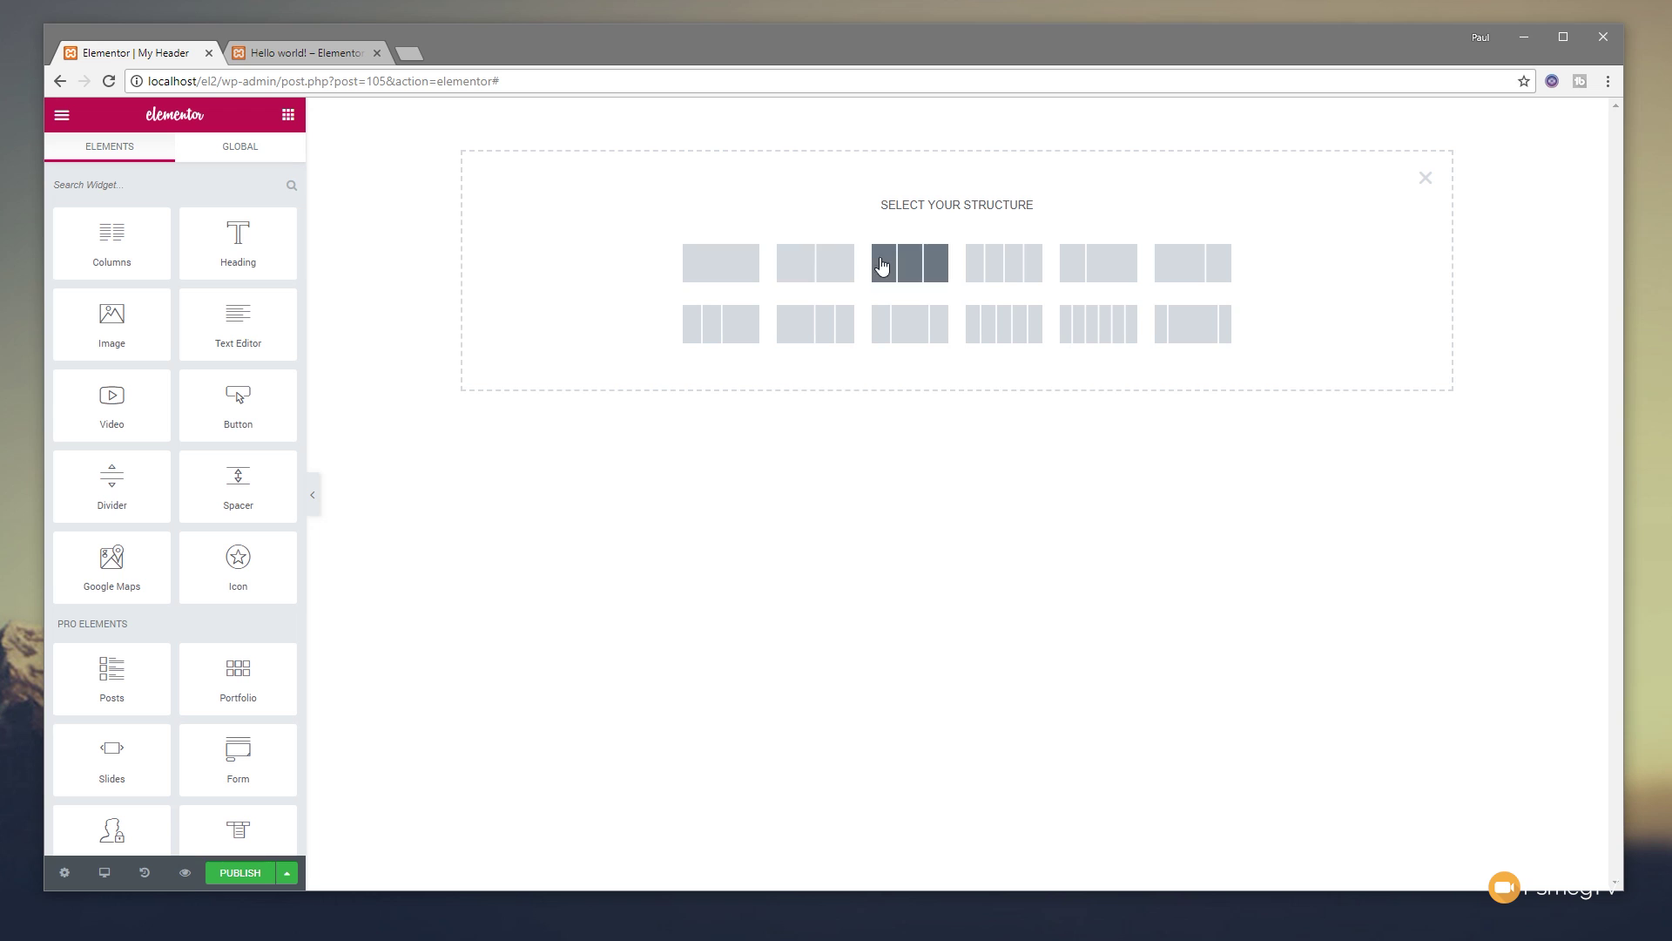
left_click(796, 272)
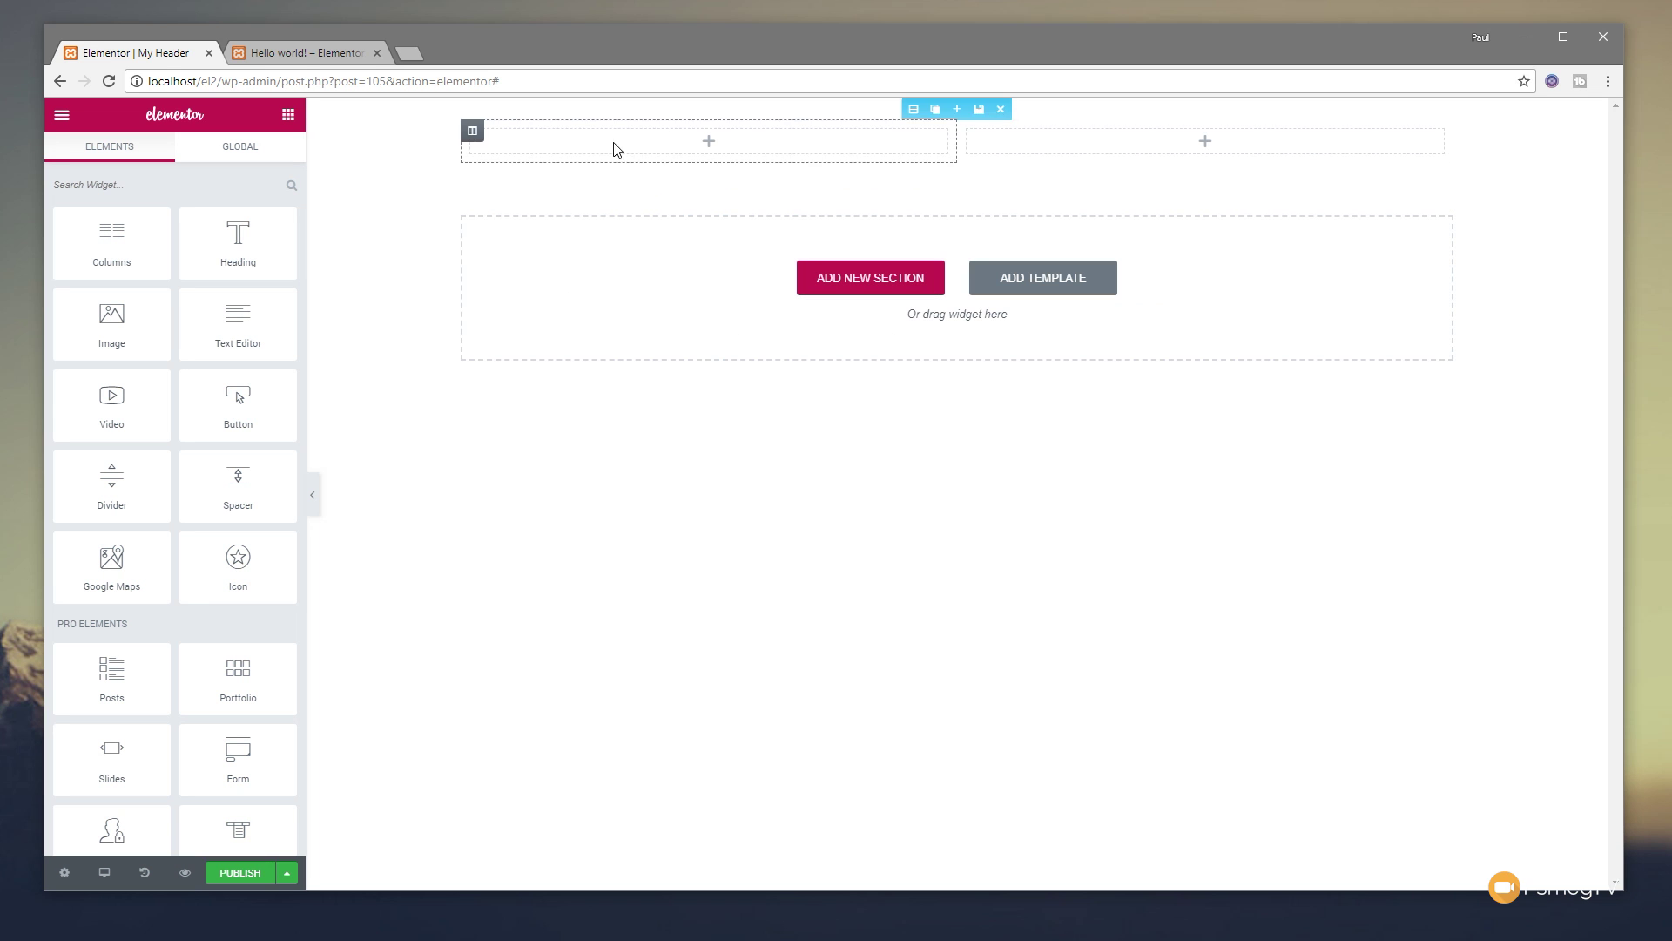
left_click(916, 110)
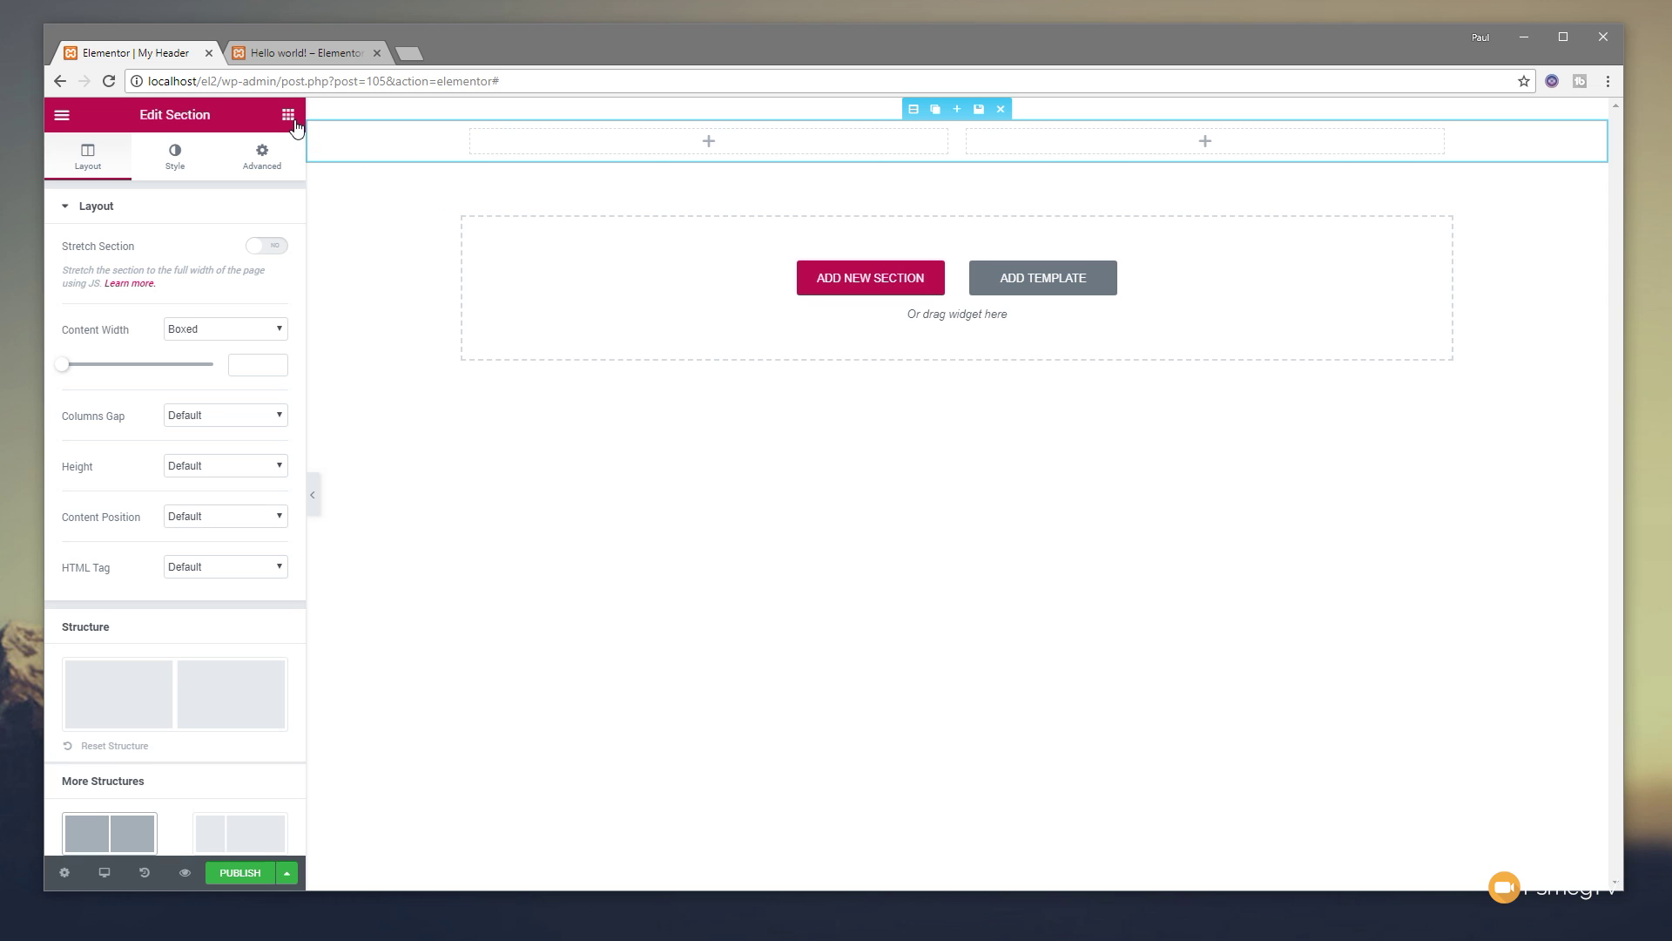
left_click(264, 155)
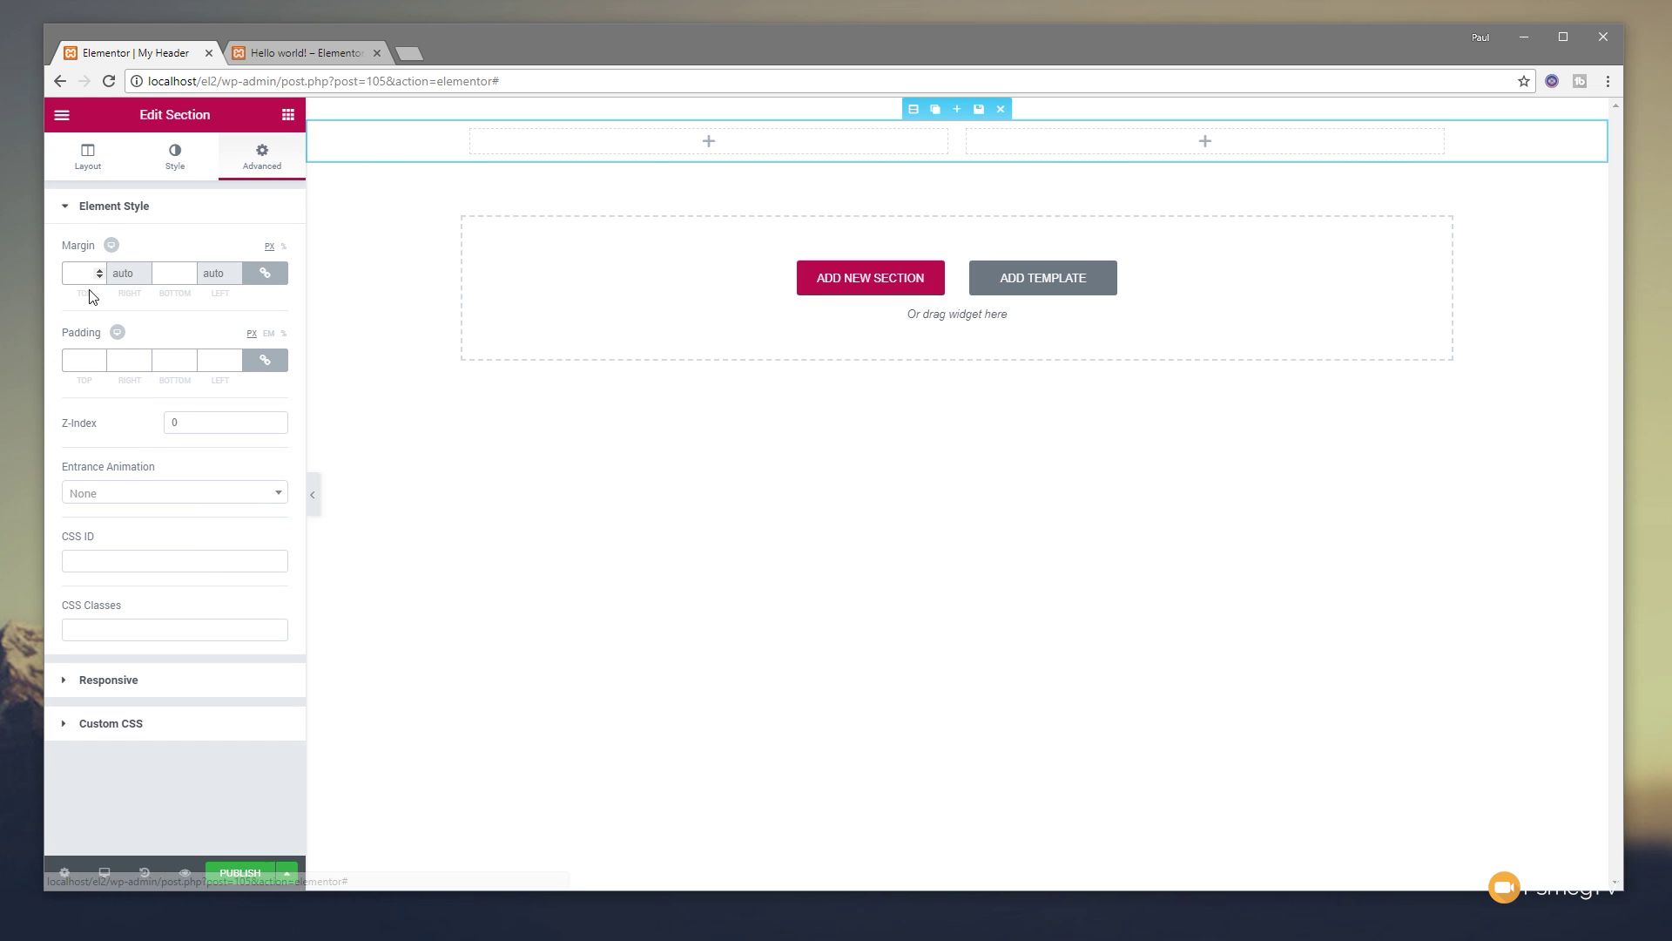
type("0")
left_click(78, 360)
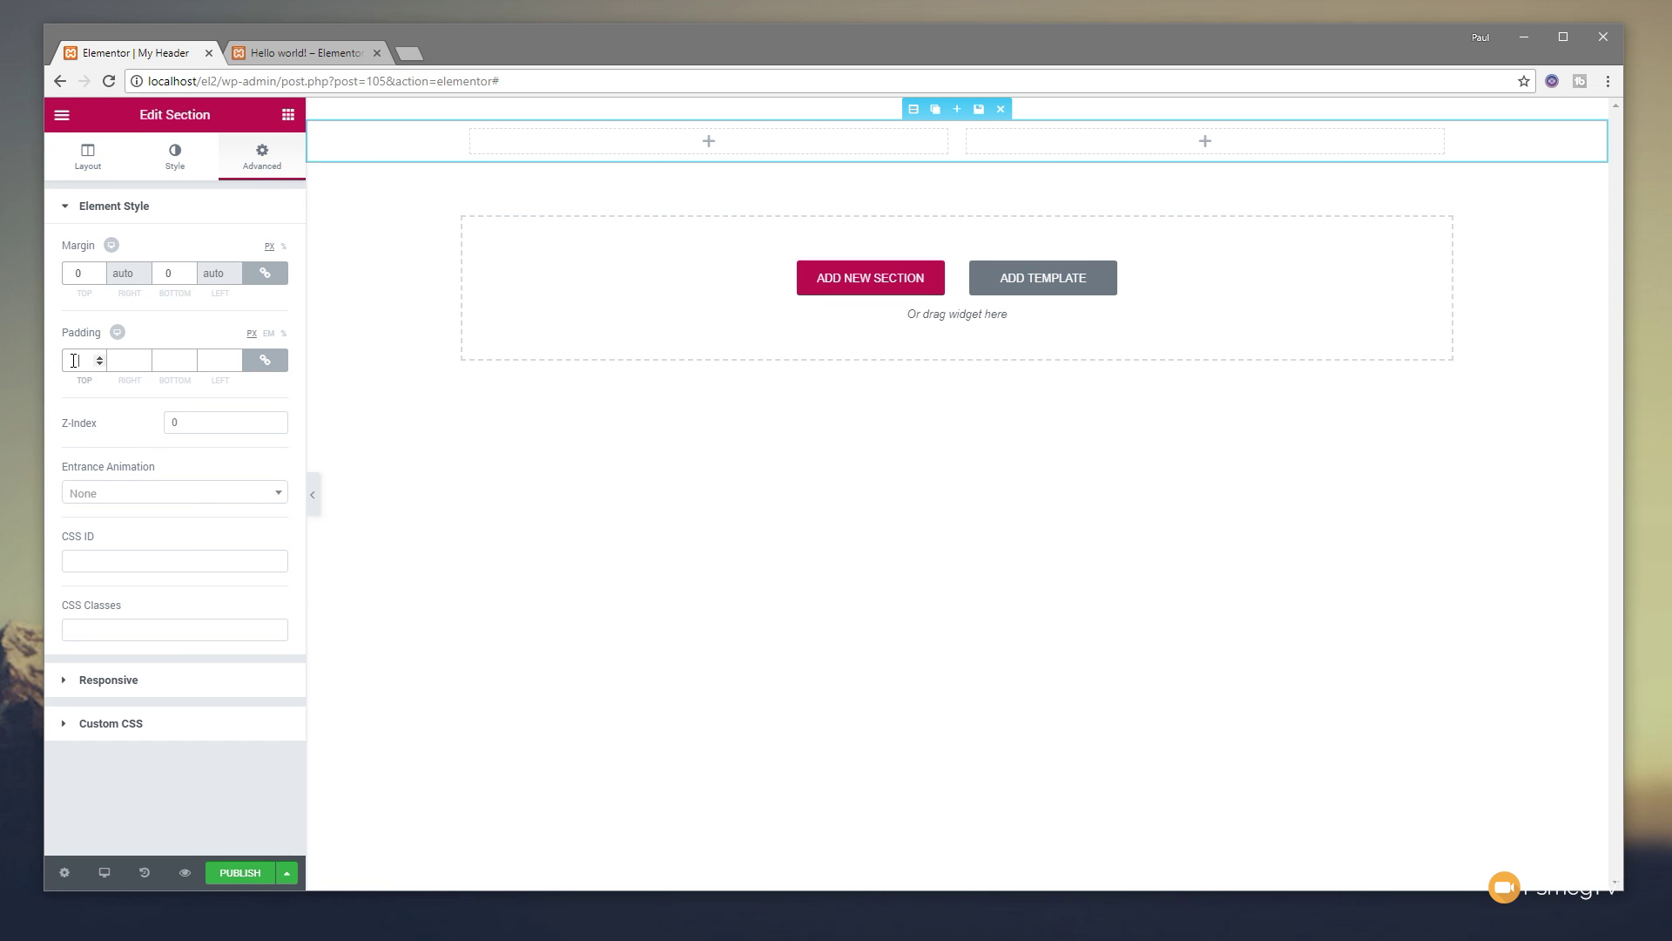
type("0")
Narrow the left column to about 21% width
left_click_drag(955, 145, 702, 142)
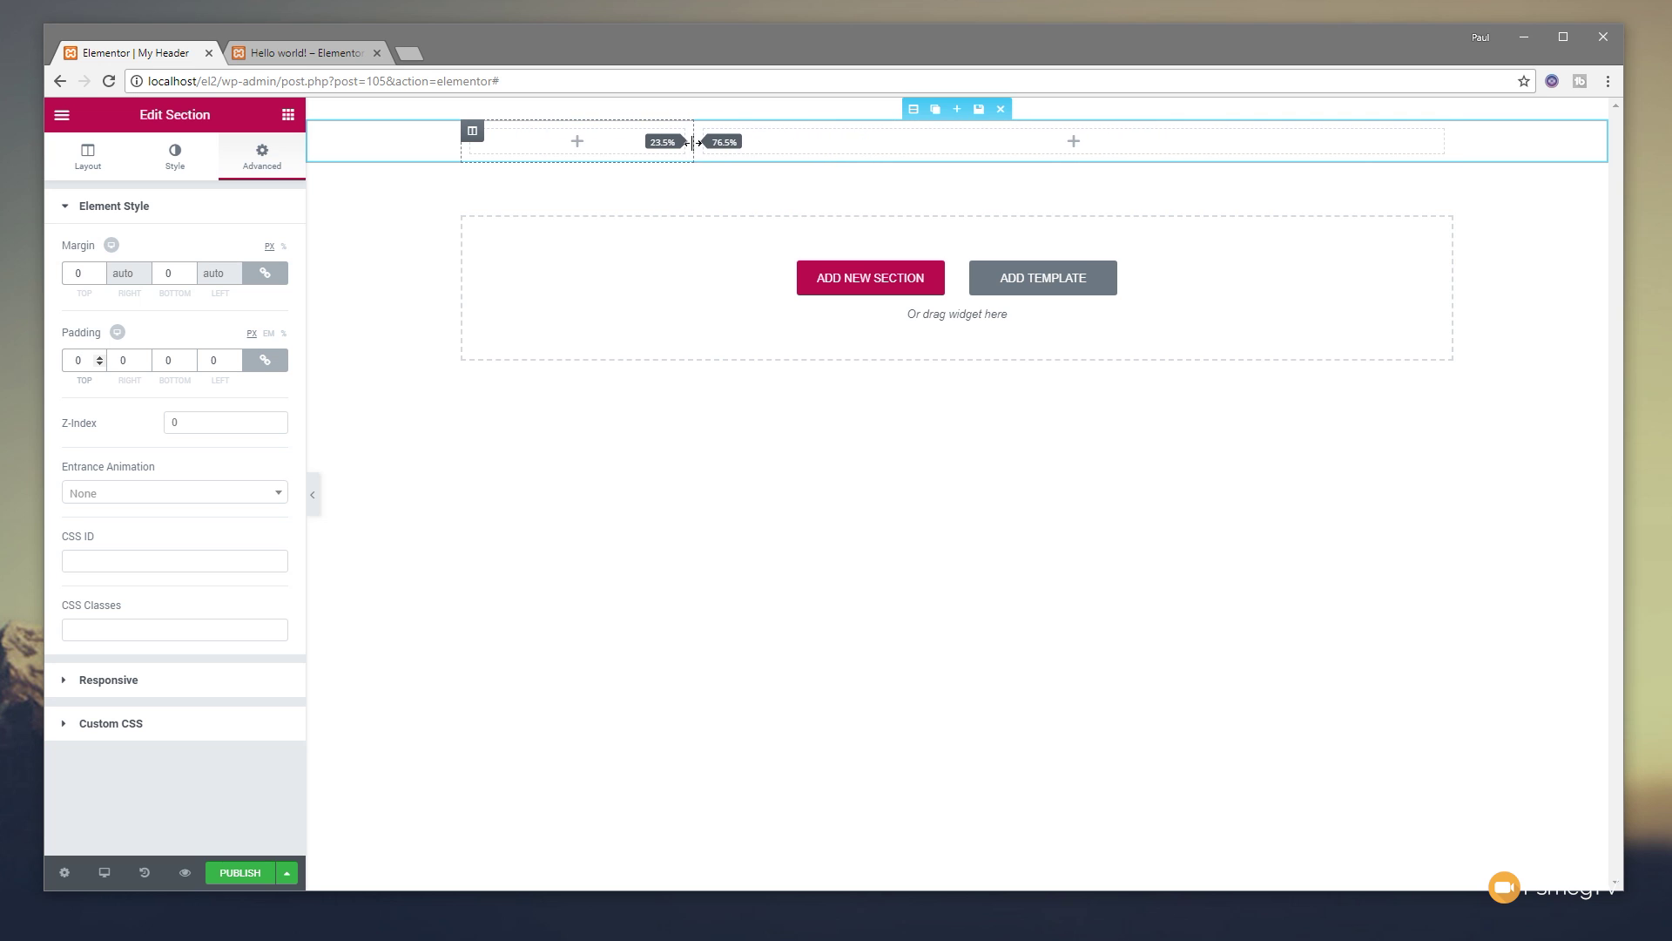
left_click_drag(694, 142, 665, 142)
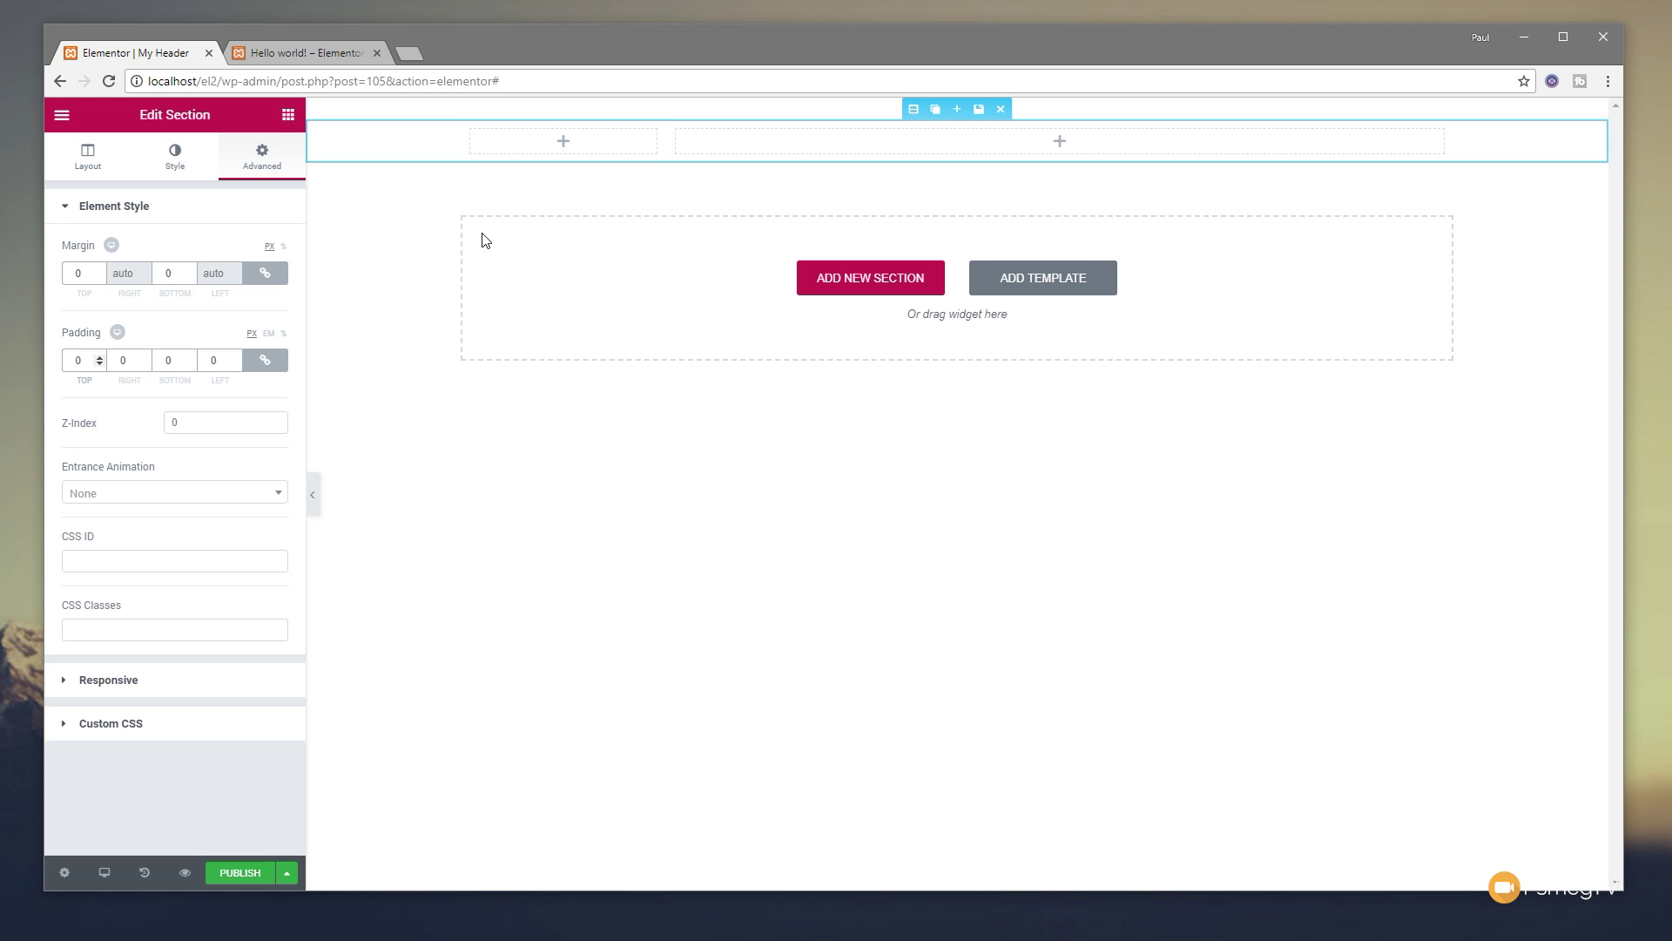
left_click(287, 114)
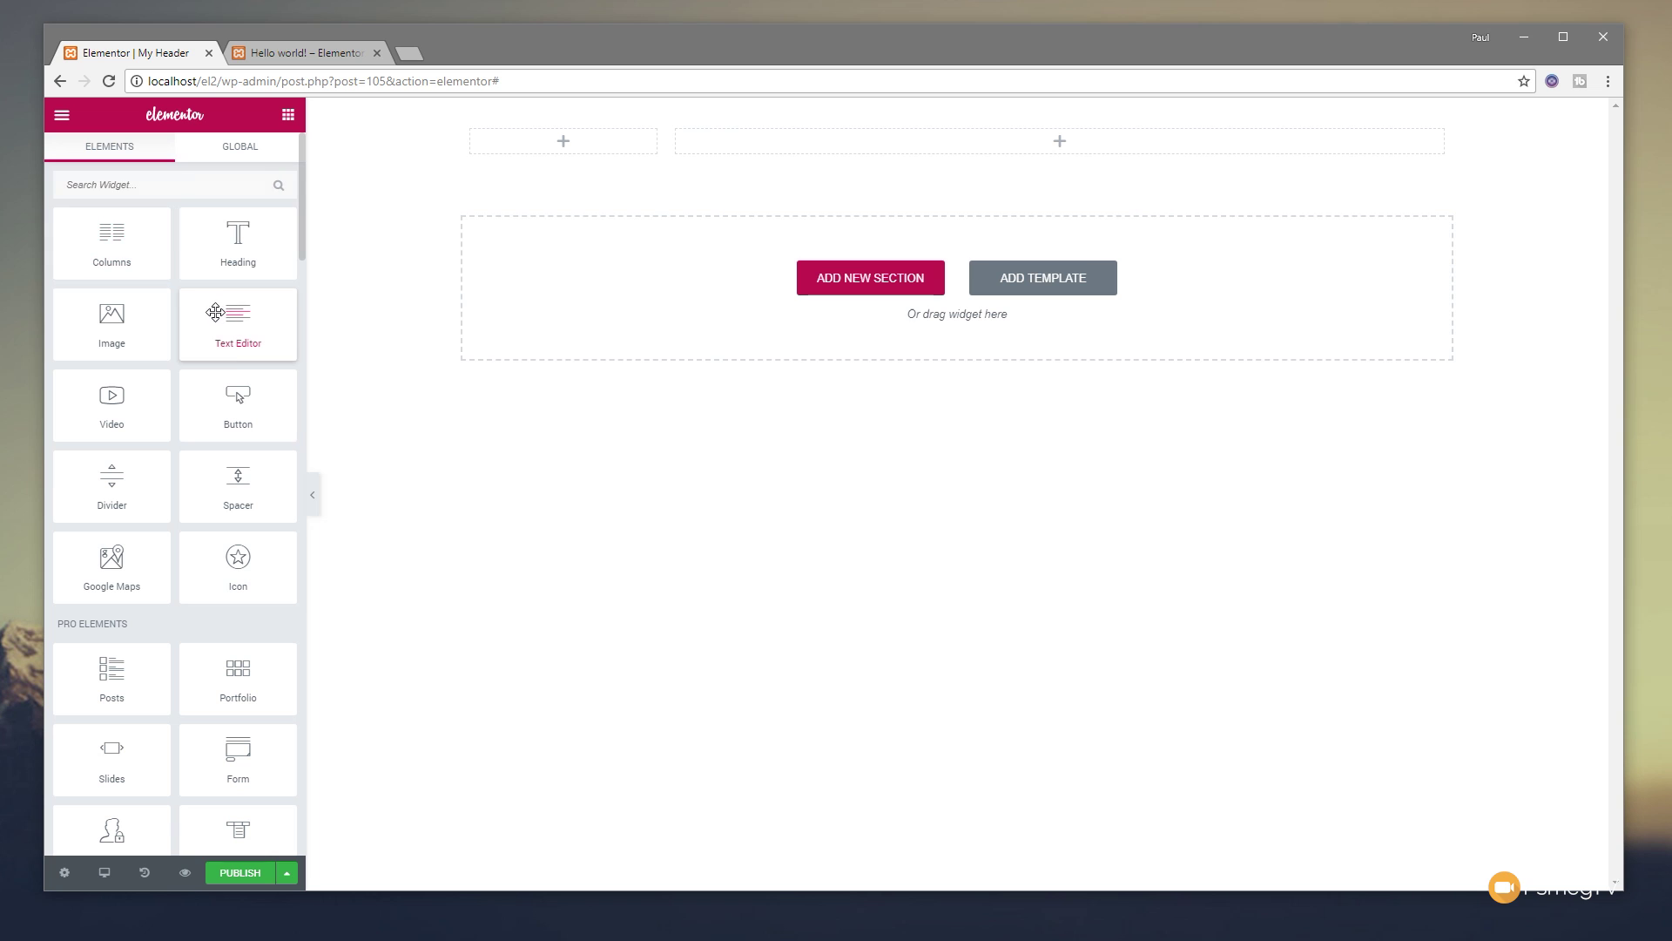
Place an Image widget in the left column, dynamically set to the Site Logo
left_click_drag(104, 318, 530, 150)
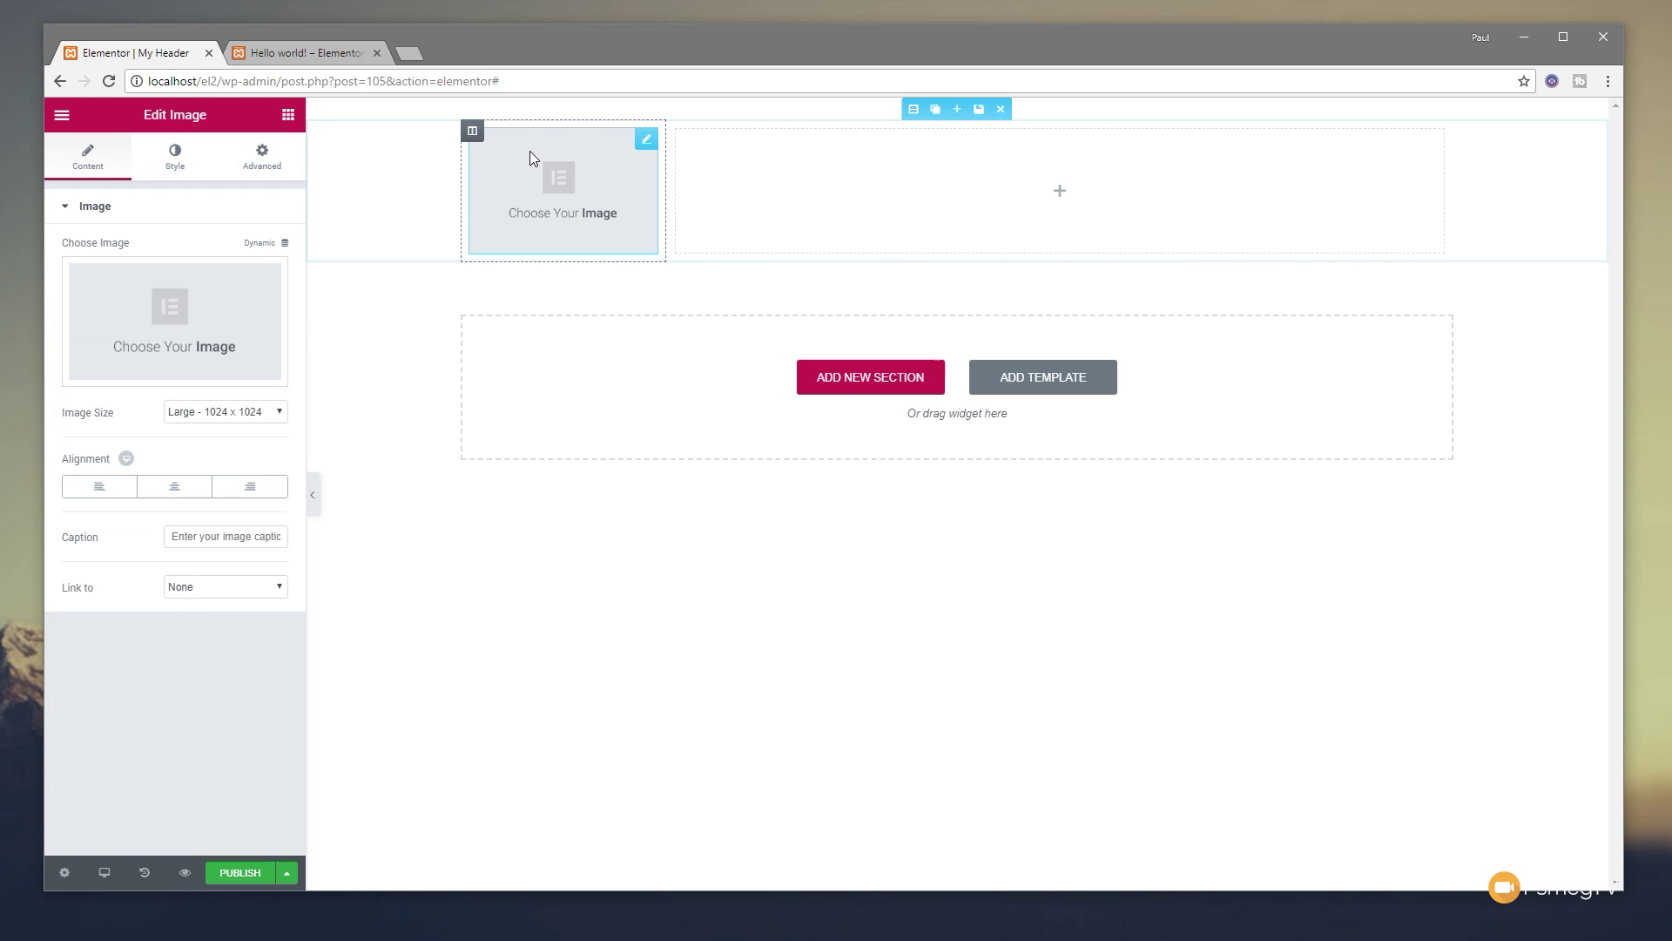
left_click(262, 246)
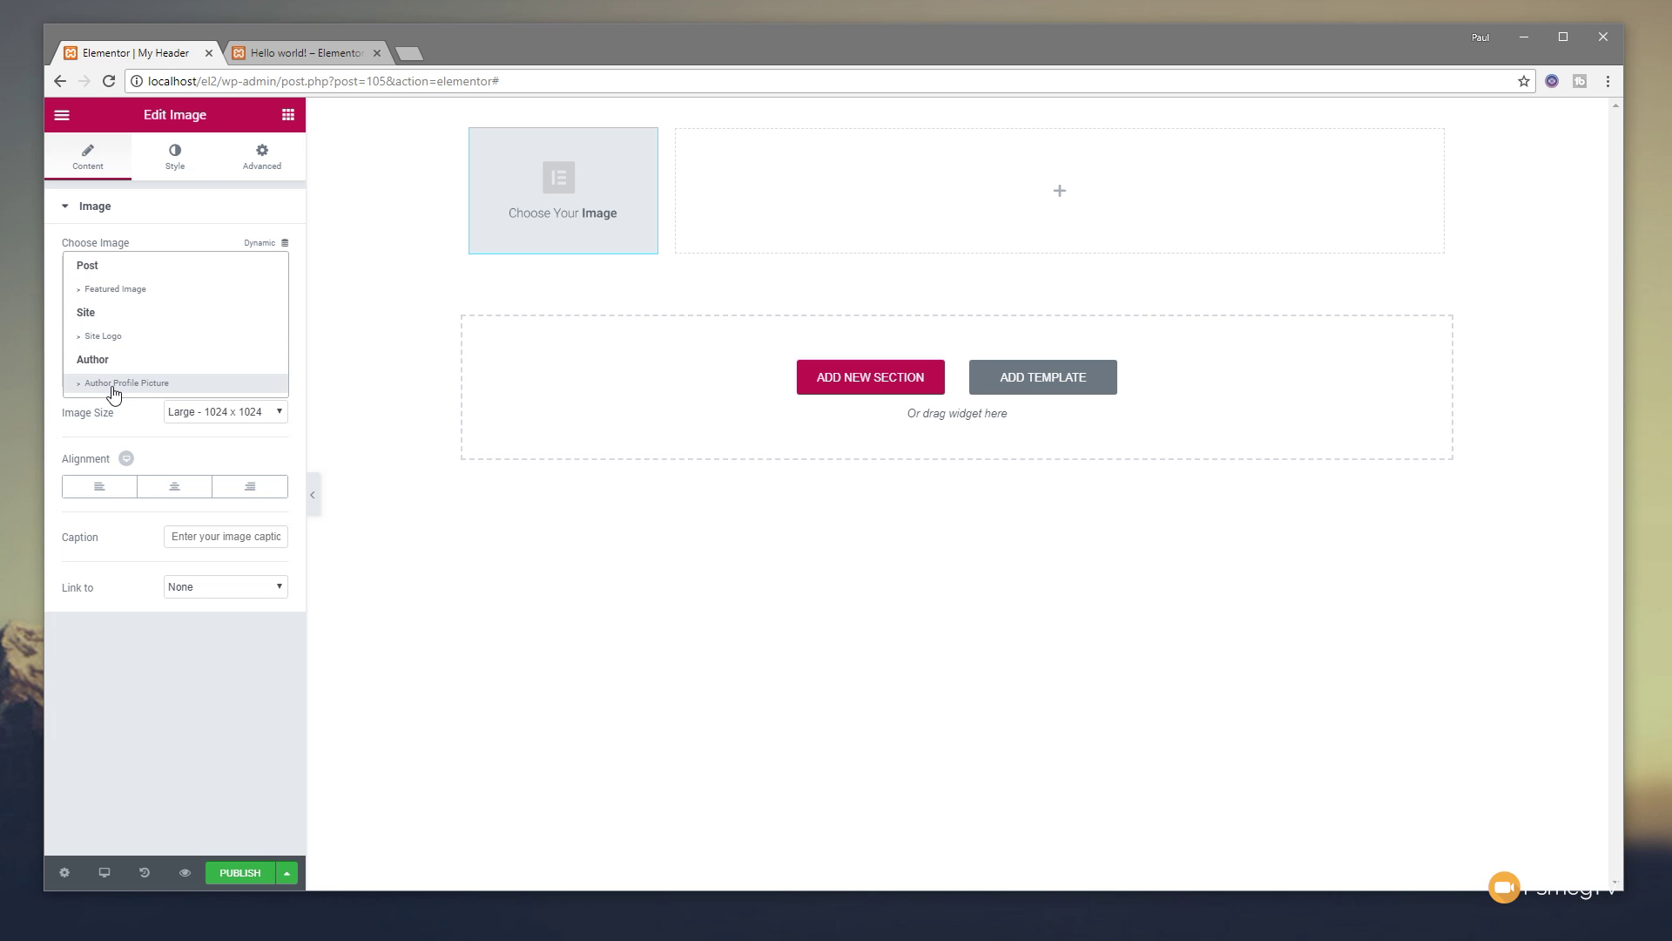
left_click(123, 337)
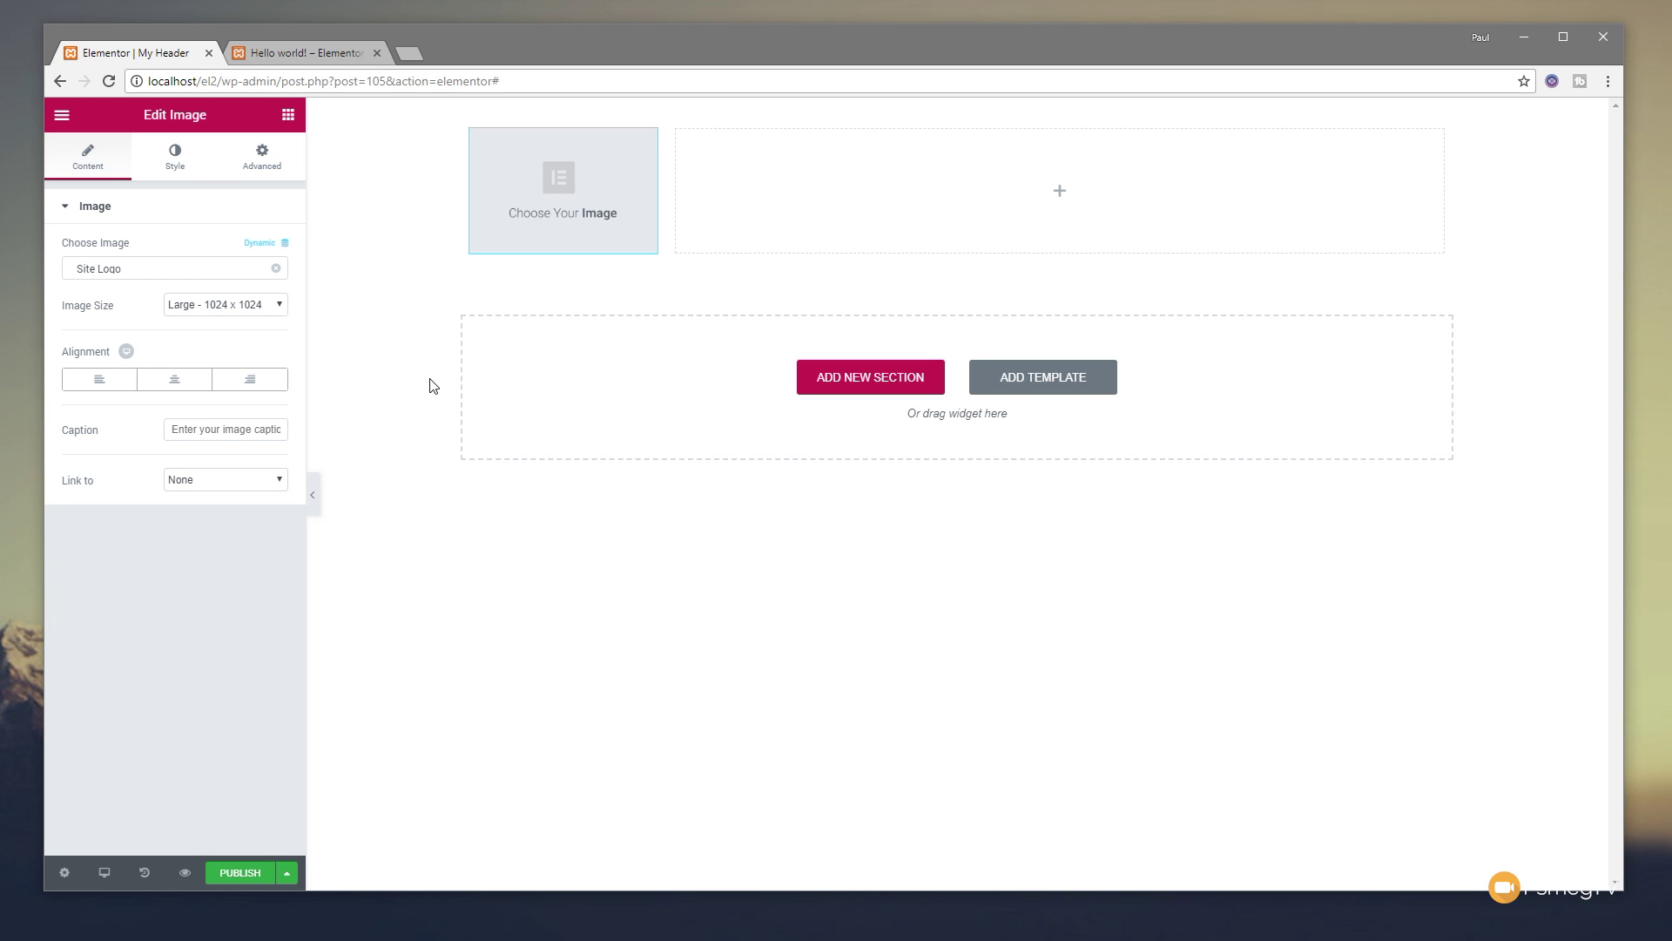
Add a Nav Menu widget to the right column with its items aligned right
left_click(1059, 195)
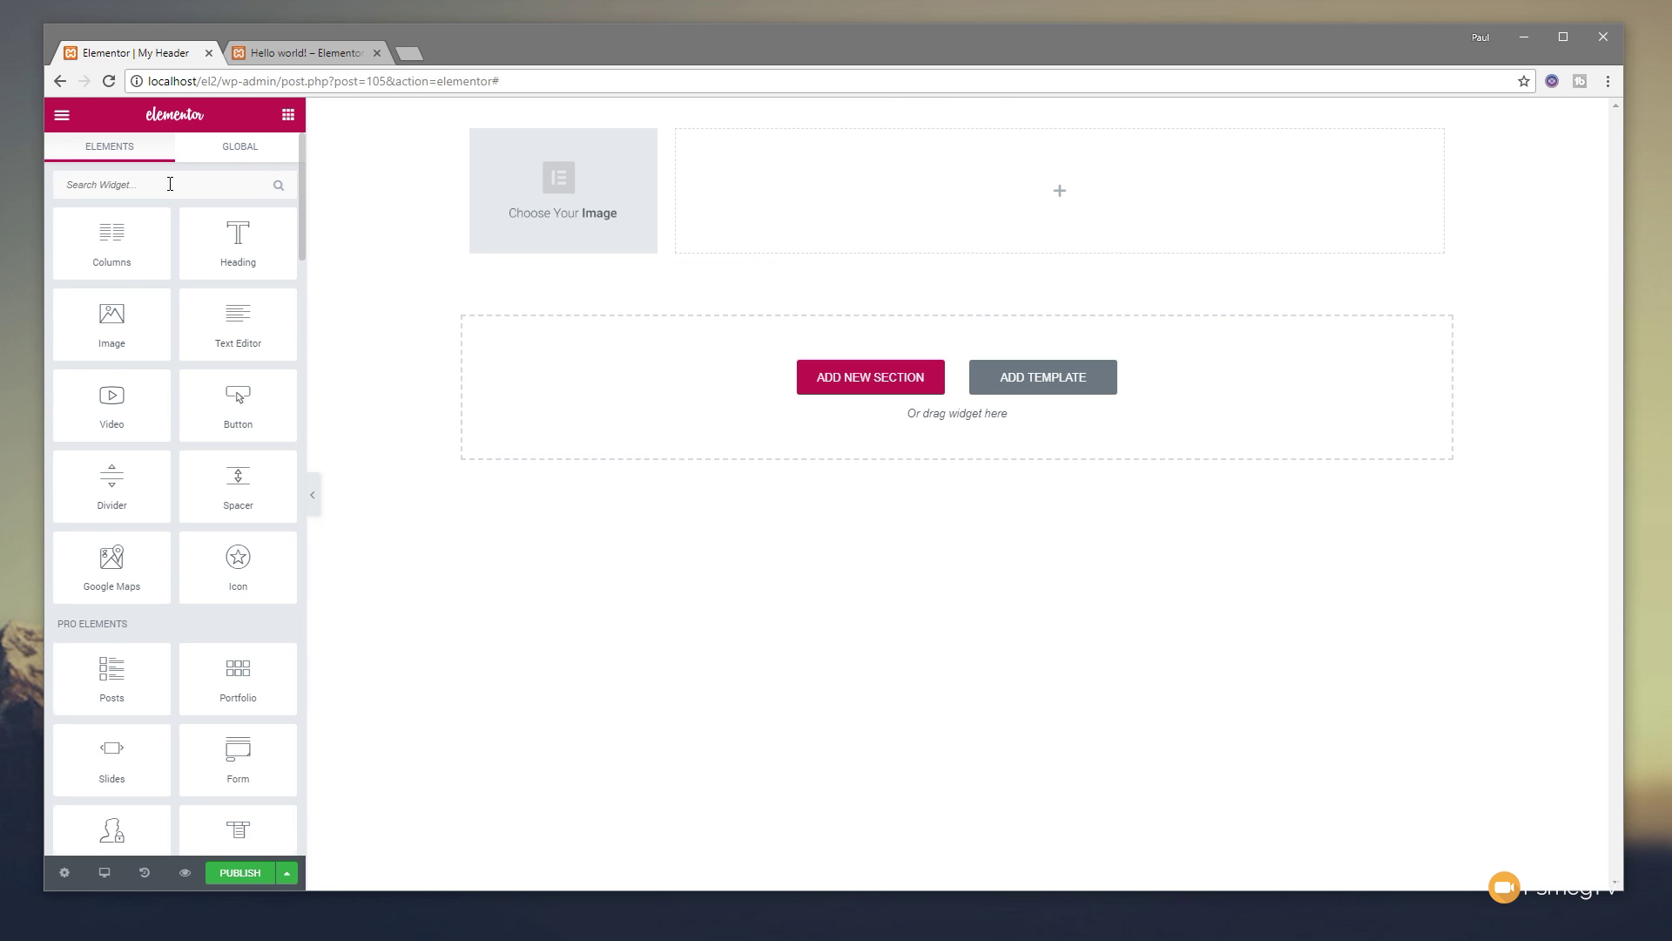
type("menu")
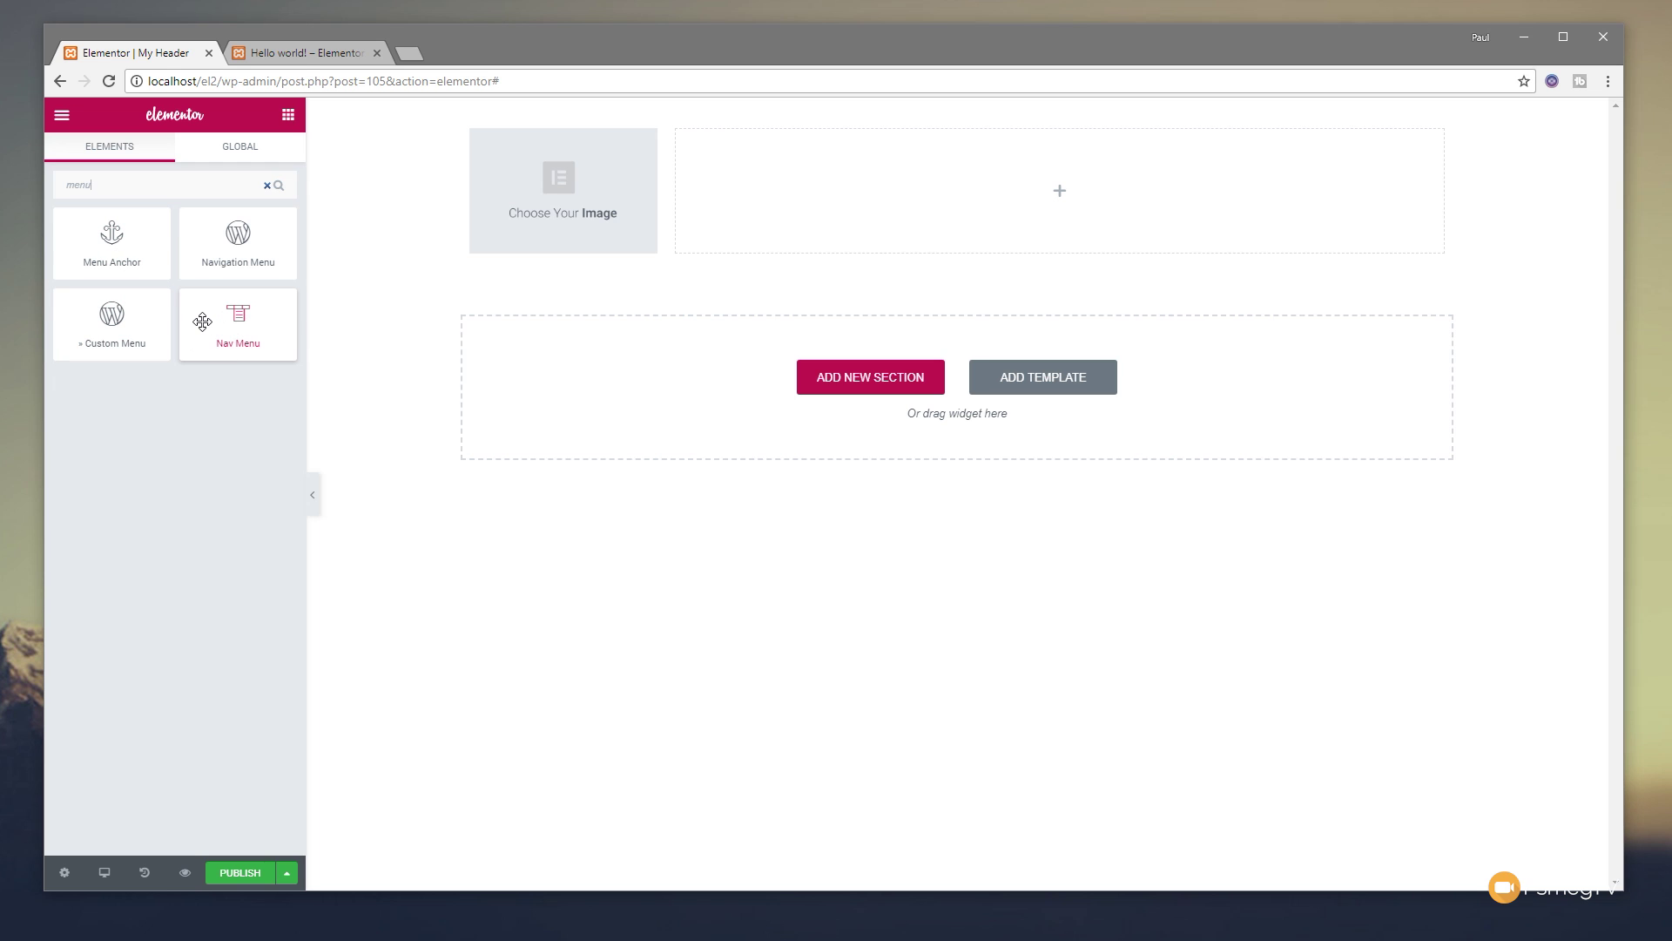
left_click_drag(199, 320, 870, 190)
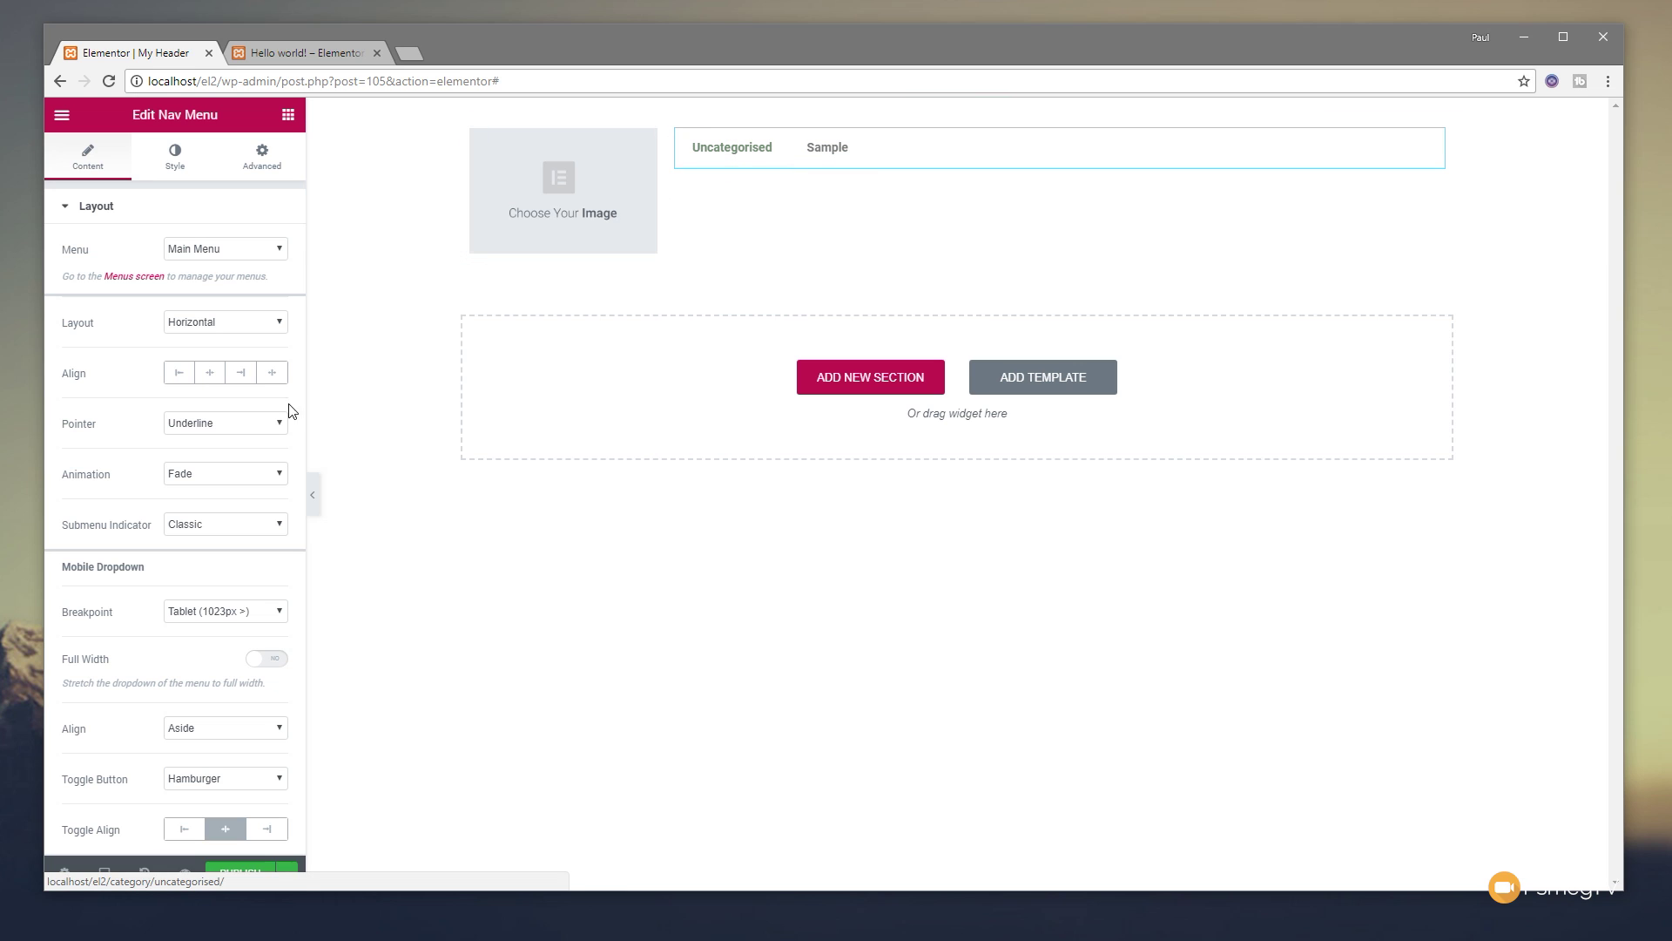
left_click(251, 382)
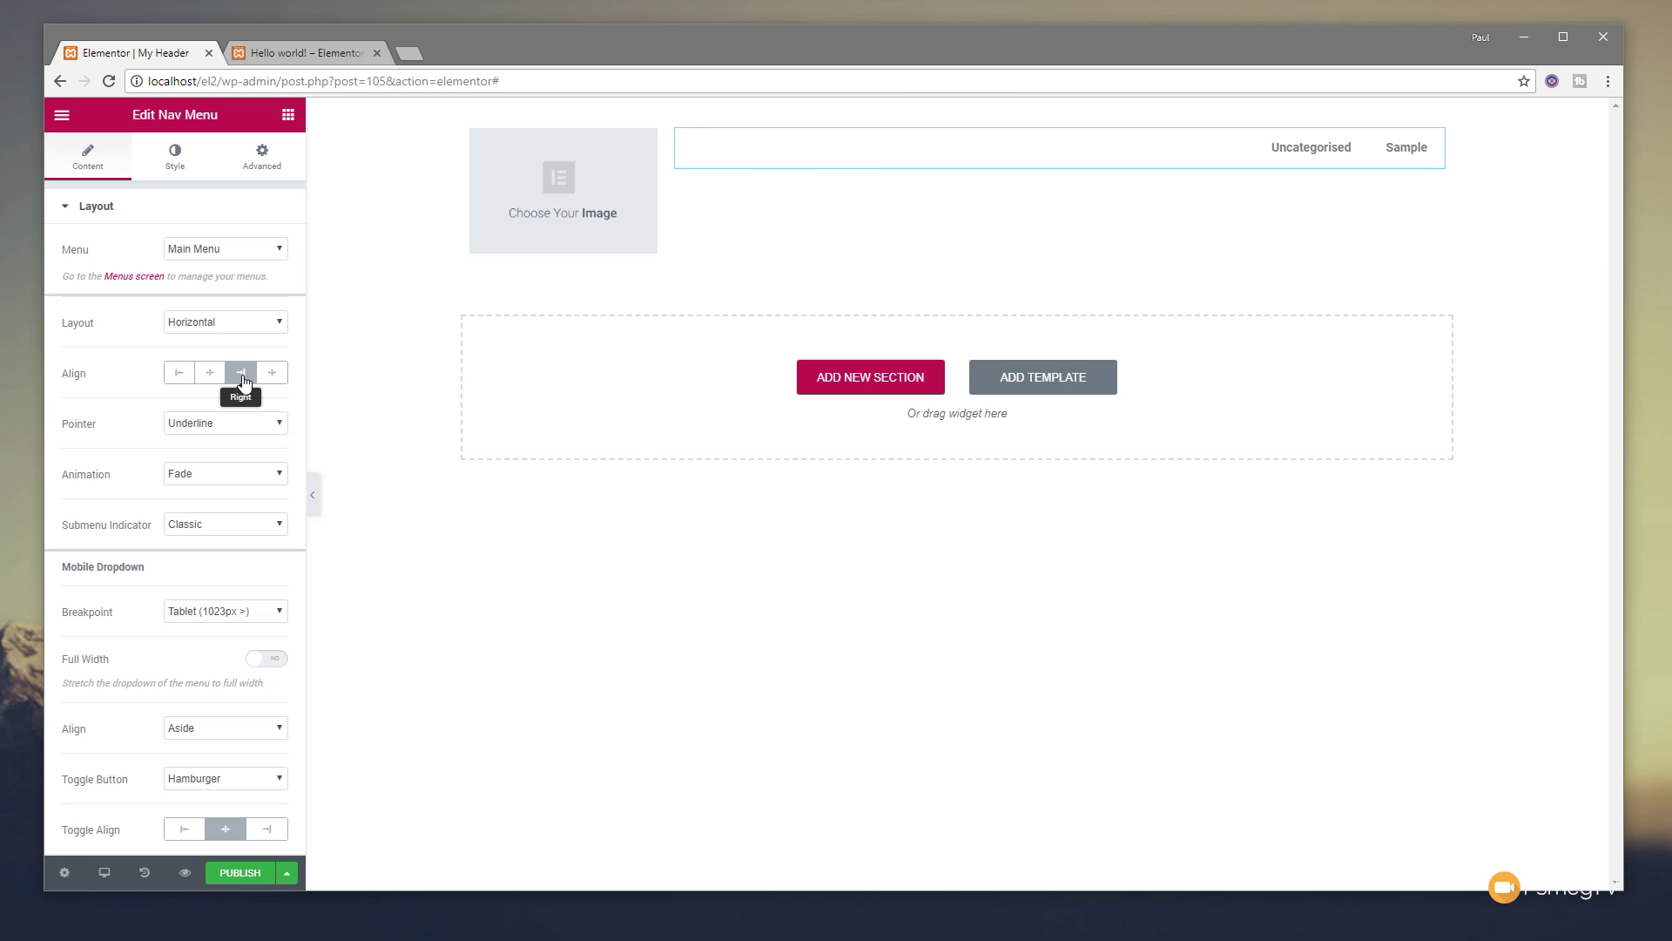
Keep Main Menu as the menu, try Vertical and Dropdown layouts, then settle on Horizontal
left_click(216, 250)
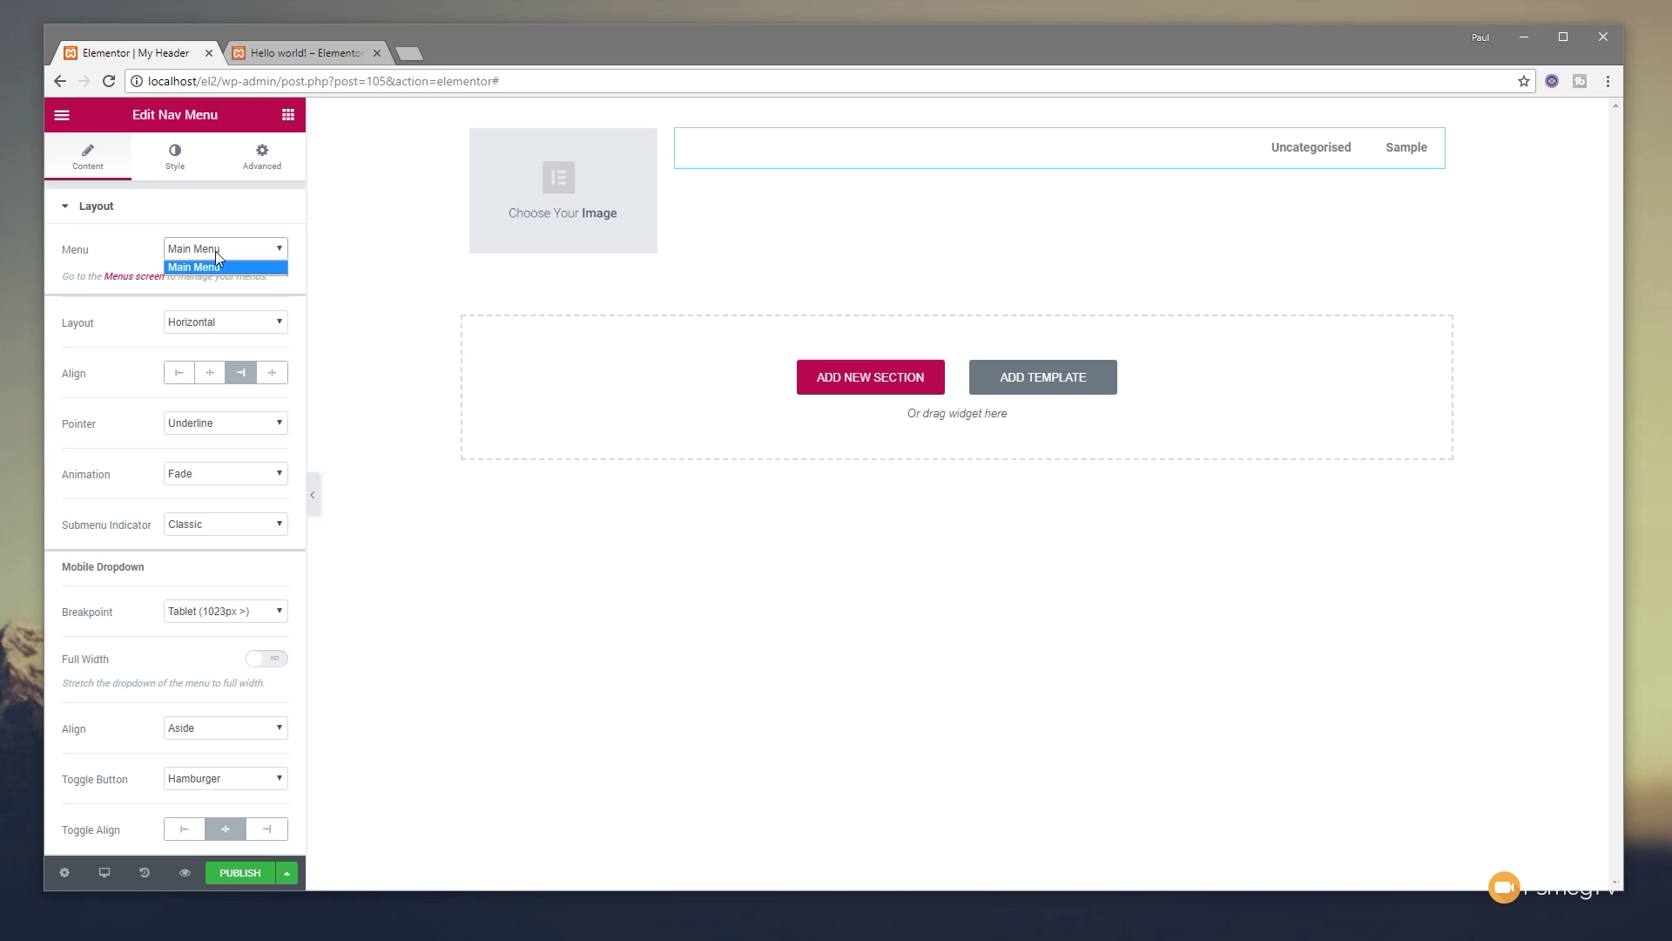
left_click(216, 251)
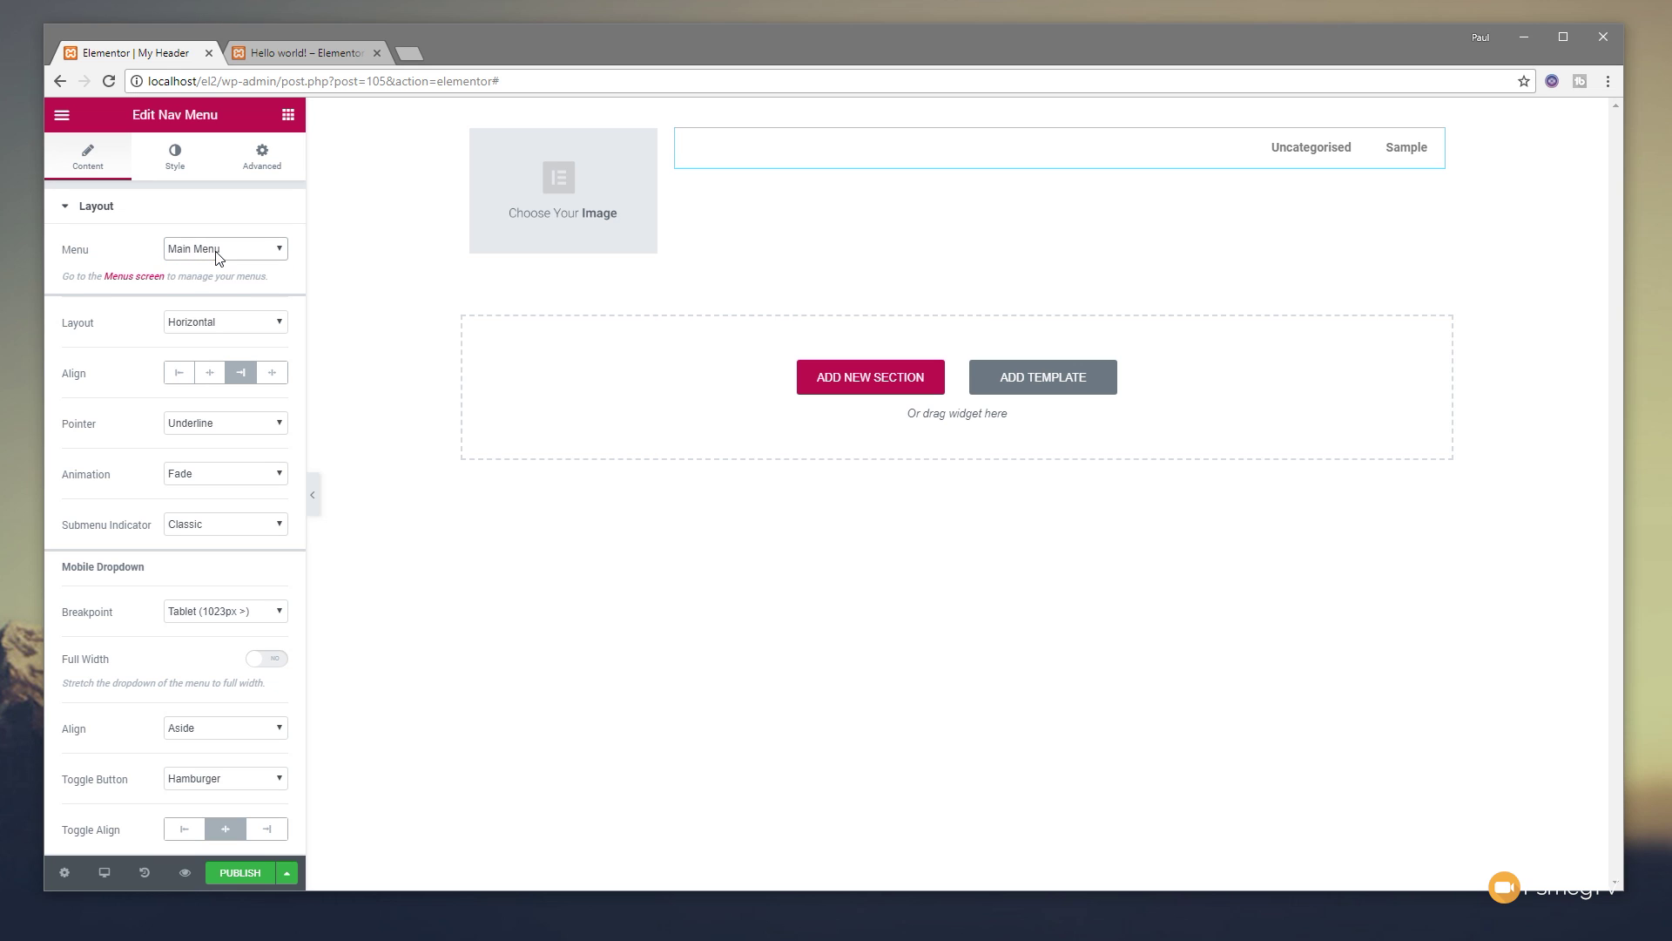
left_click(205, 329)
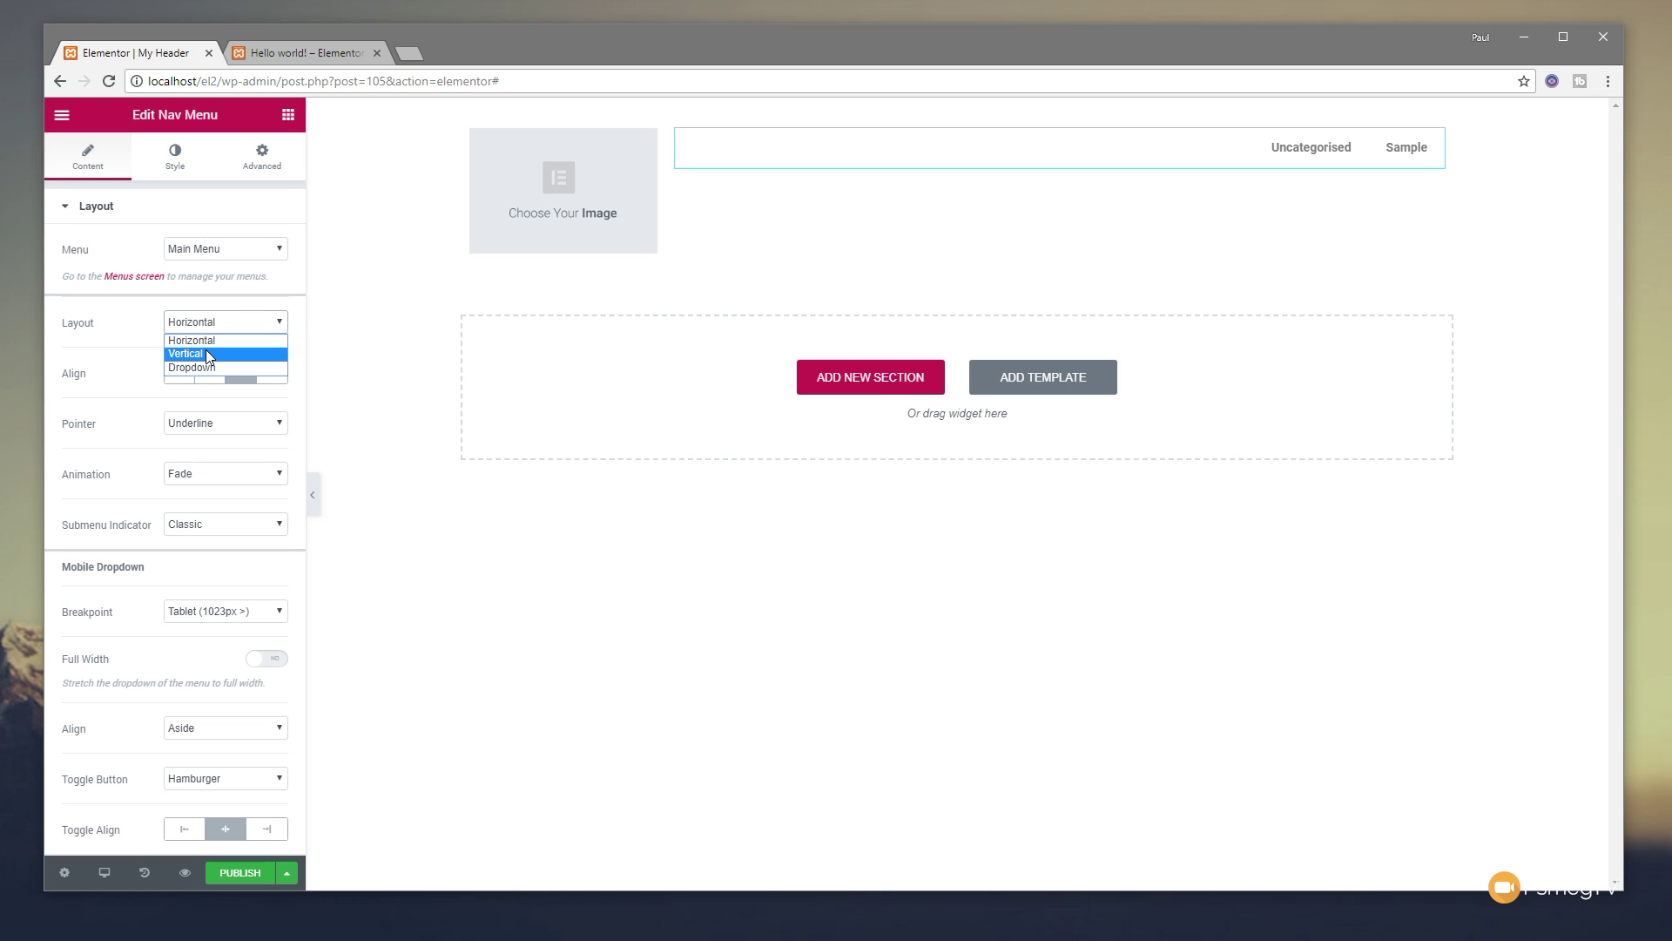
left_click(207, 353)
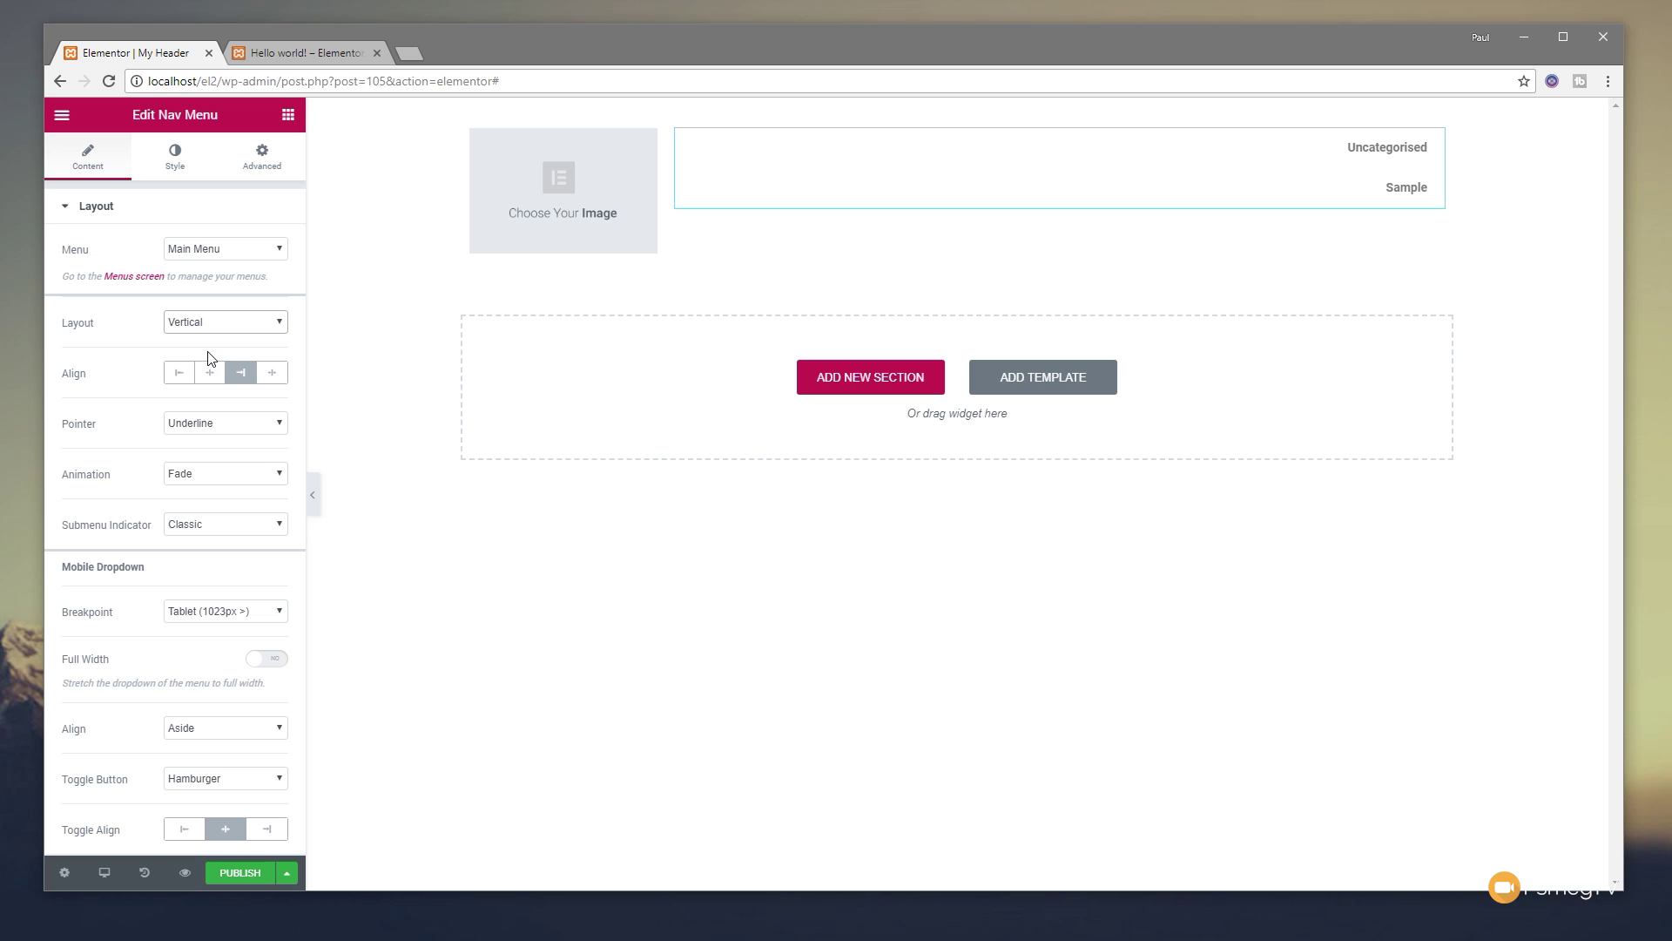
left_click(214, 322)
left_click(200, 367)
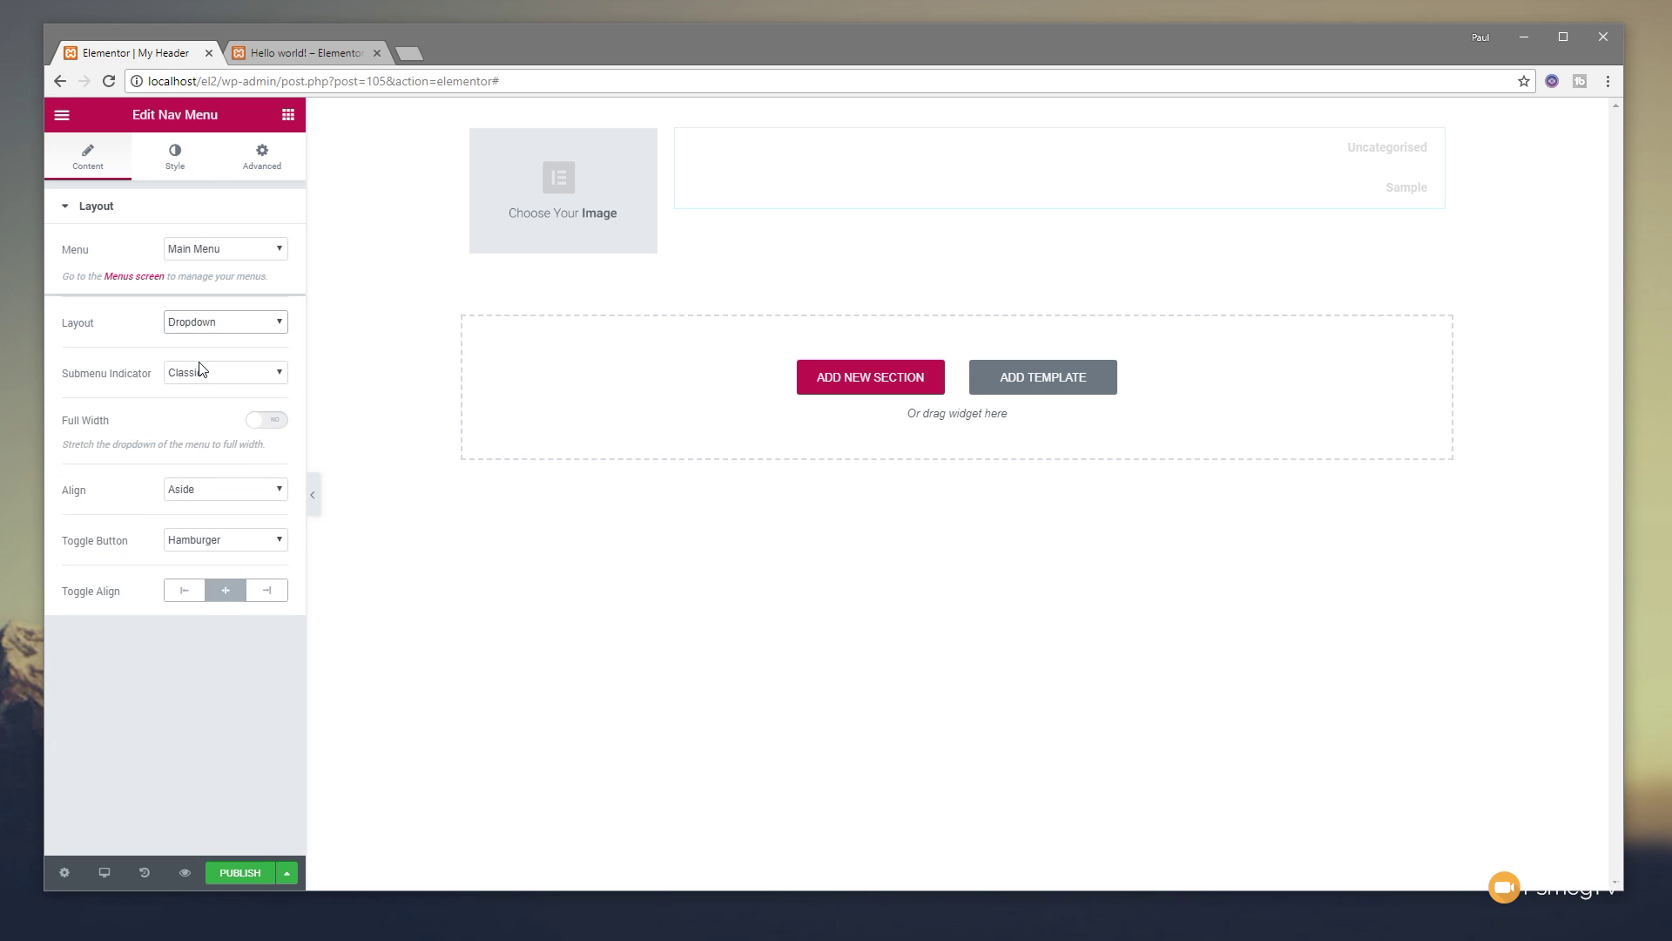
left_click(226, 323)
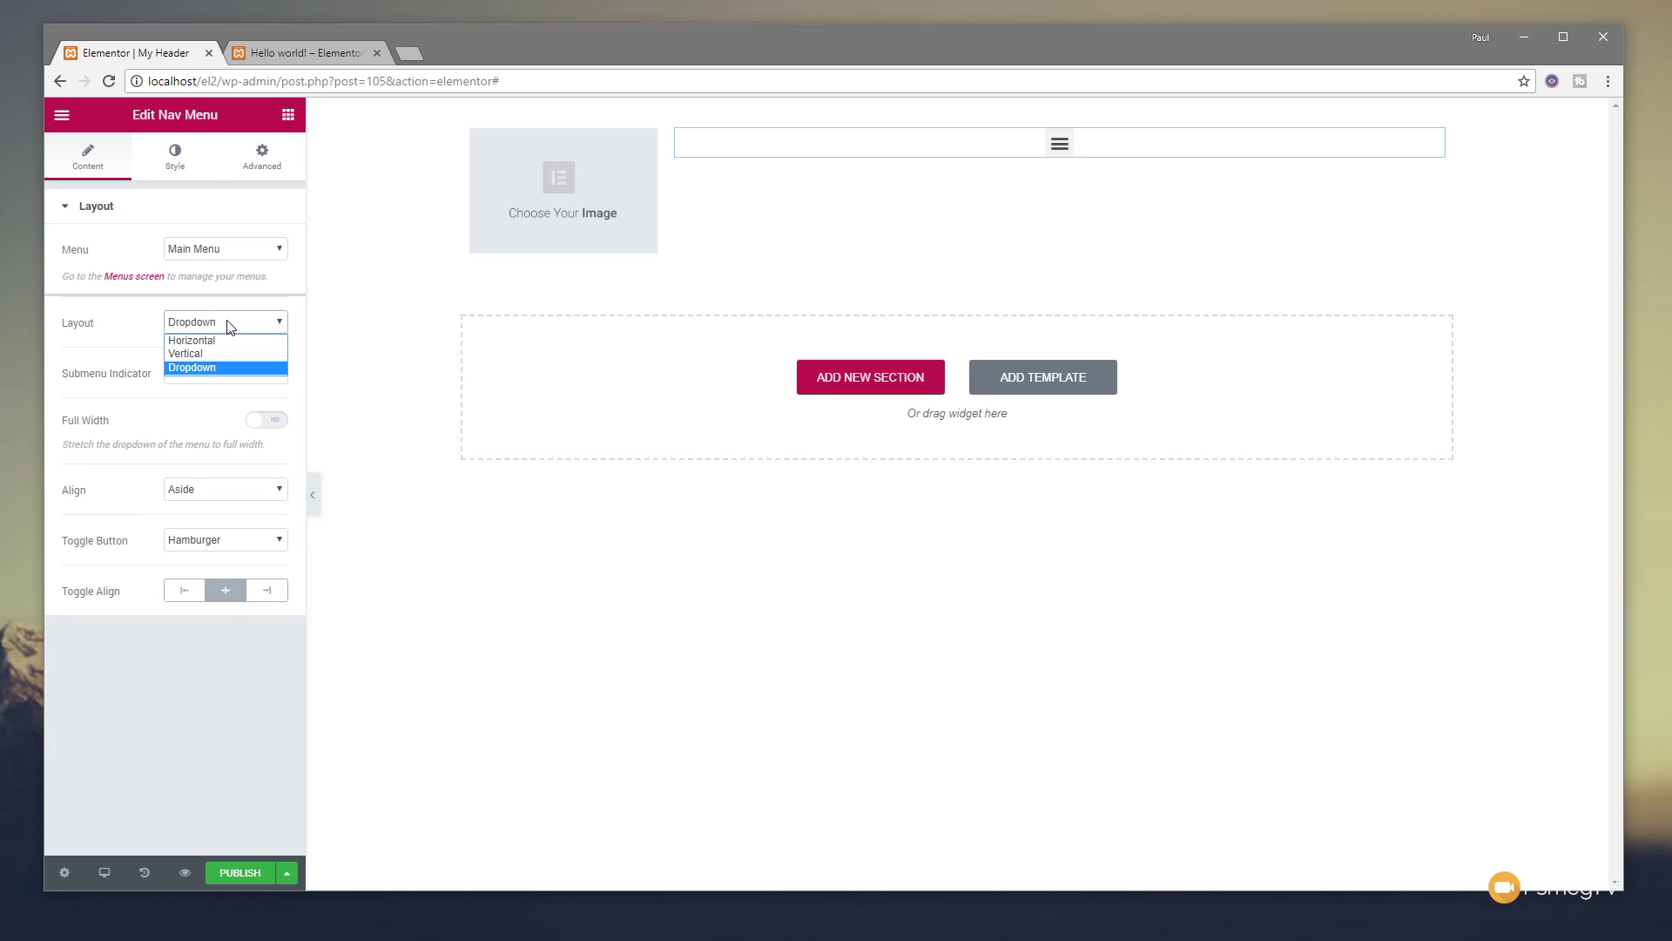
left_click(209, 336)
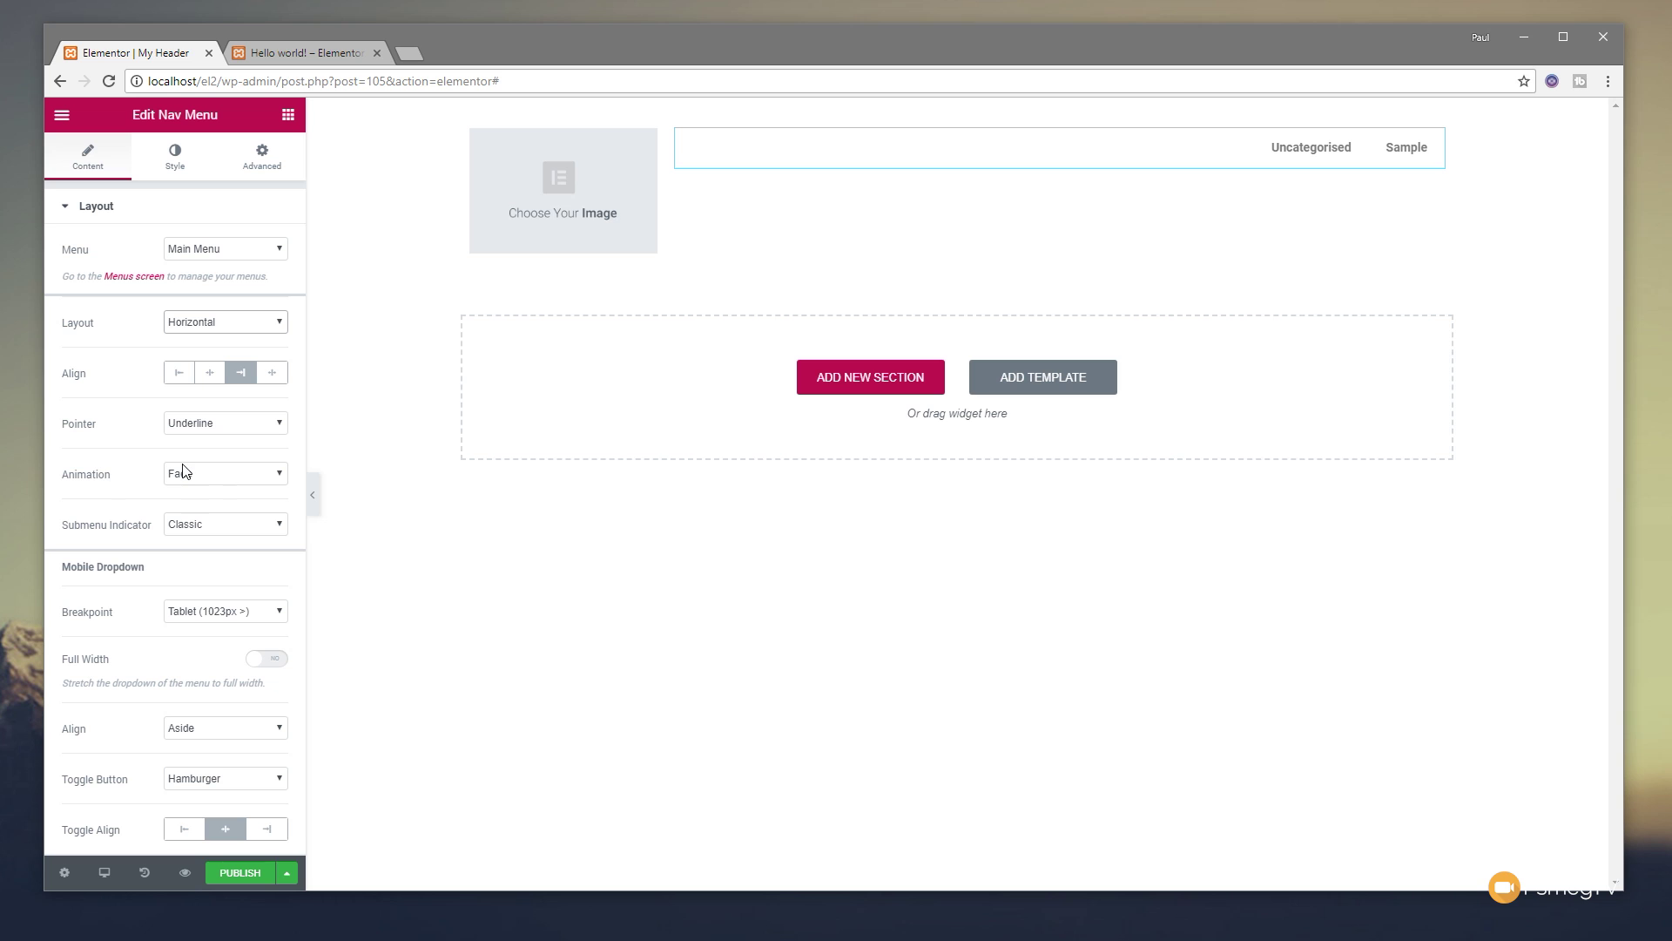
Set the pointer to Background with Sweep Down animation, keeping Classic indicator and Tablet breakpoint
left_click(195, 426)
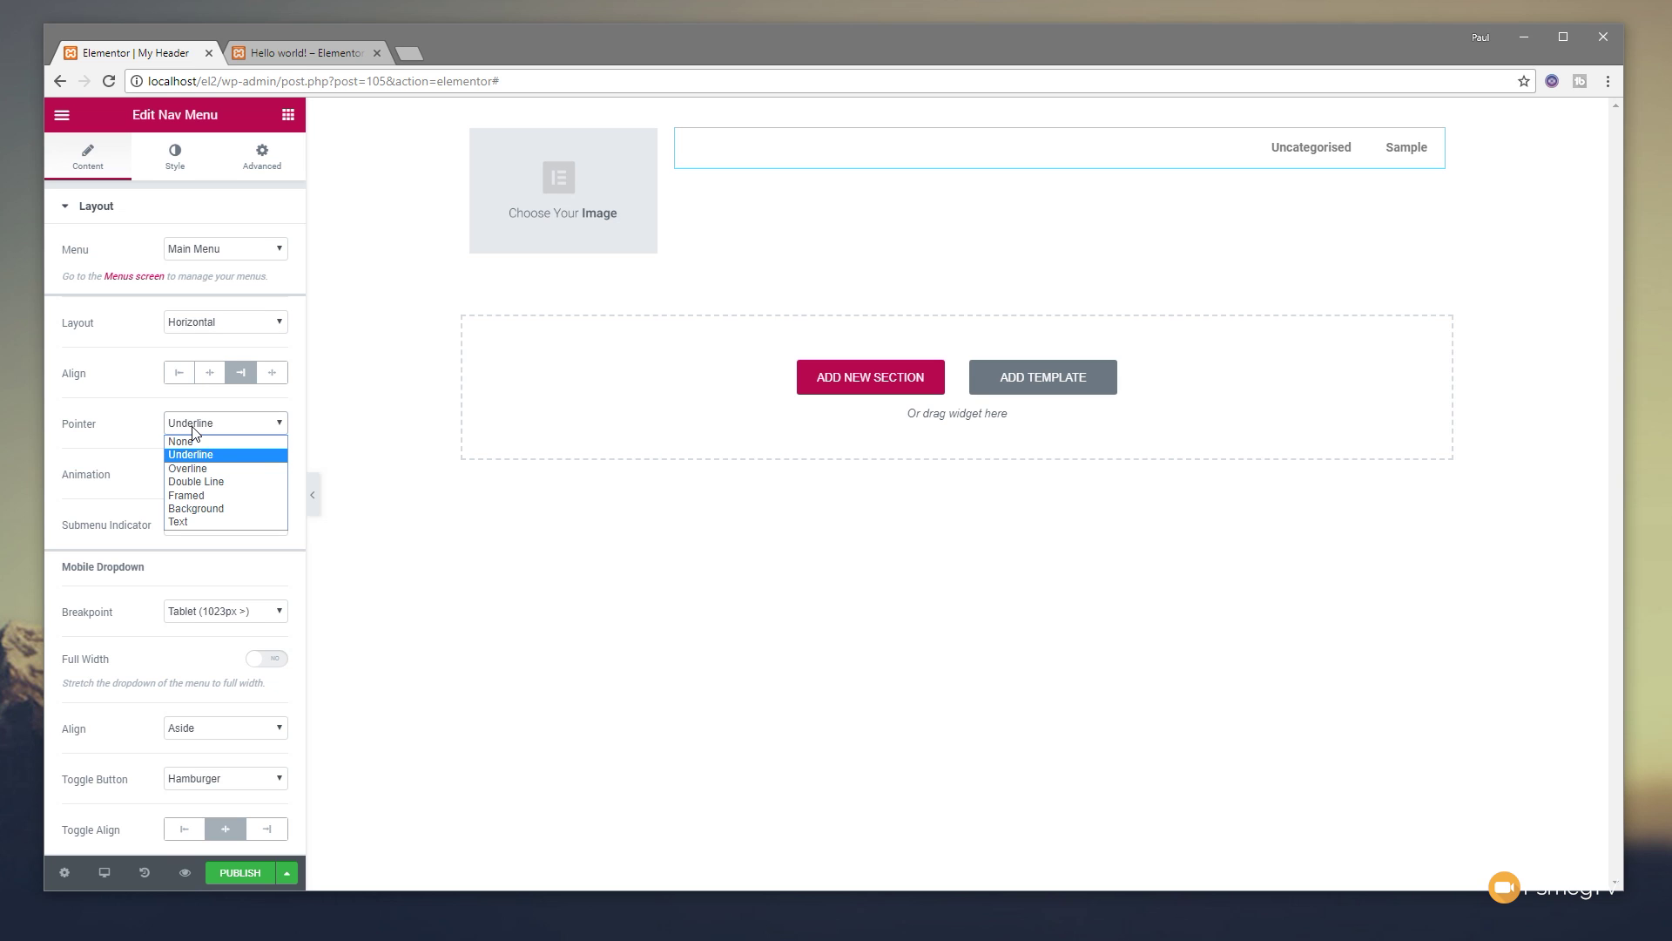
left_click(205, 510)
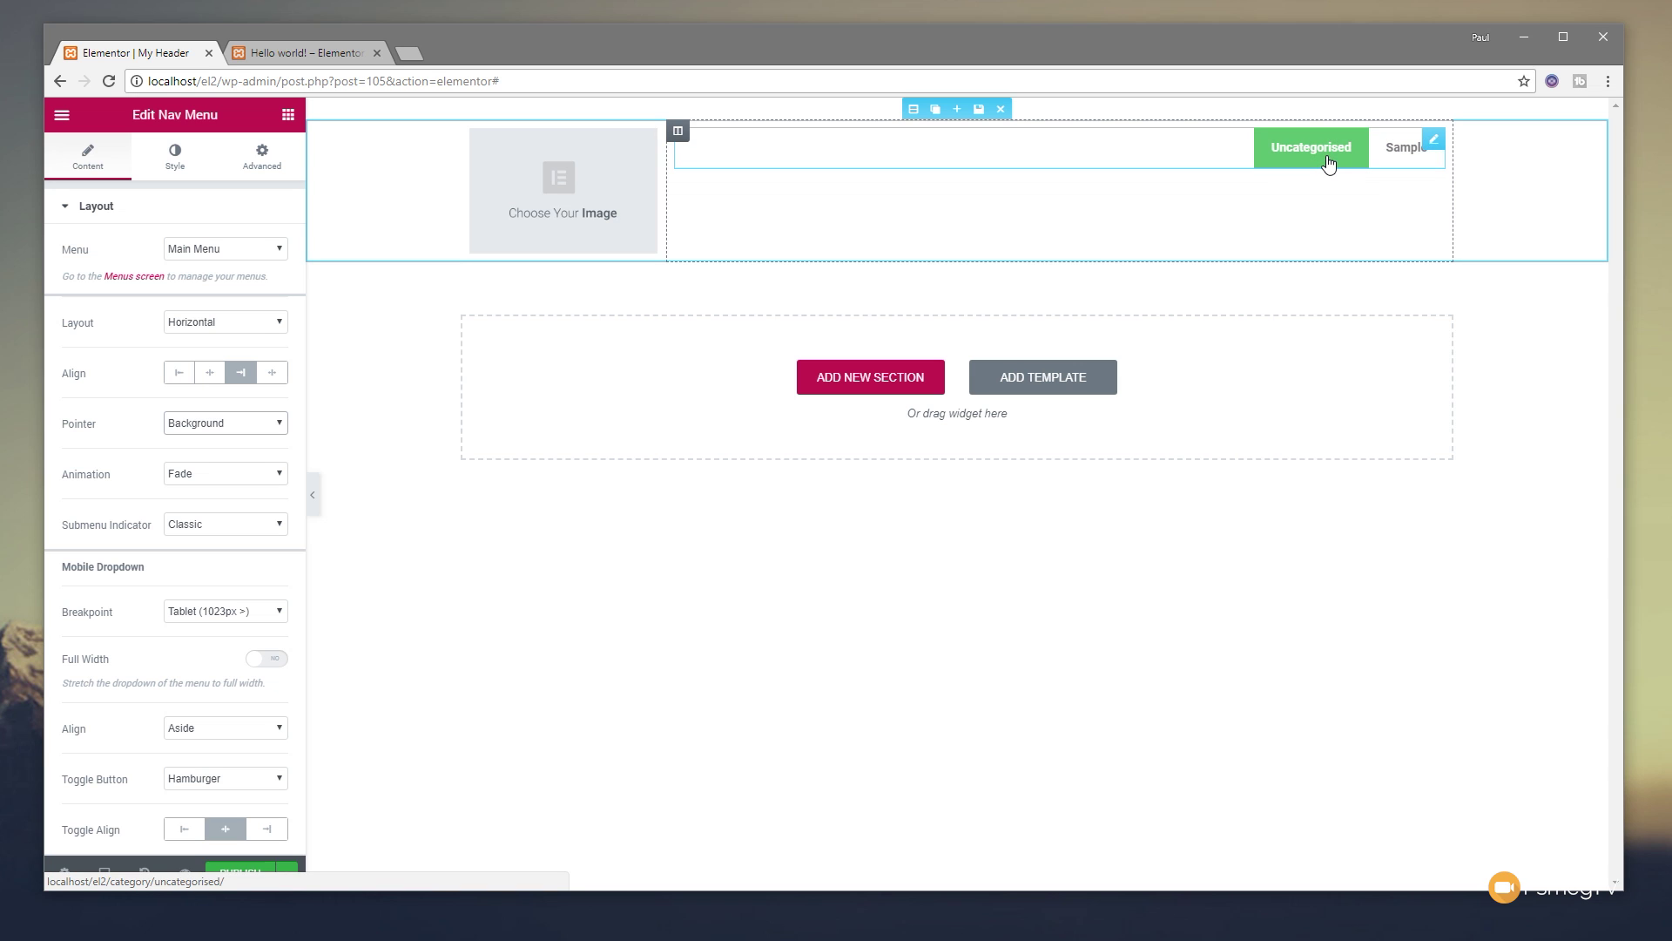
left_click(238, 481)
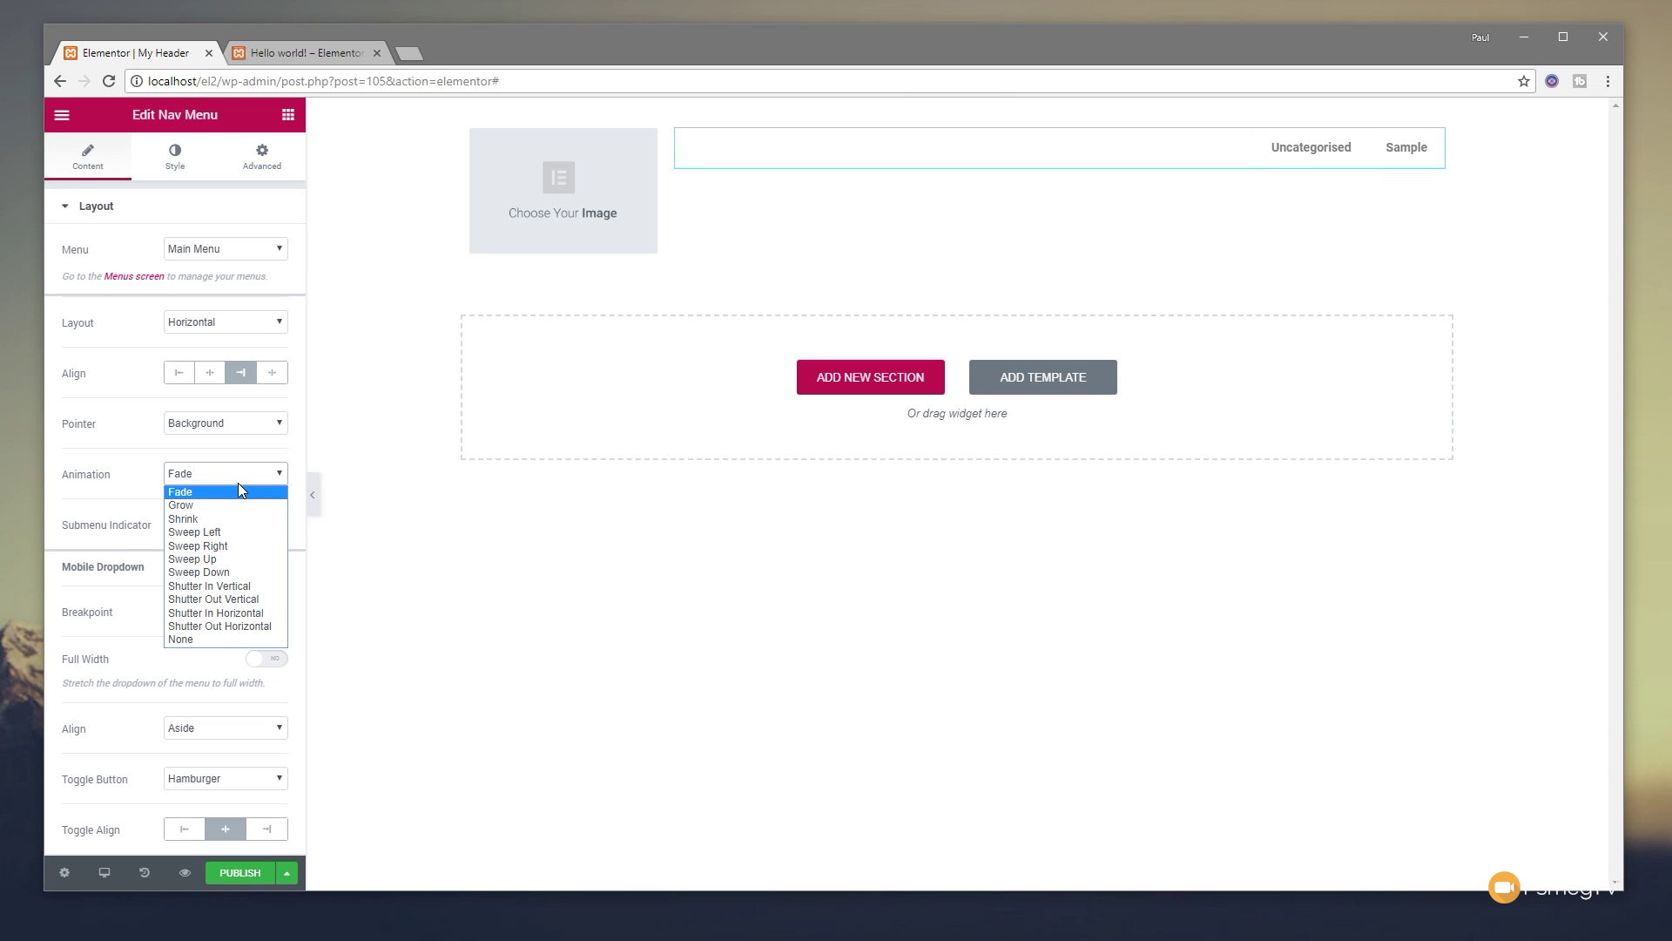
left_click(217, 572)
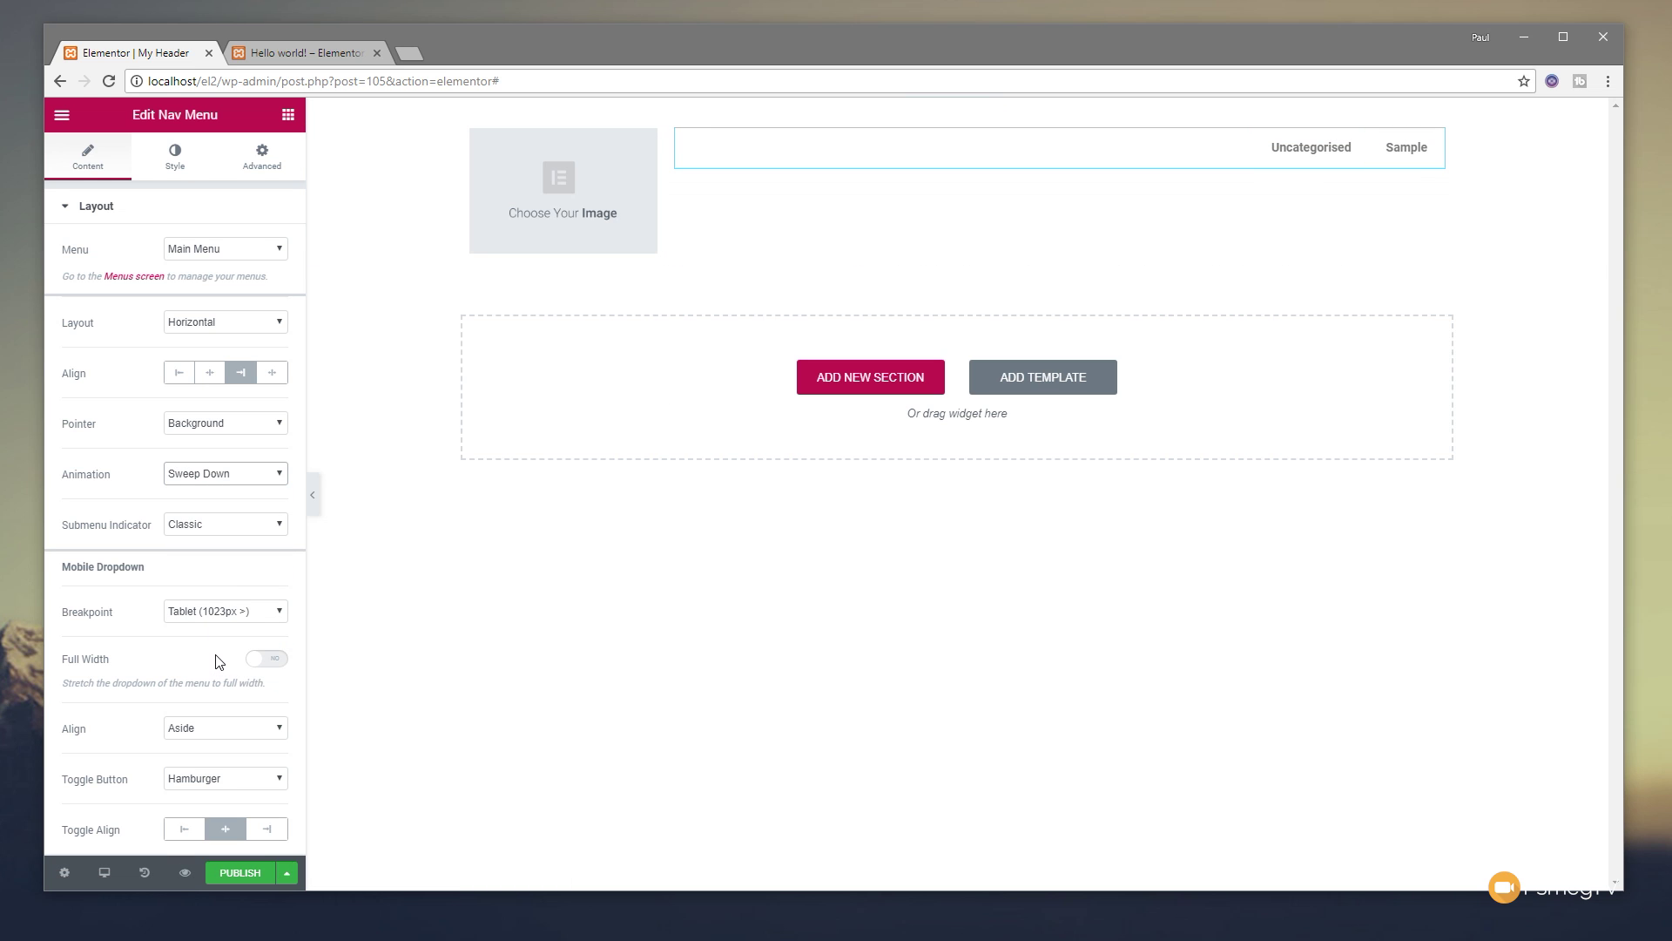
left_click(202, 528)
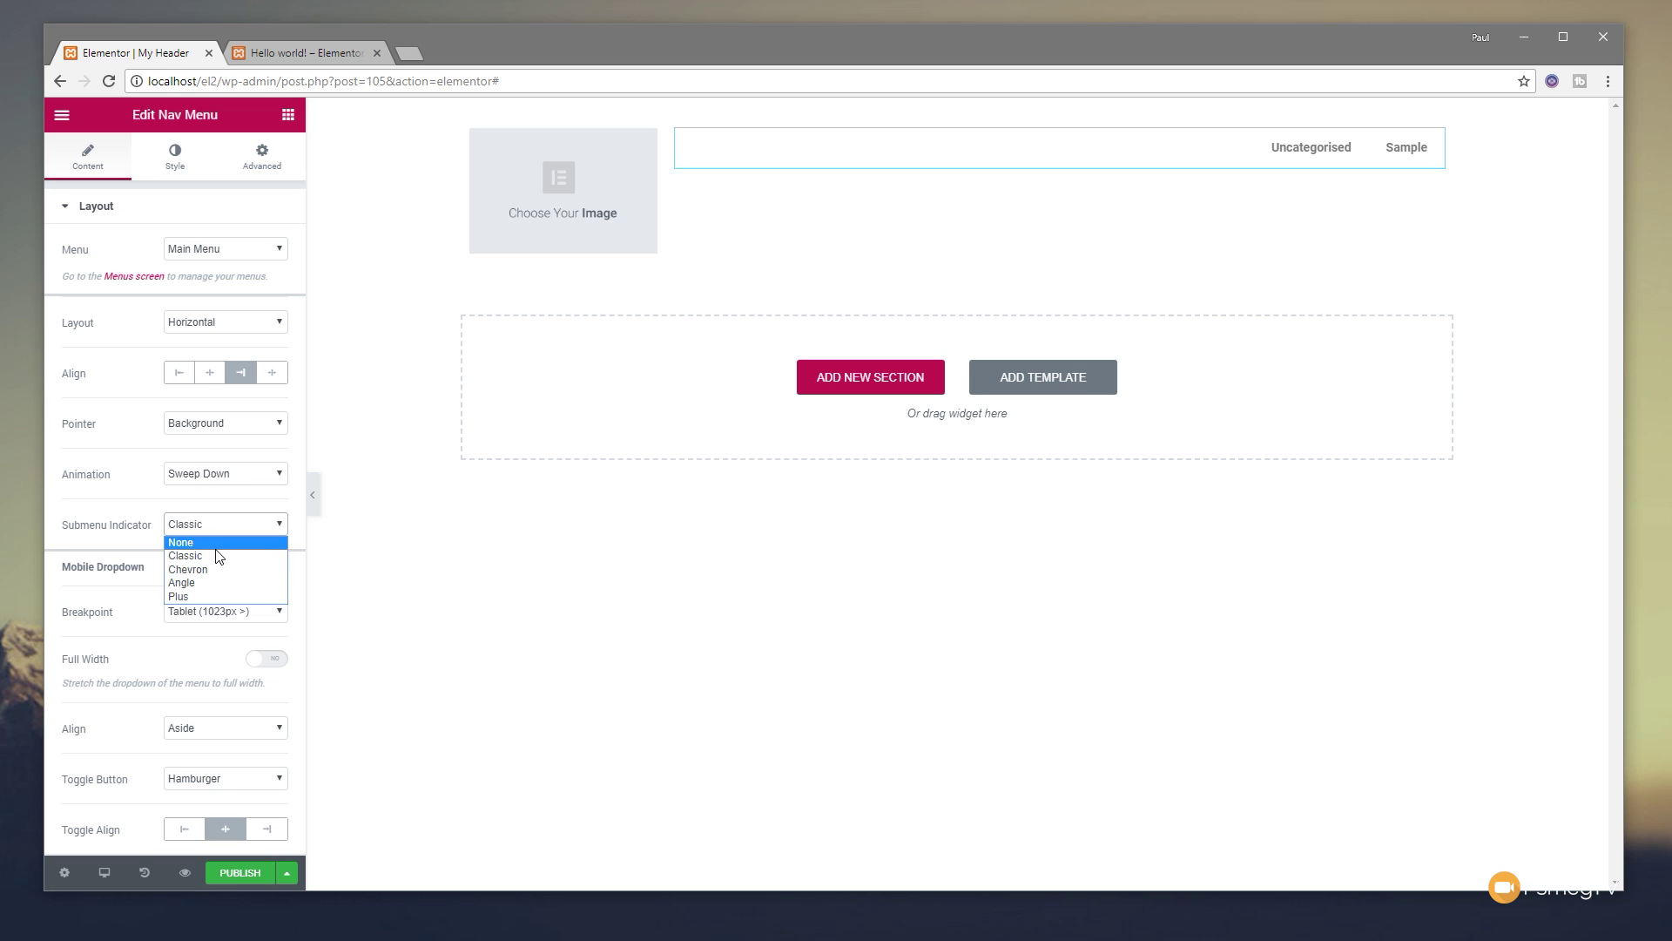
left_click(143, 522)
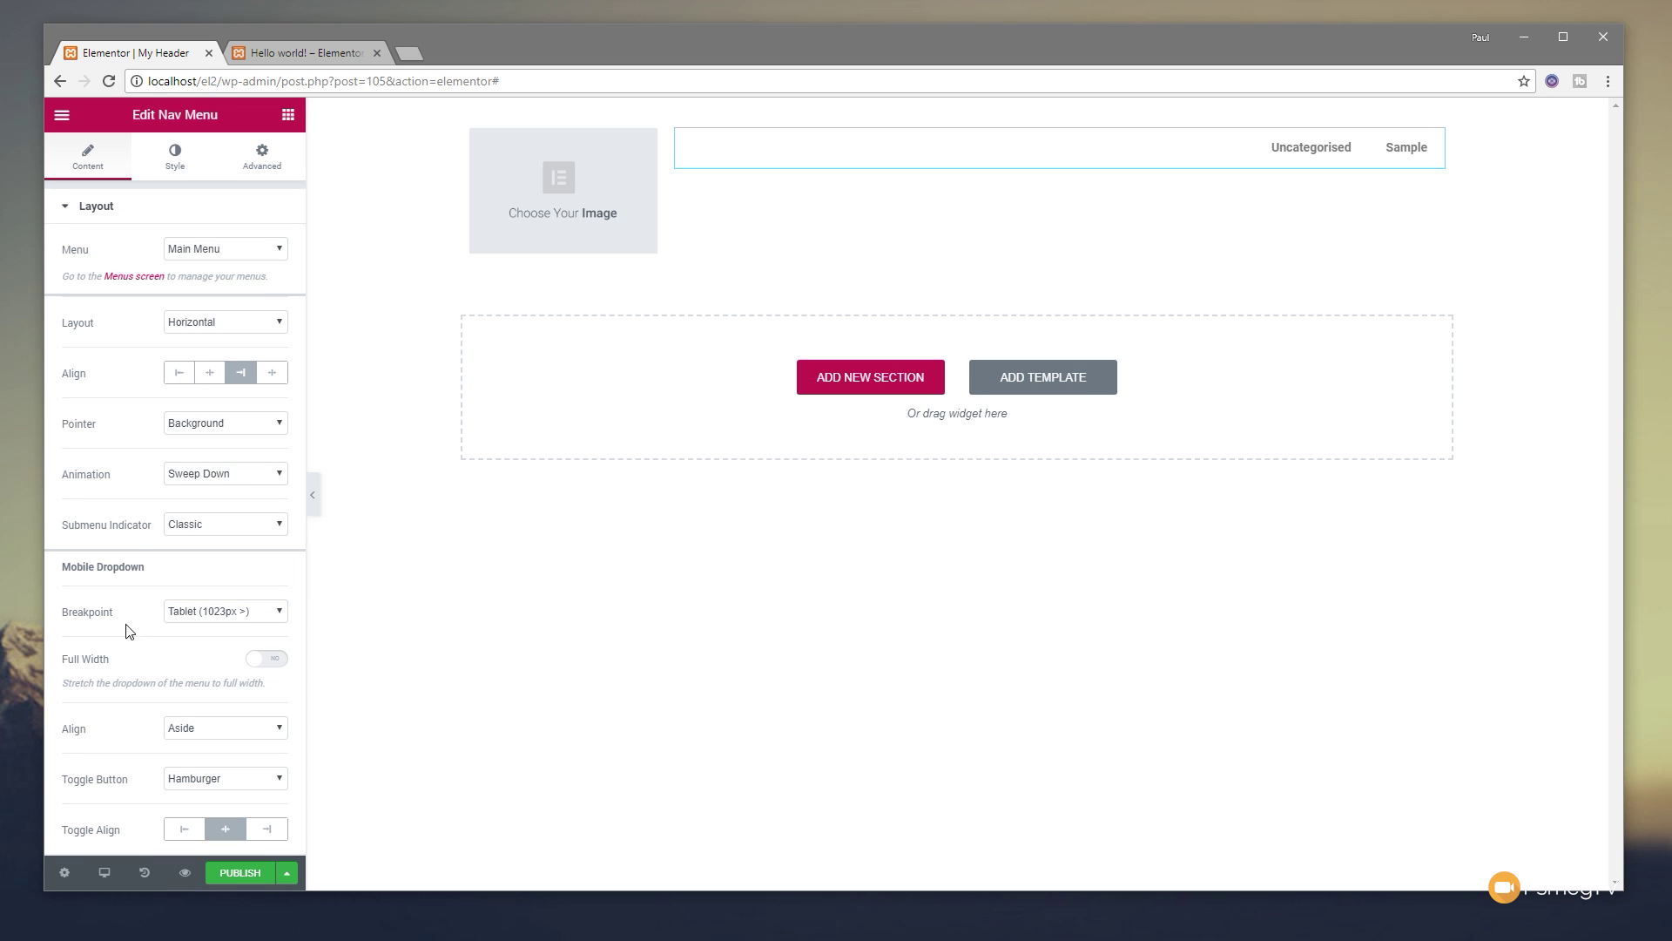
left_click(202, 612)
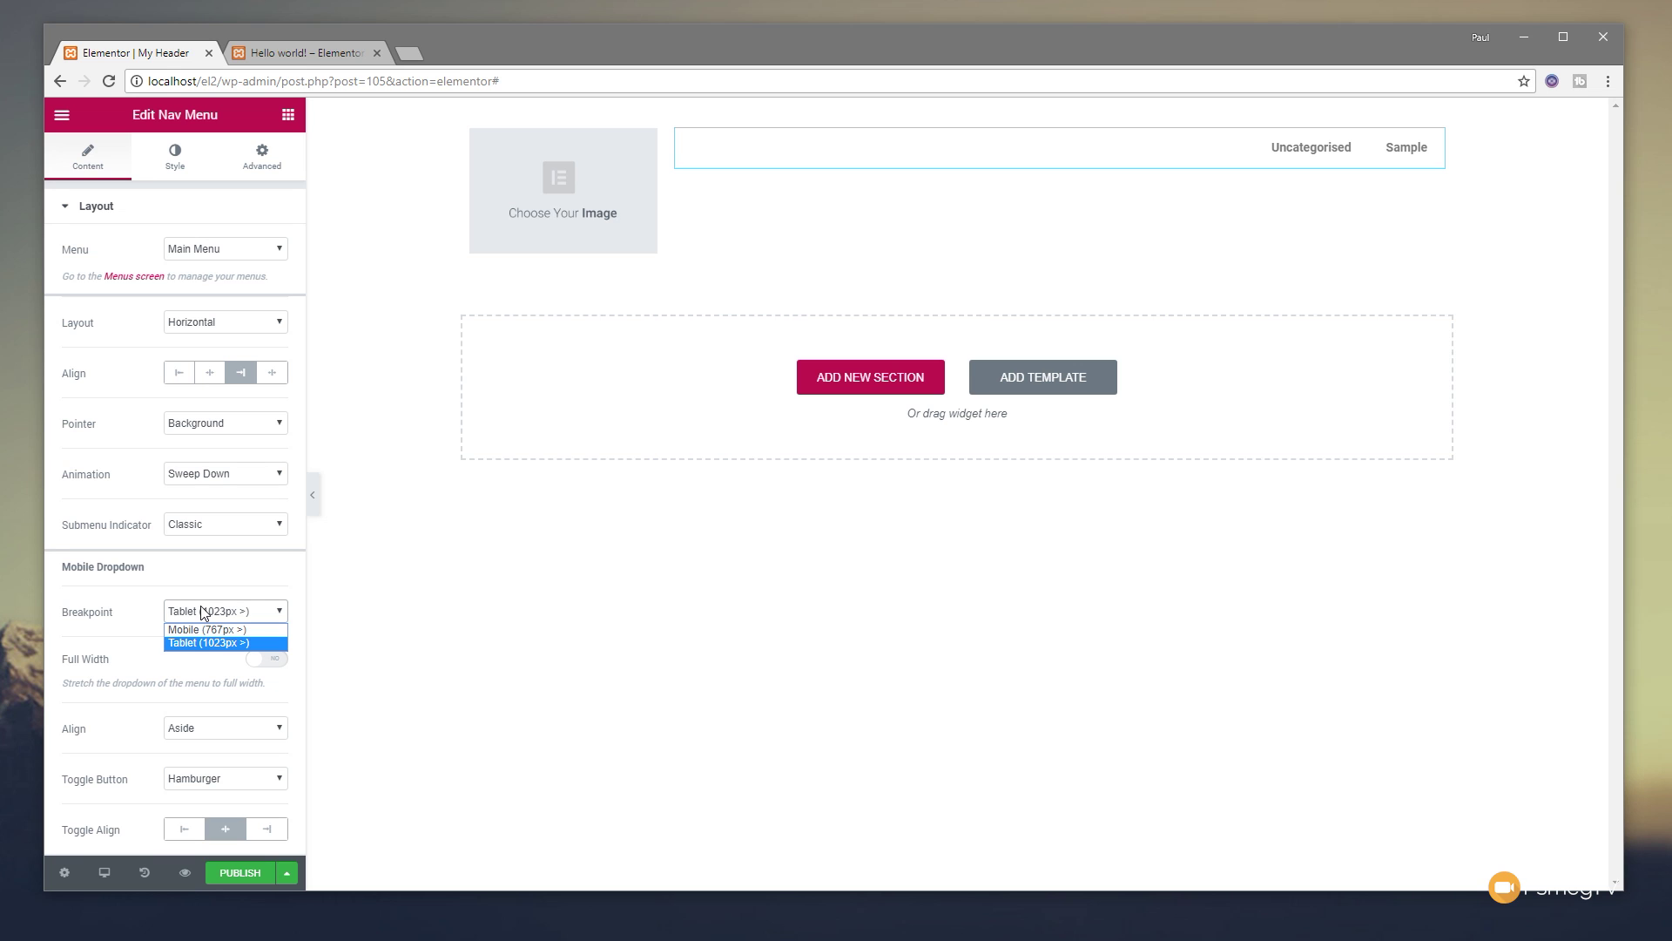
left_click(141, 611)
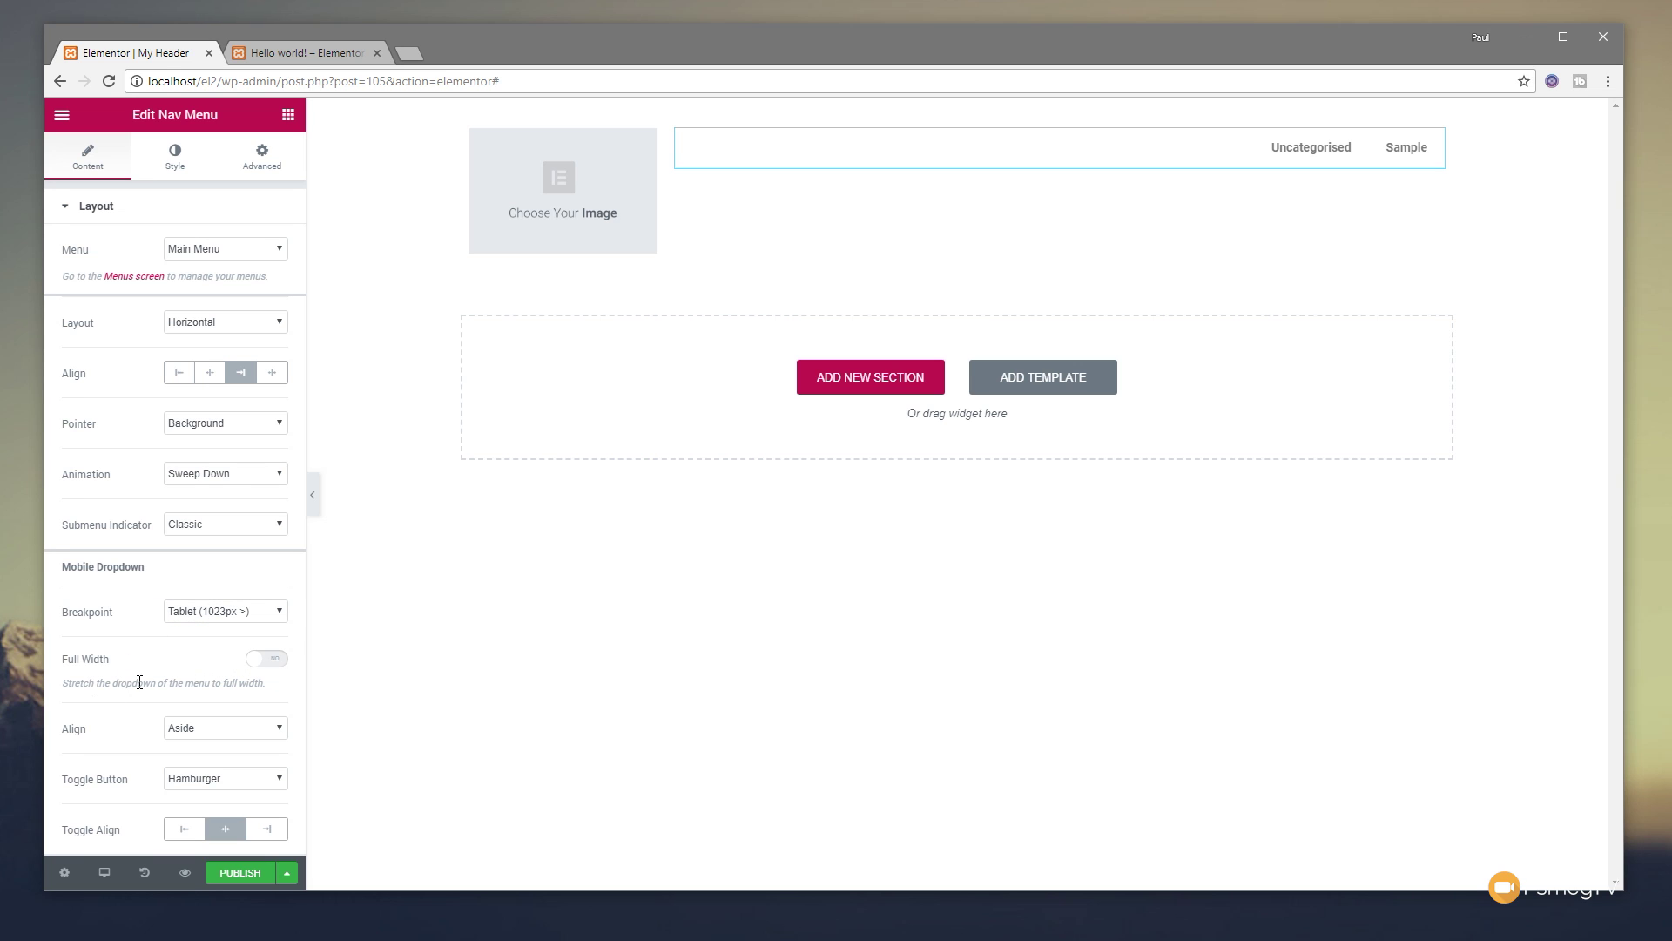
Set the nav menu column's Content Position to Middle, then publish the template
left_click(188, 168)
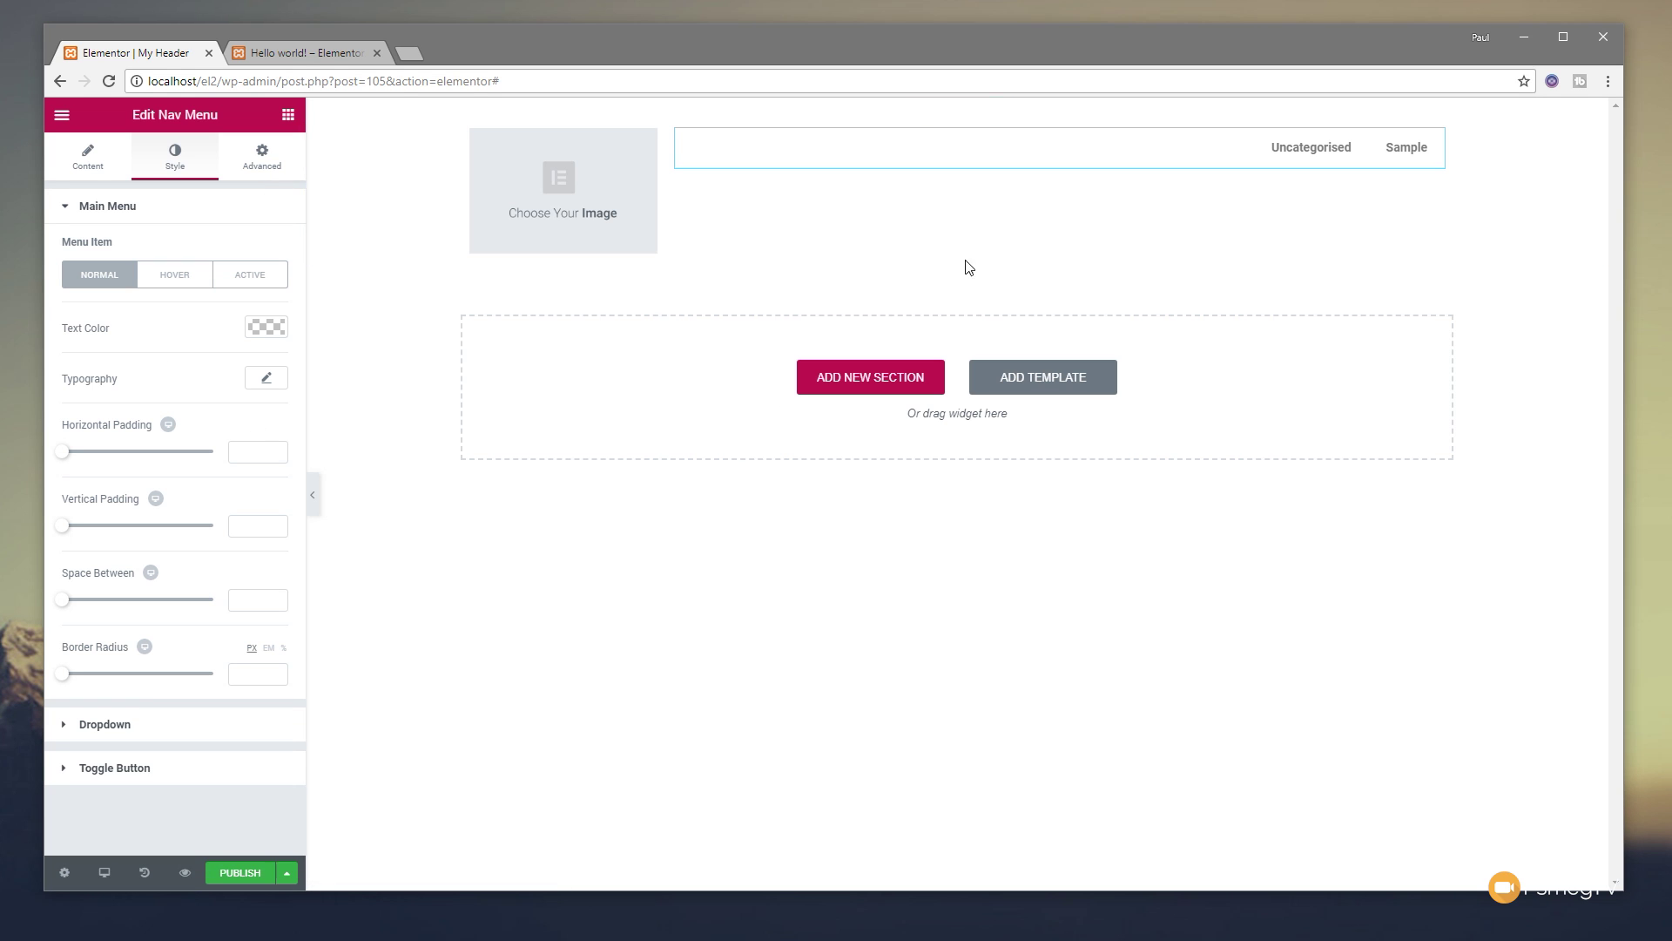
left_click(678, 130)
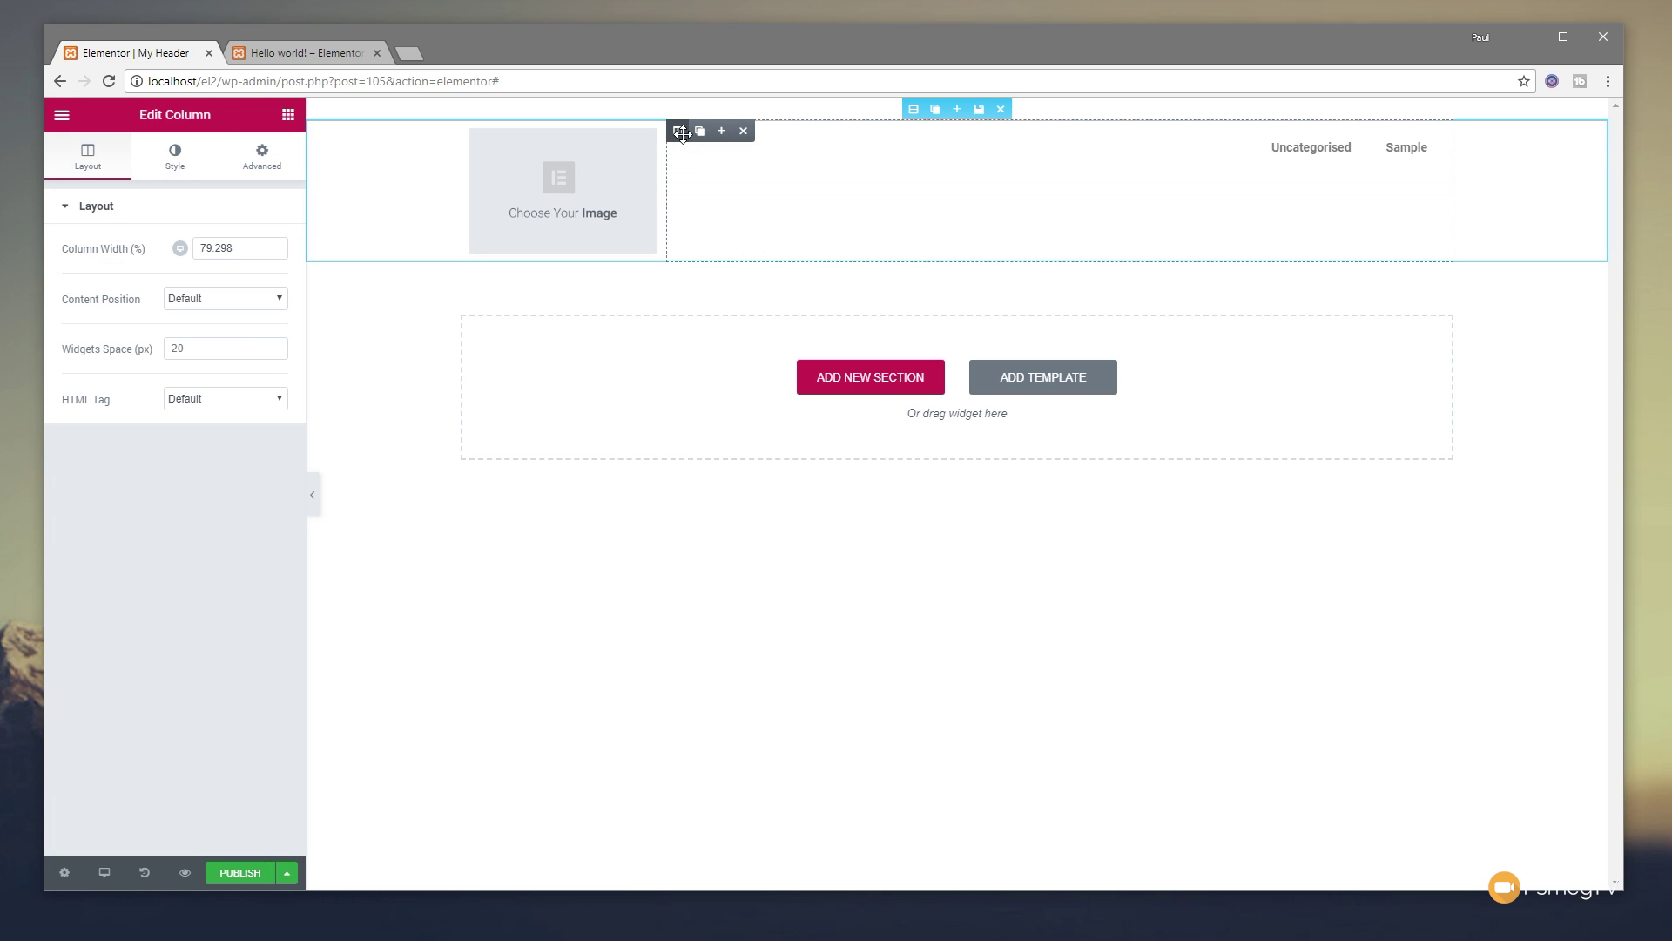
left_click(206, 301)
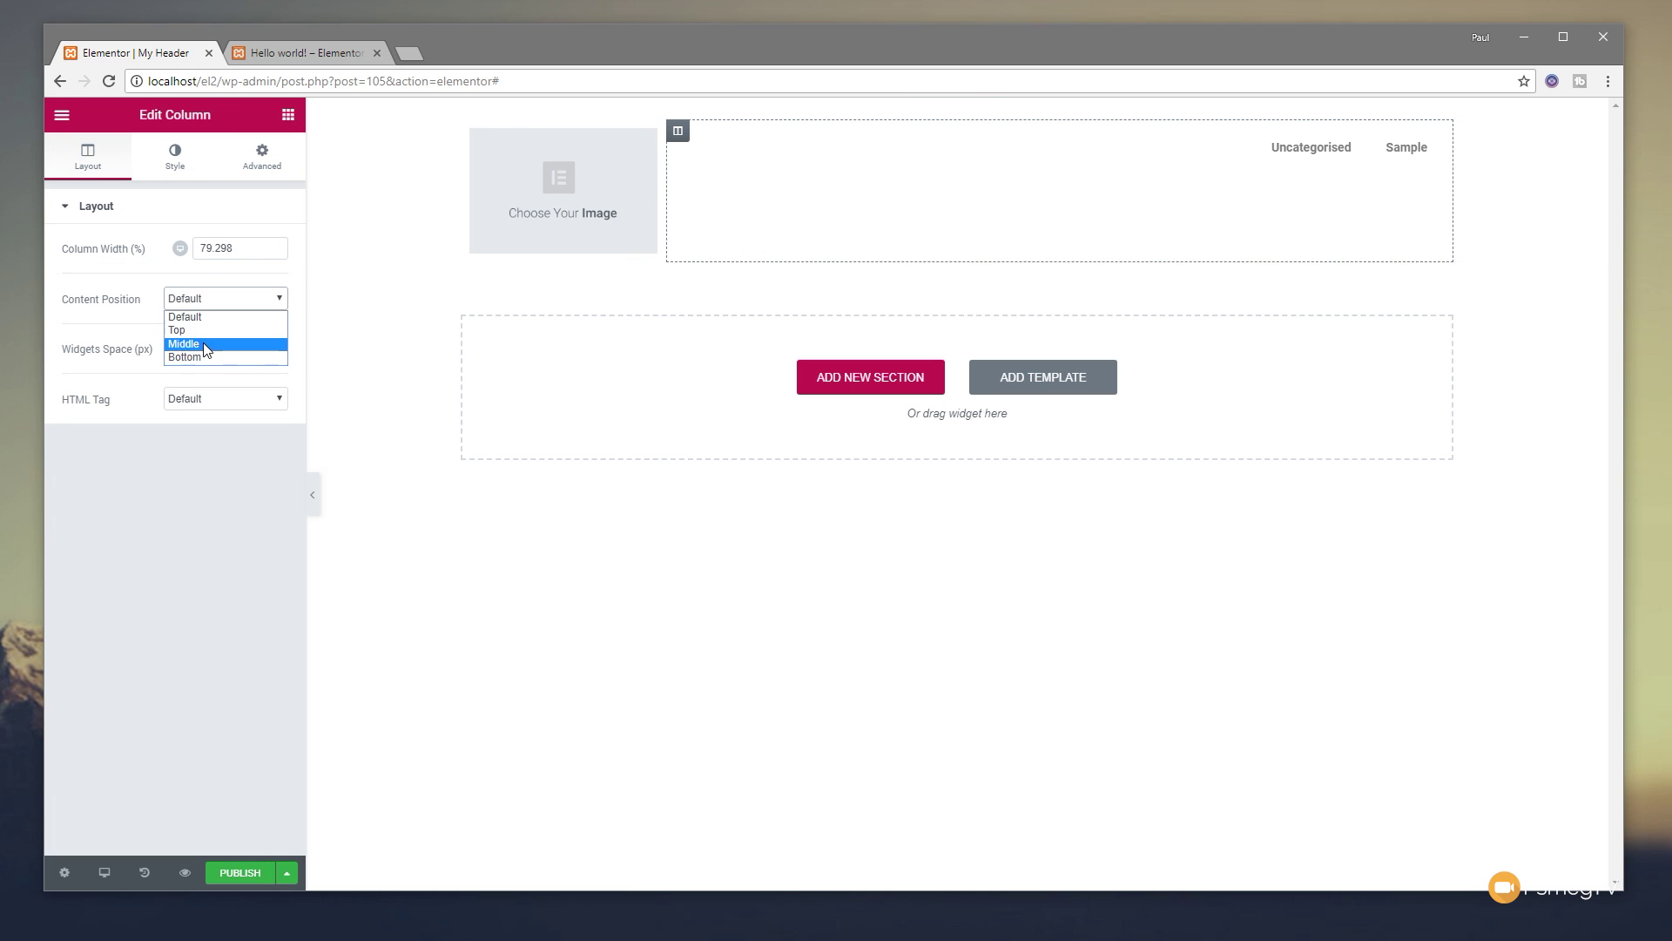
left_click(205, 343)
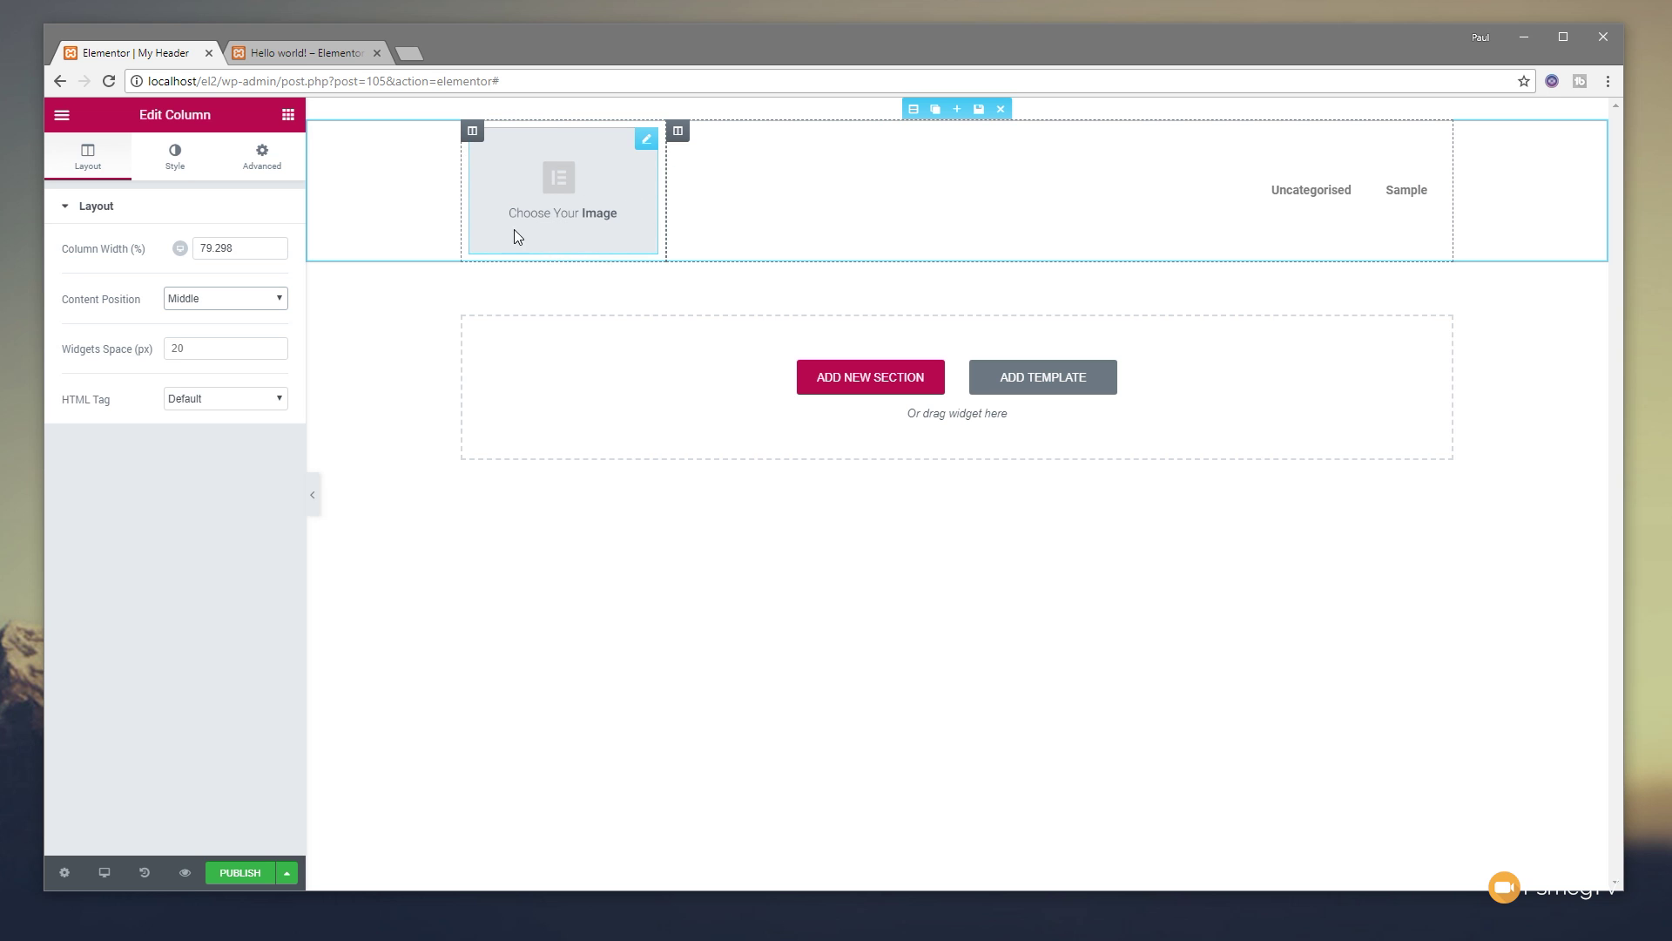
left_click(235, 872)
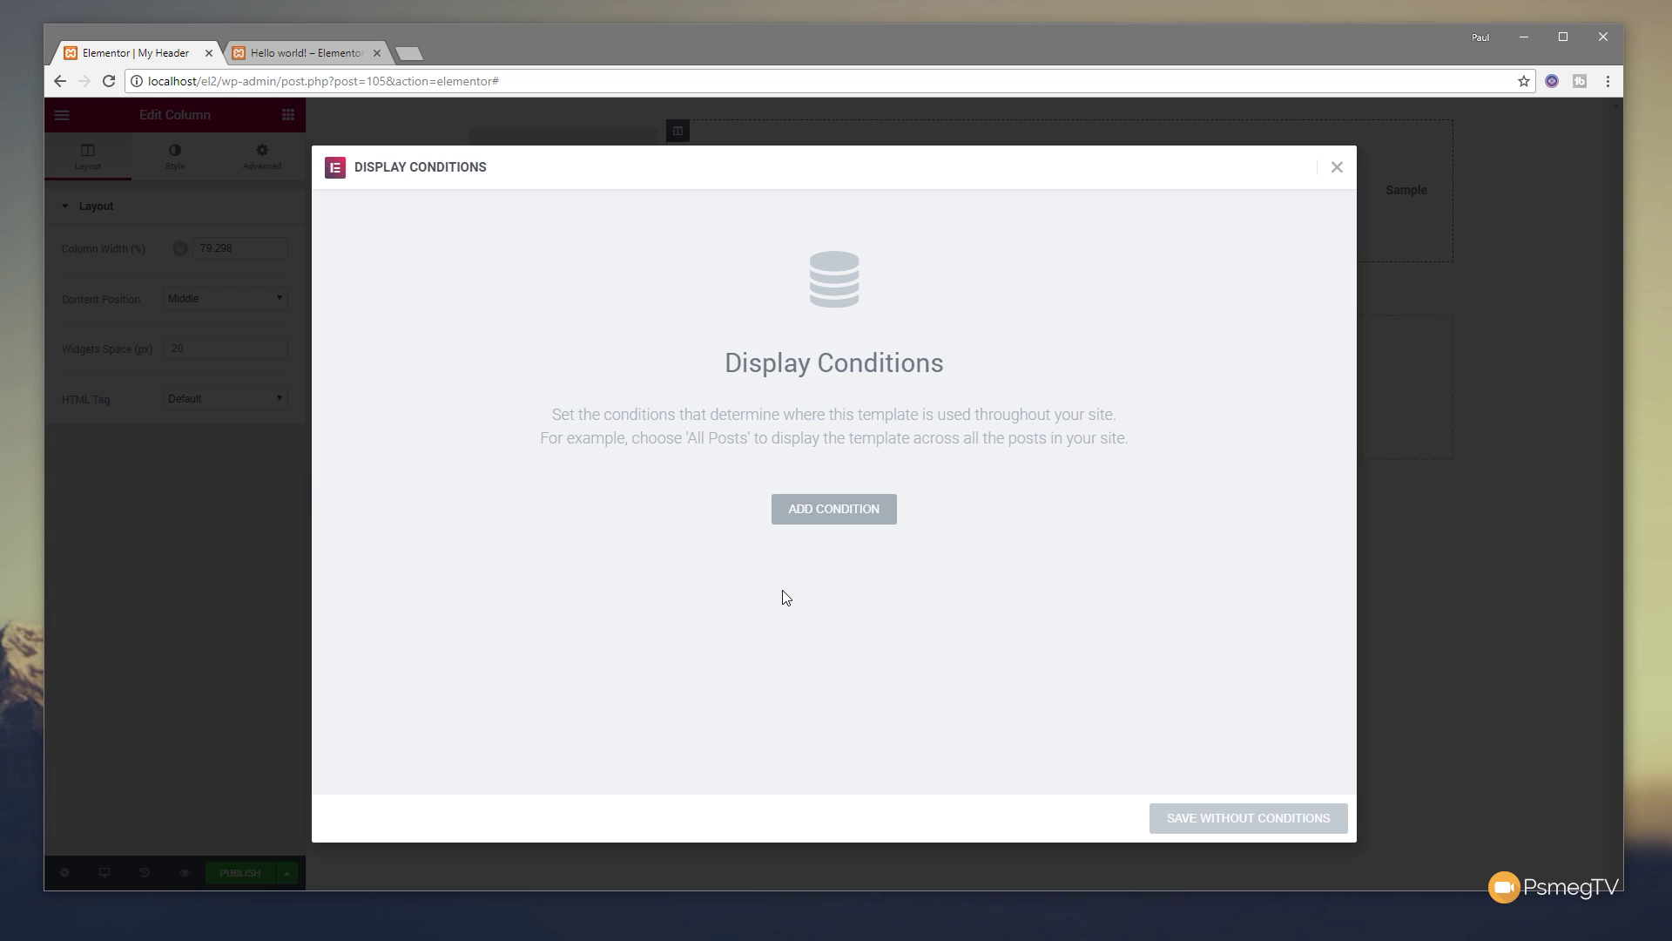
Set the display condition to Include Entire Site, drop the empty extra condition, and publish
left_click(833, 514)
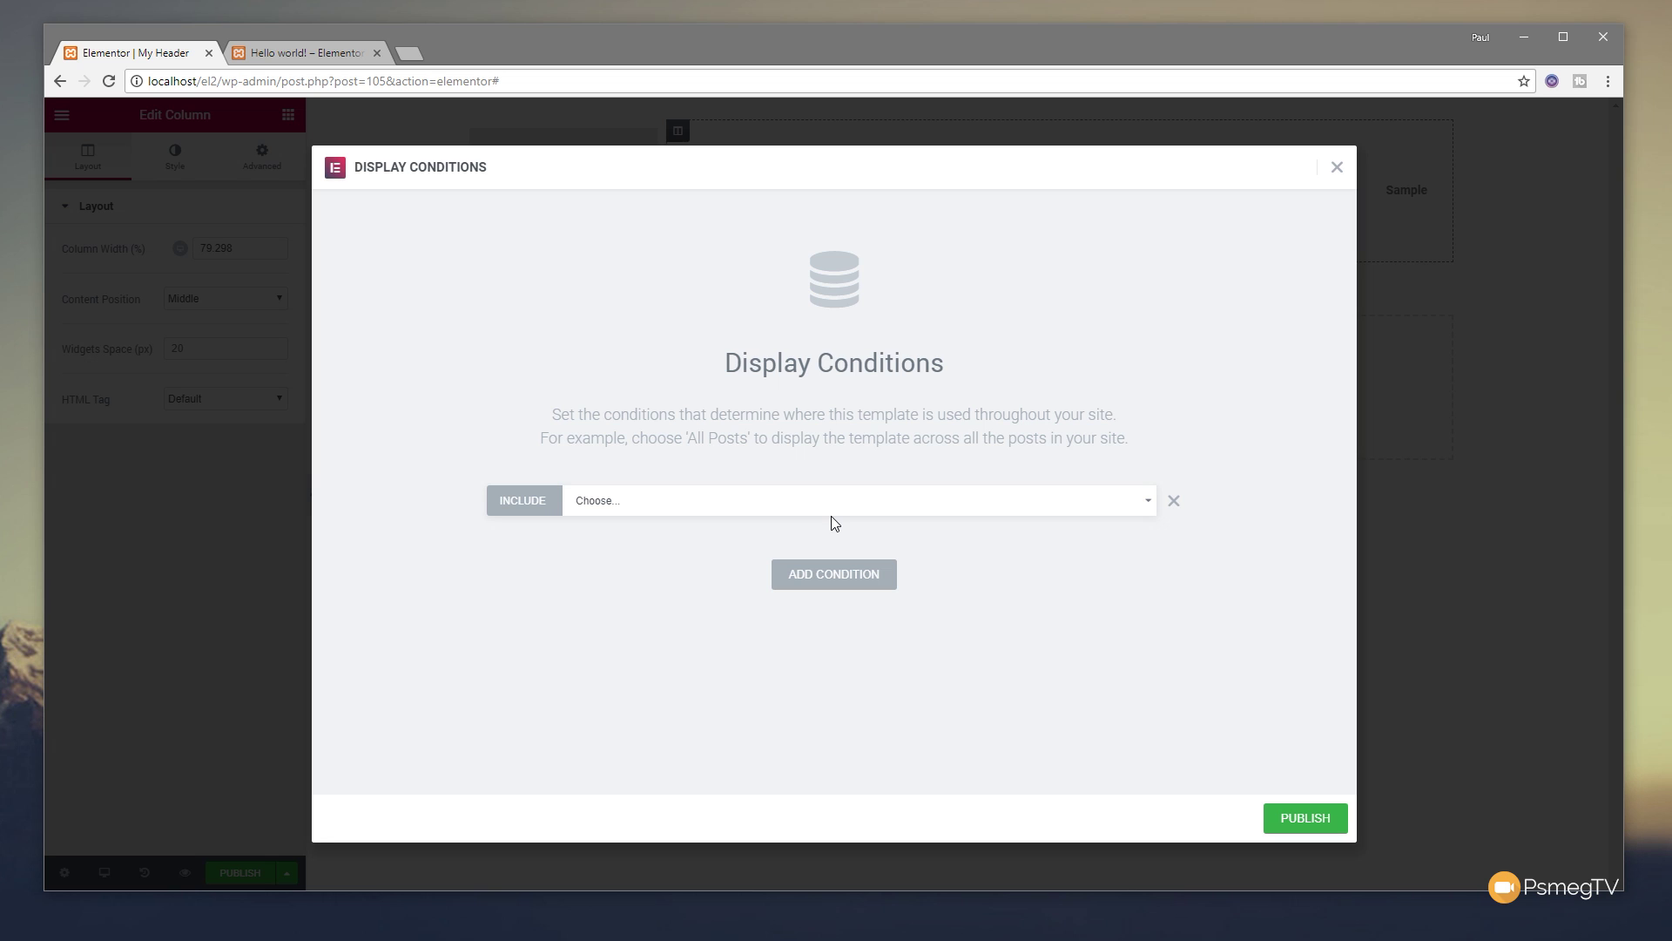
left_click(840, 505)
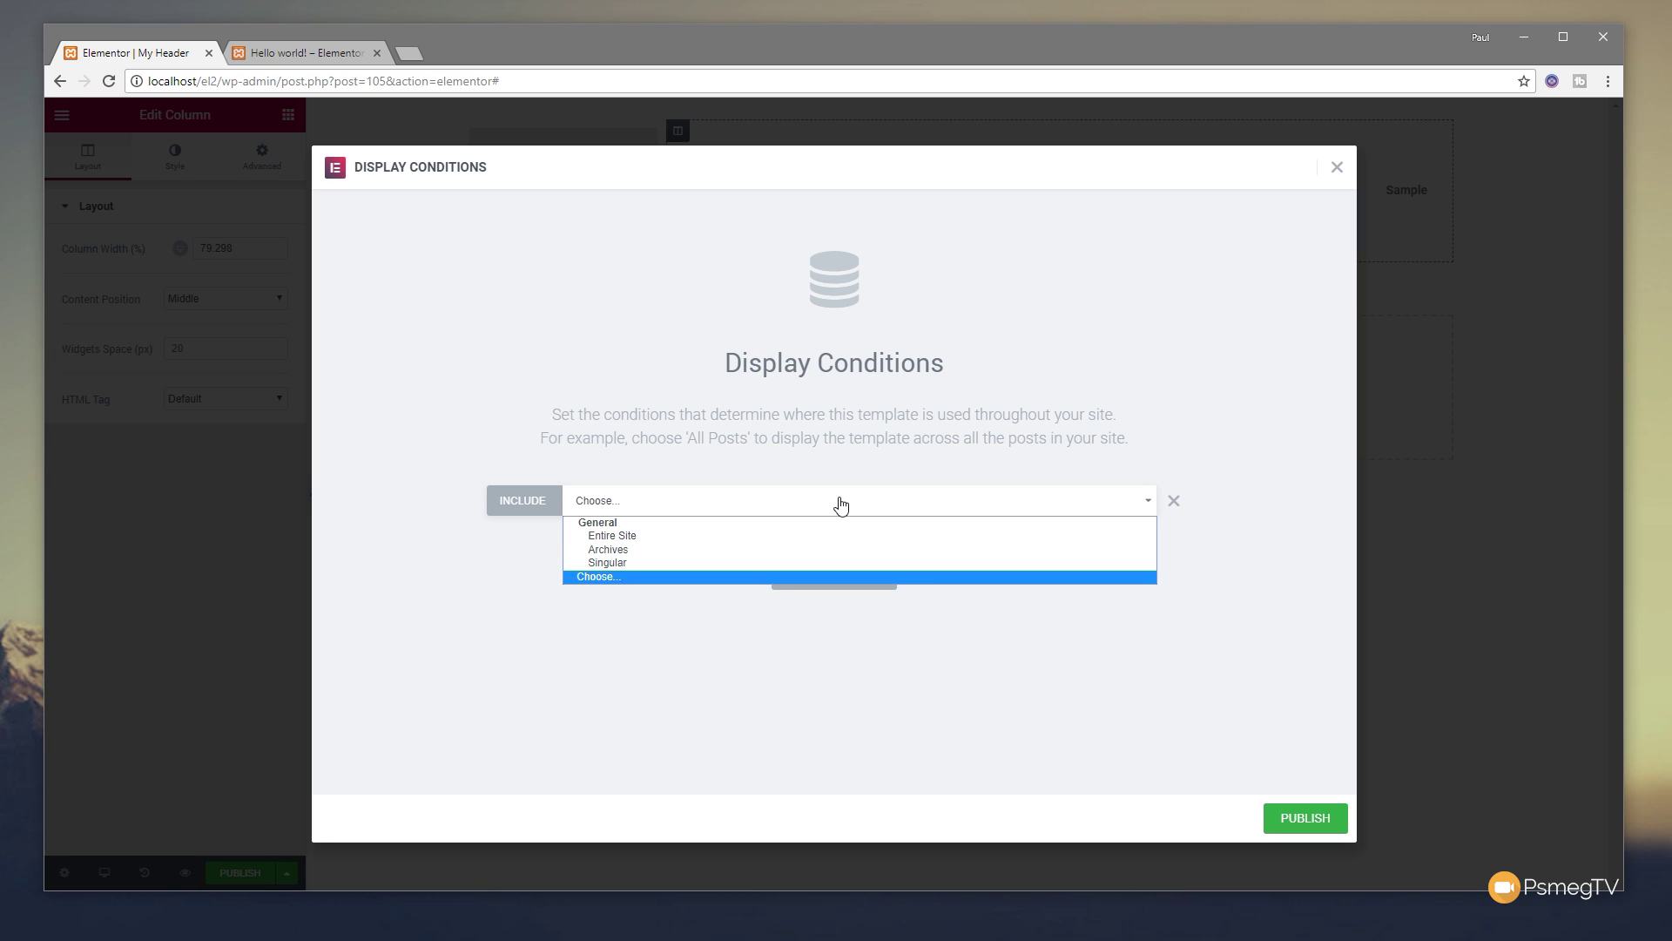
left_click(642, 536)
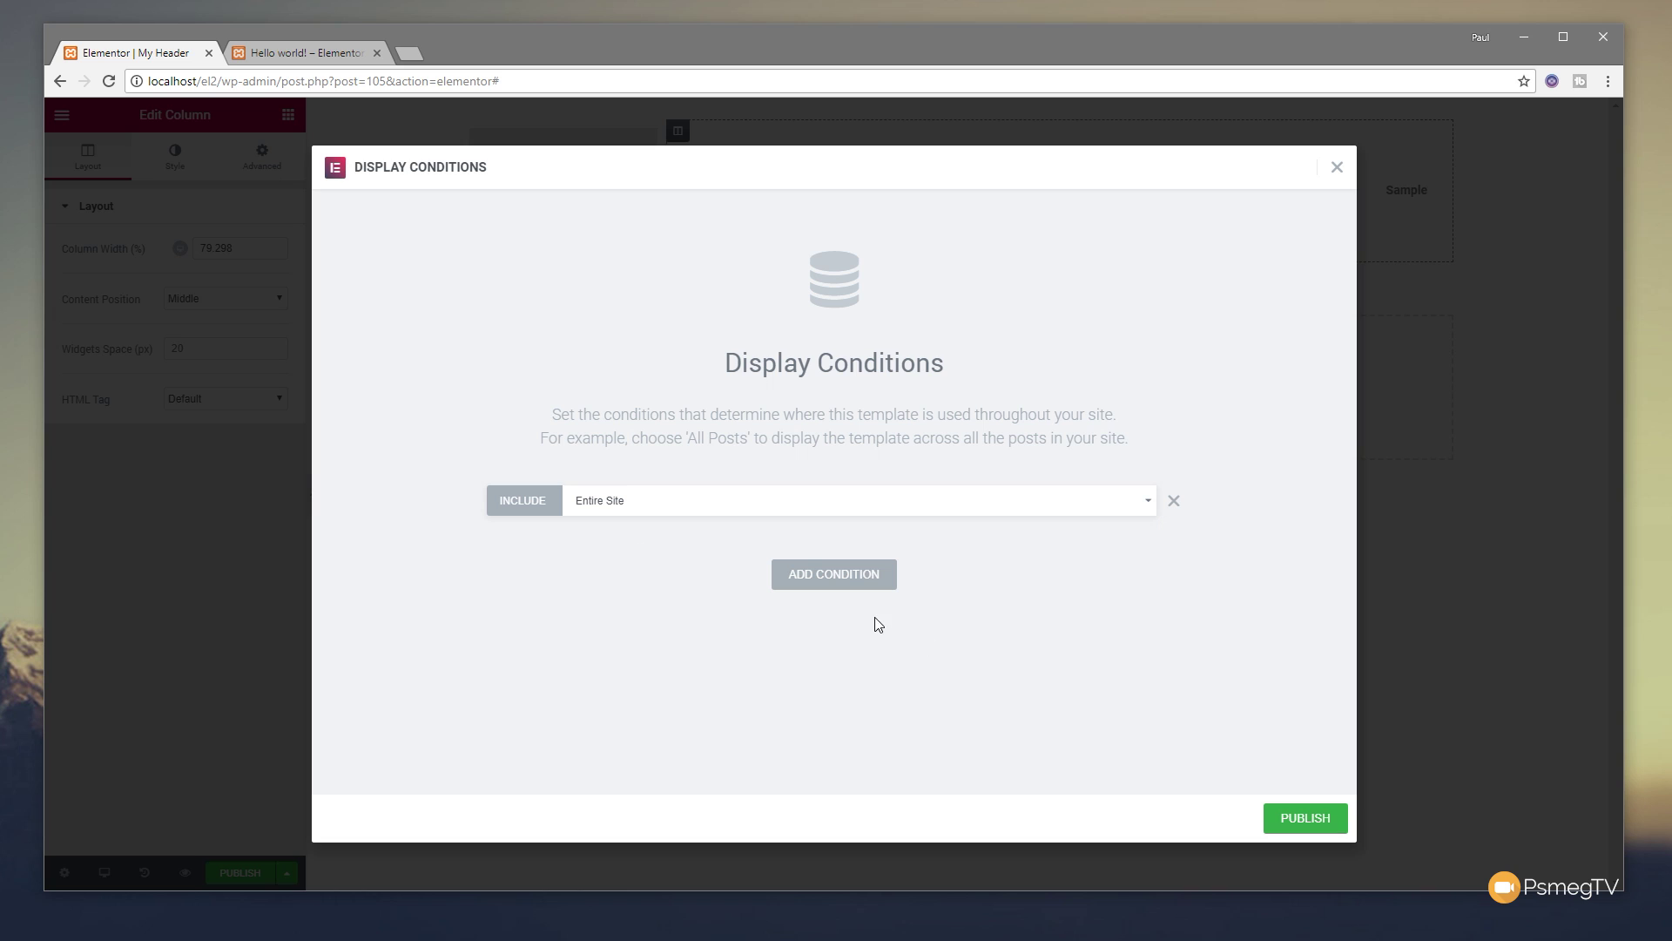
left_click(831, 587)
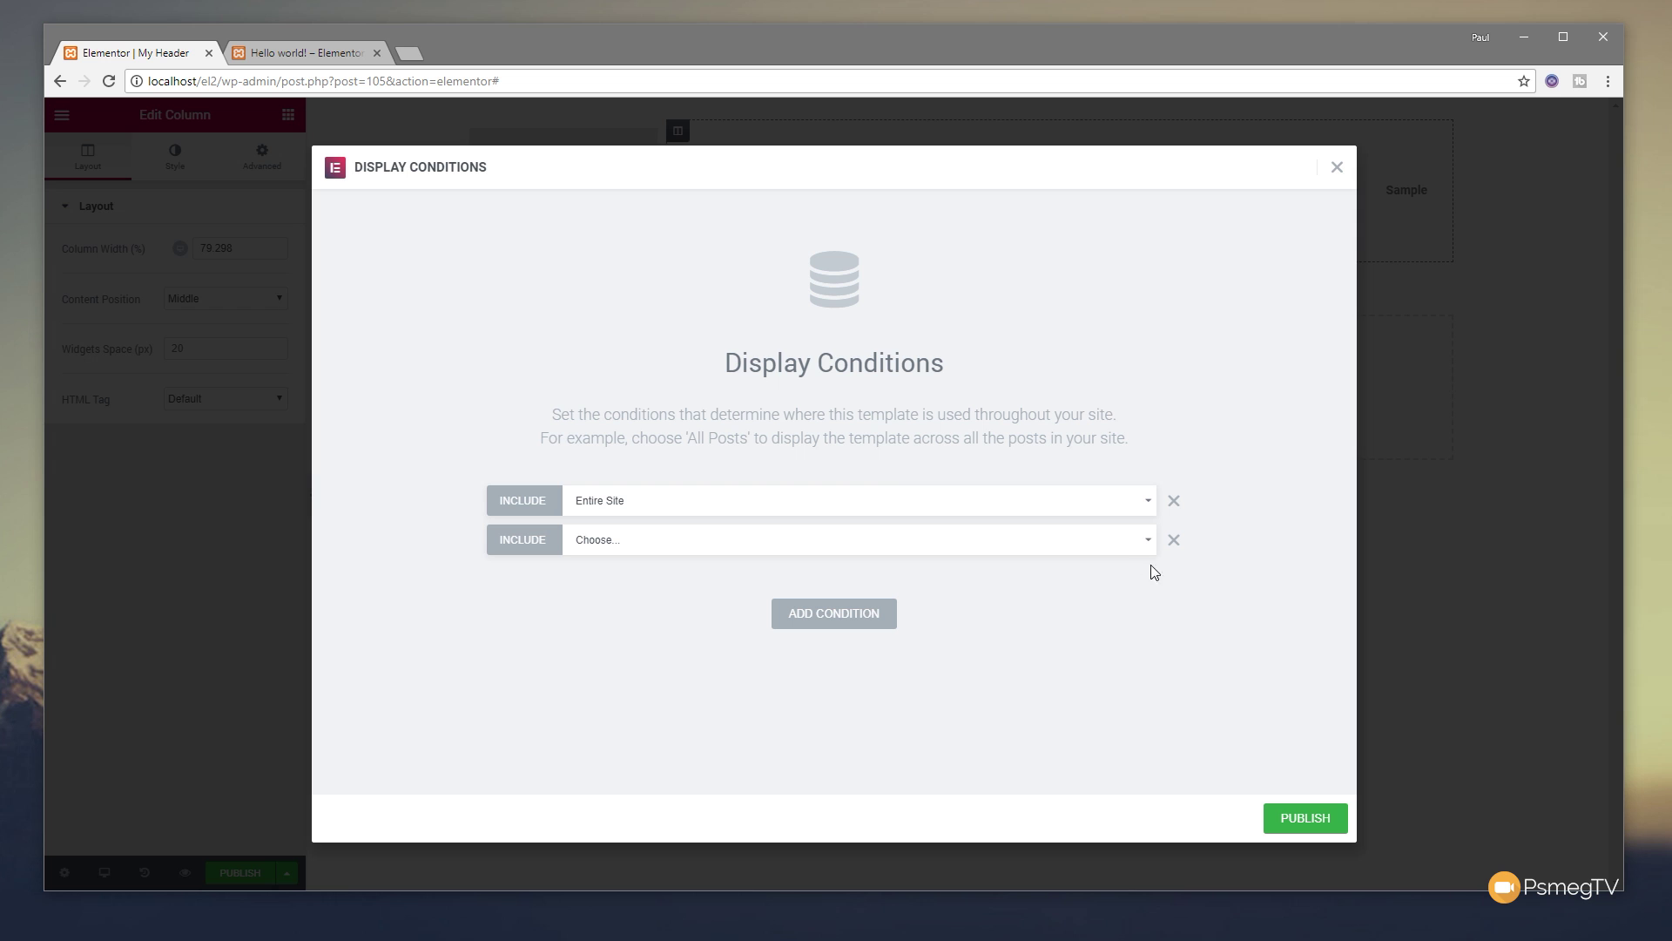
left_click(1173, 540)
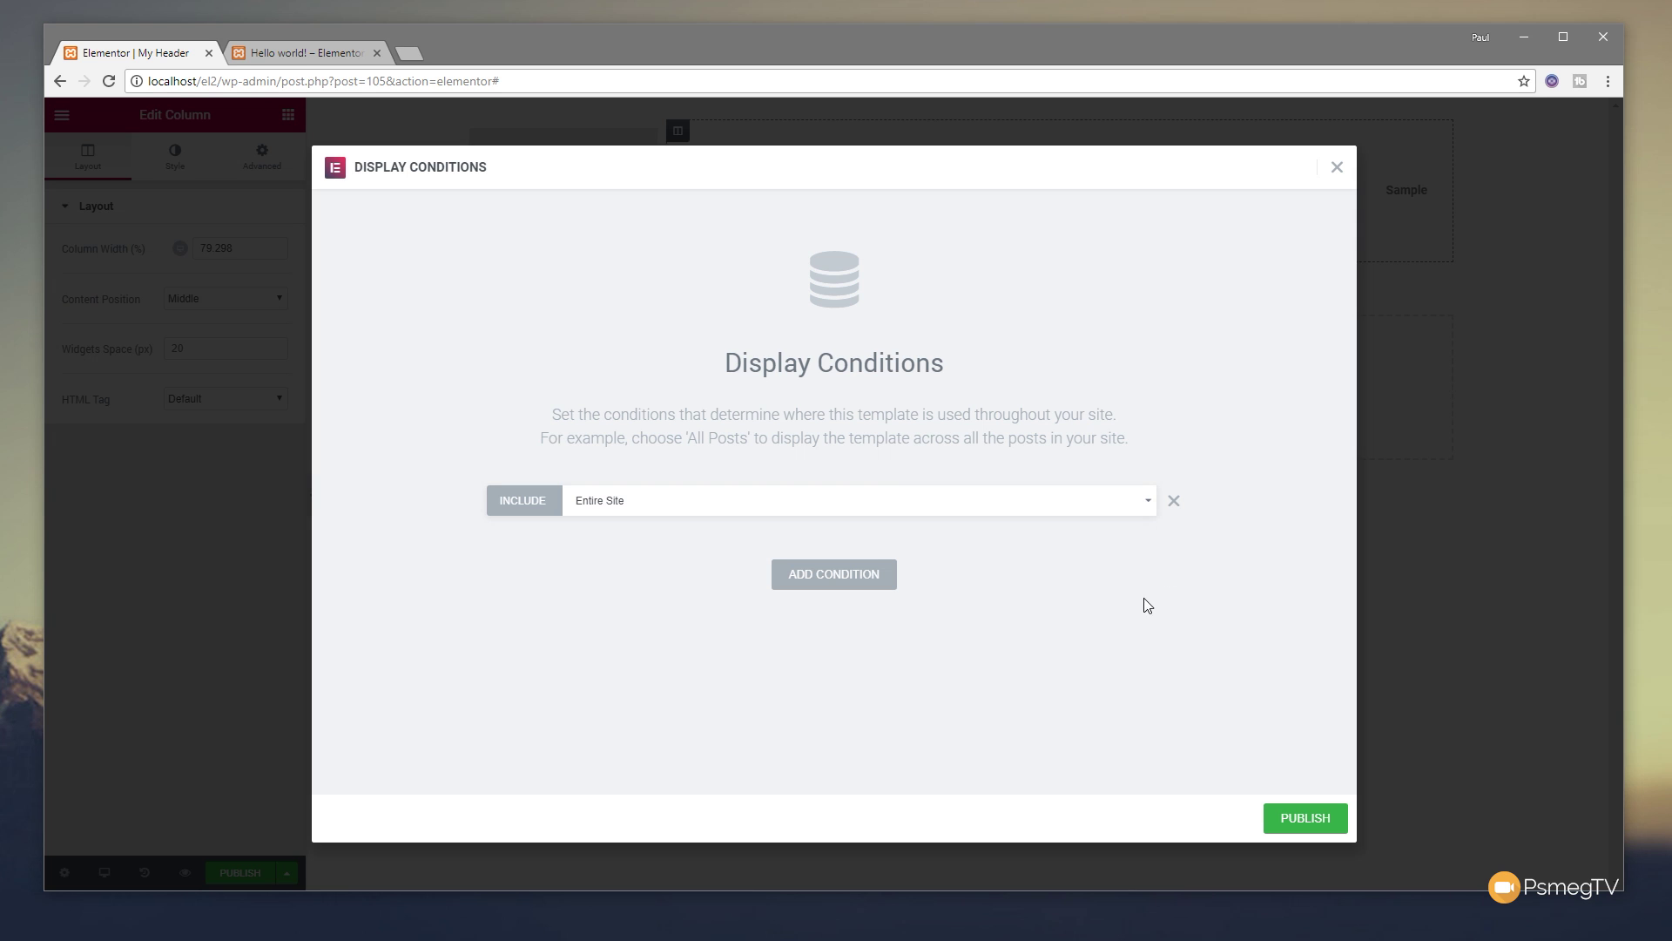
left_click(1298, 818)
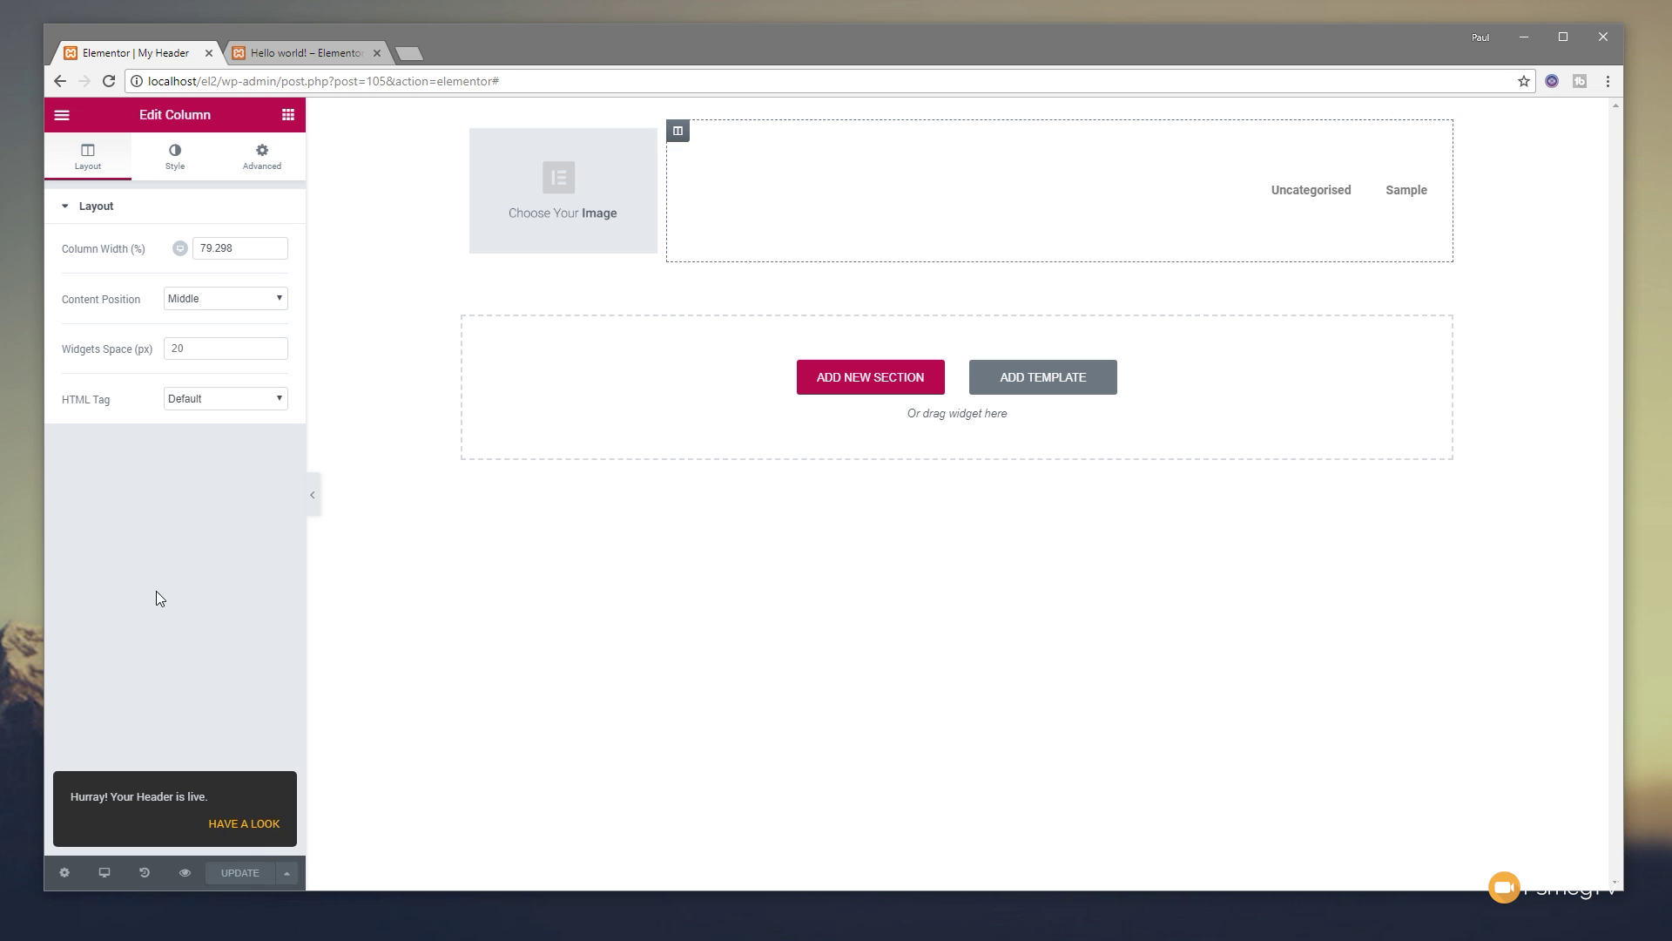
Exit the editor to the dashboard and publish the My Header template post
left_click(59, 122)
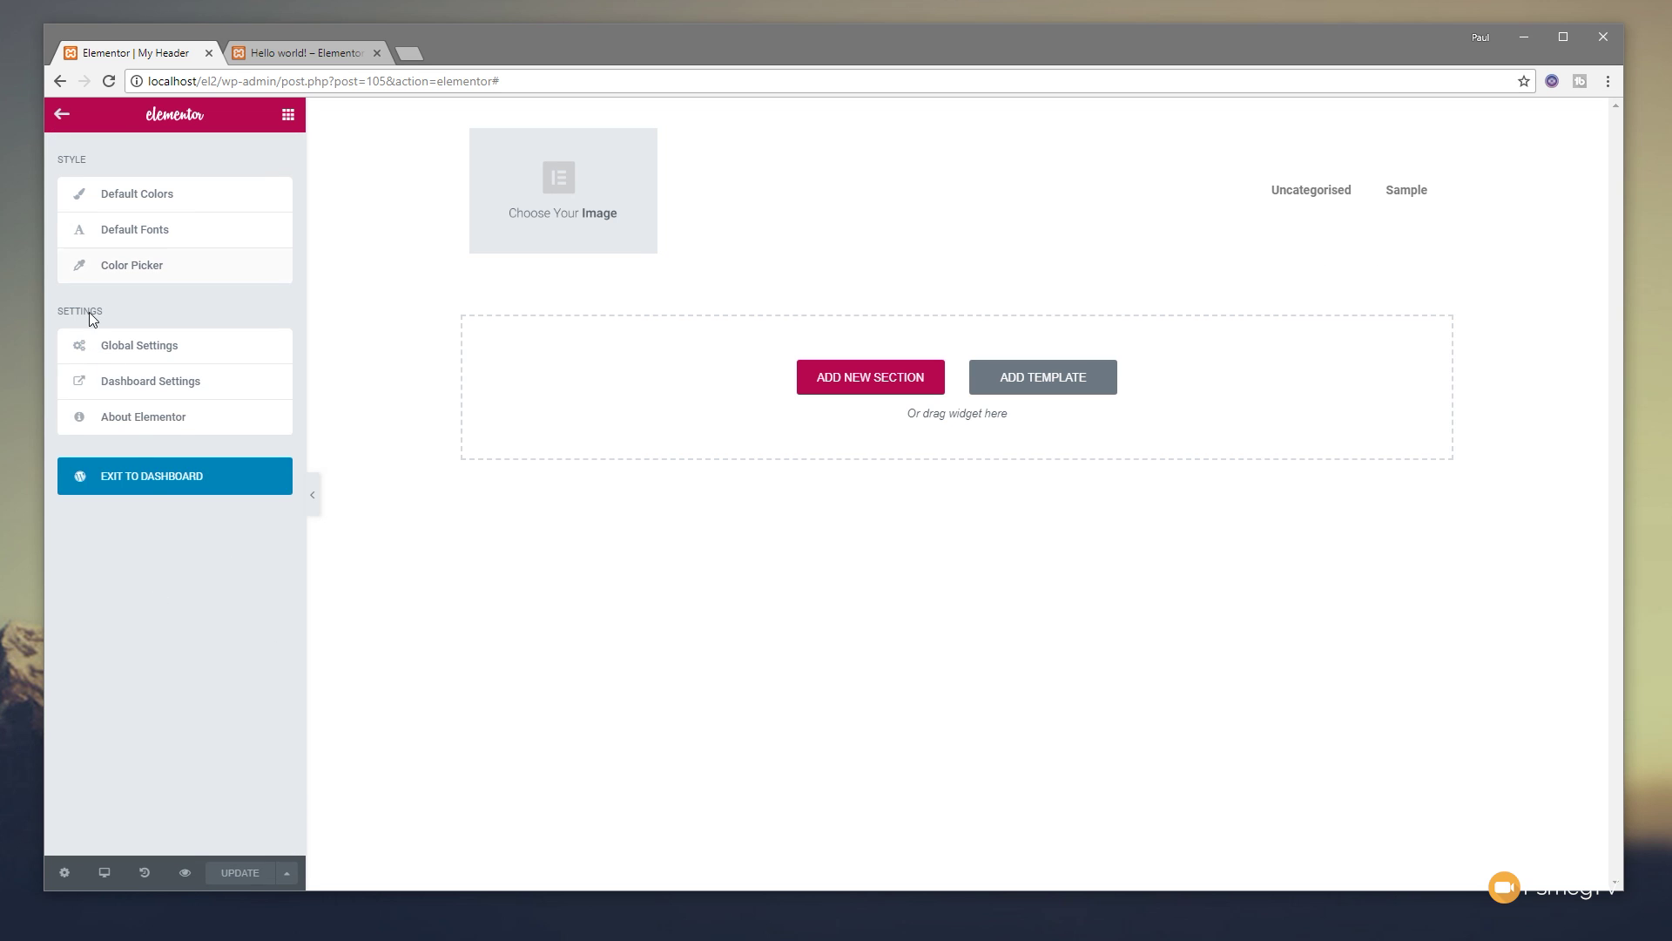
left_click(143, 484)
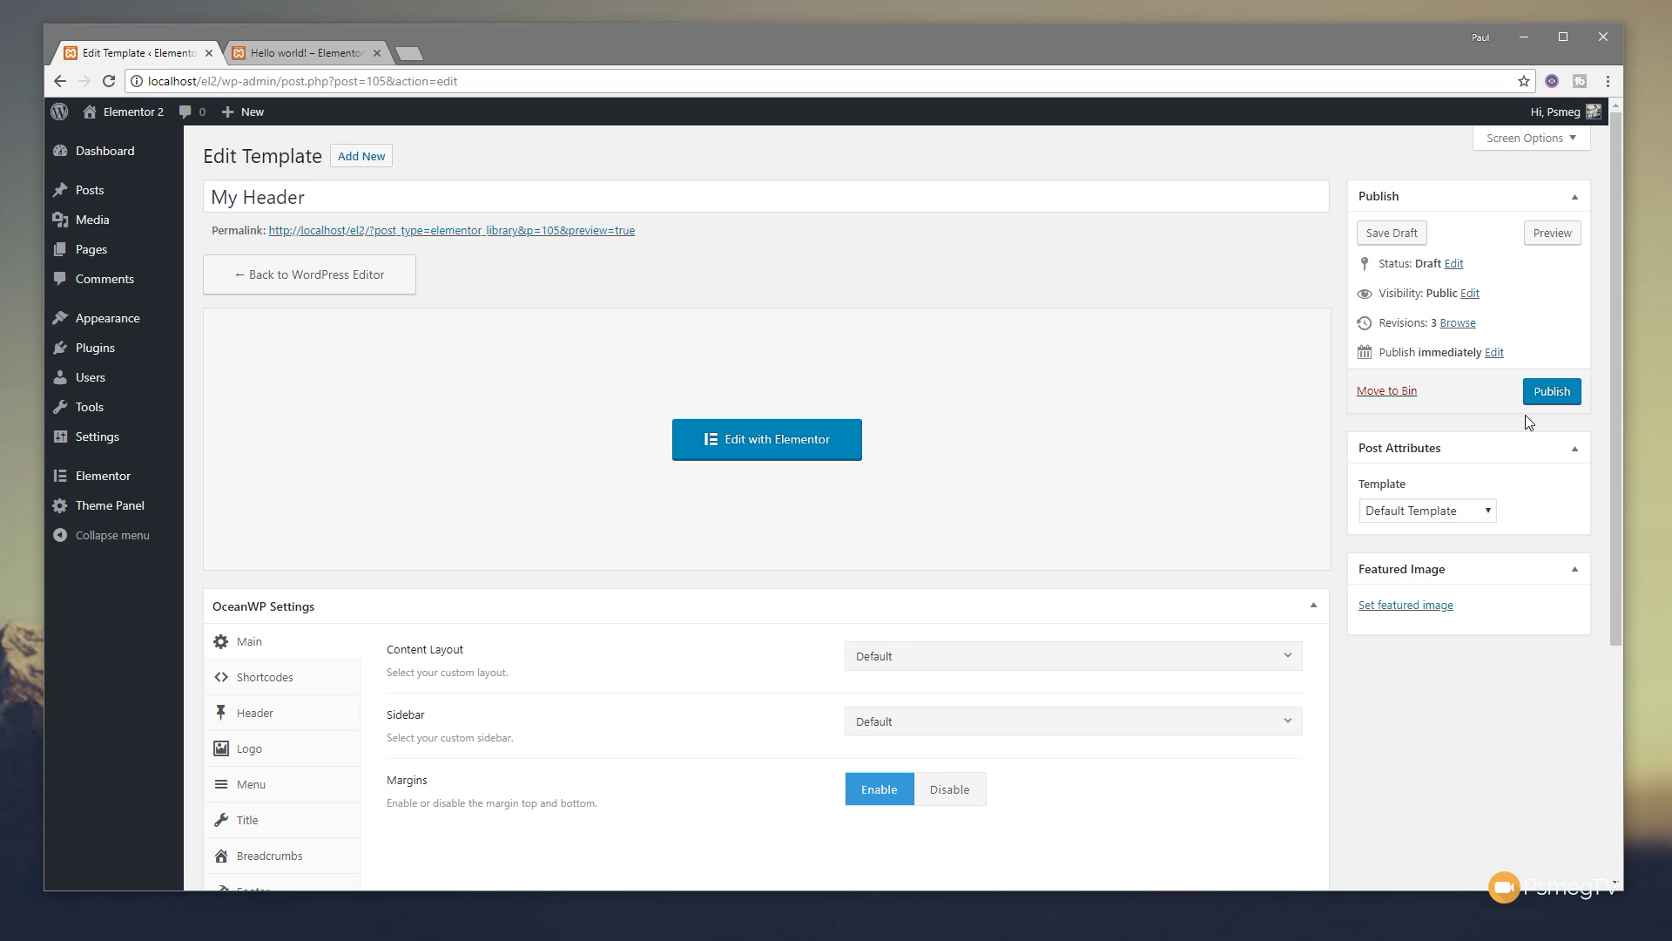
left_click(1548, 402)
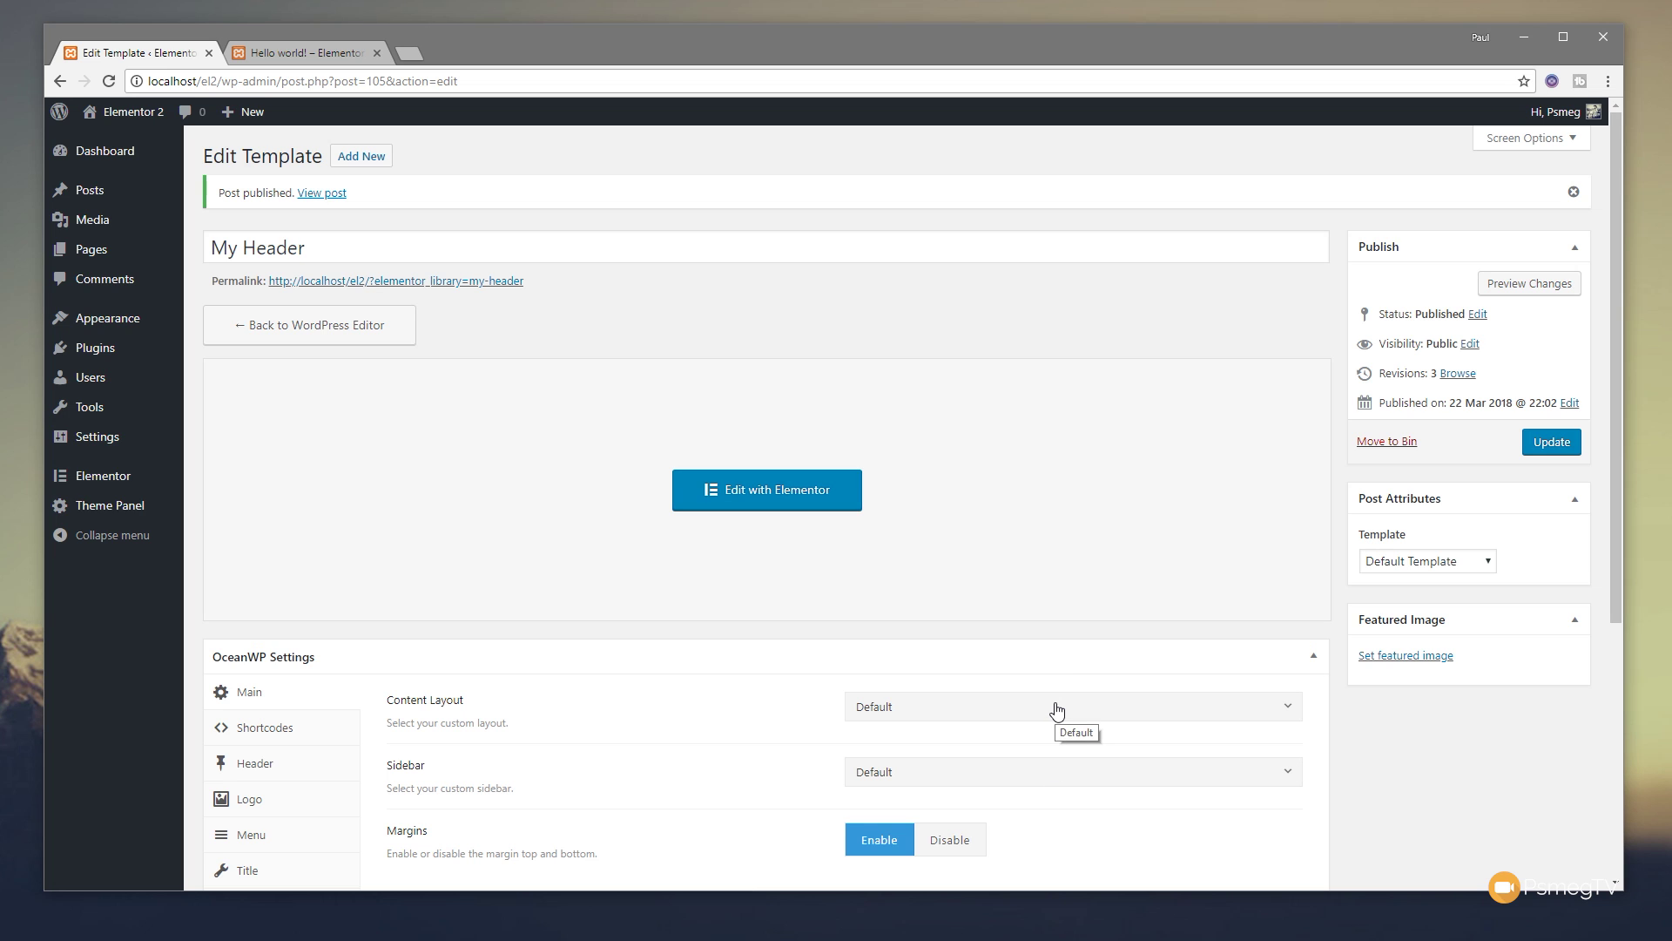
Set OceanWP Content Layout to Full Width with margins disabled, update, and view Hello world!
scroll(1202, 663, "down", 3)
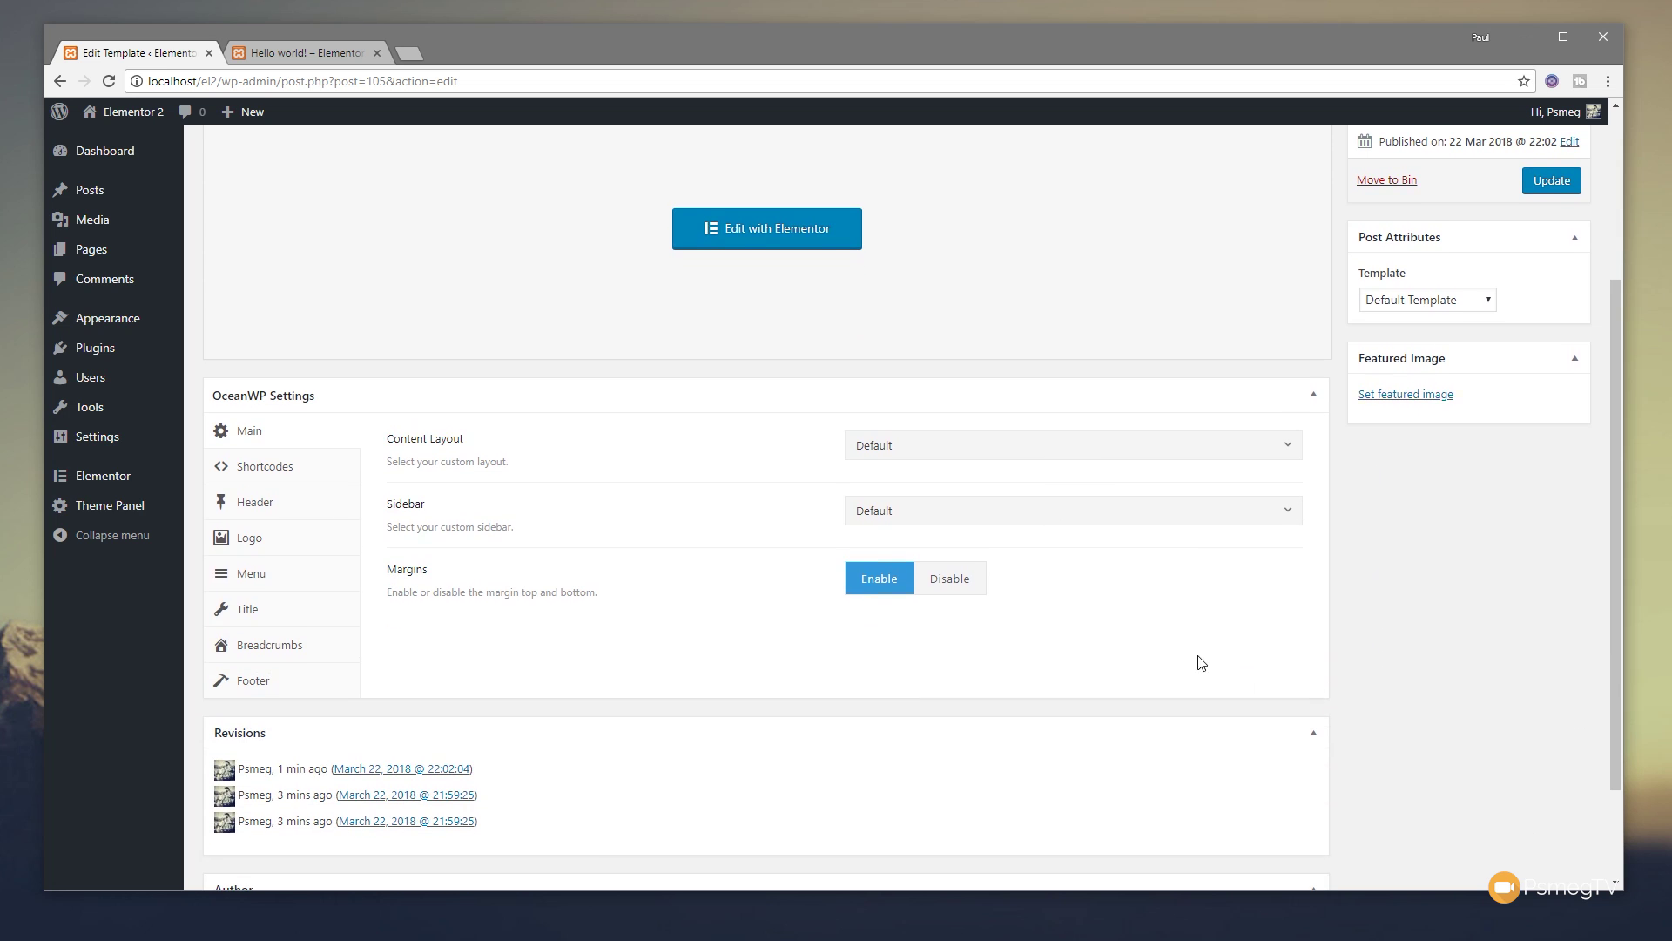
left_click(918, 445)
left_click(906, 574)
left_click(929, 523)
left_click(929, 522)
left_click(967, 579)
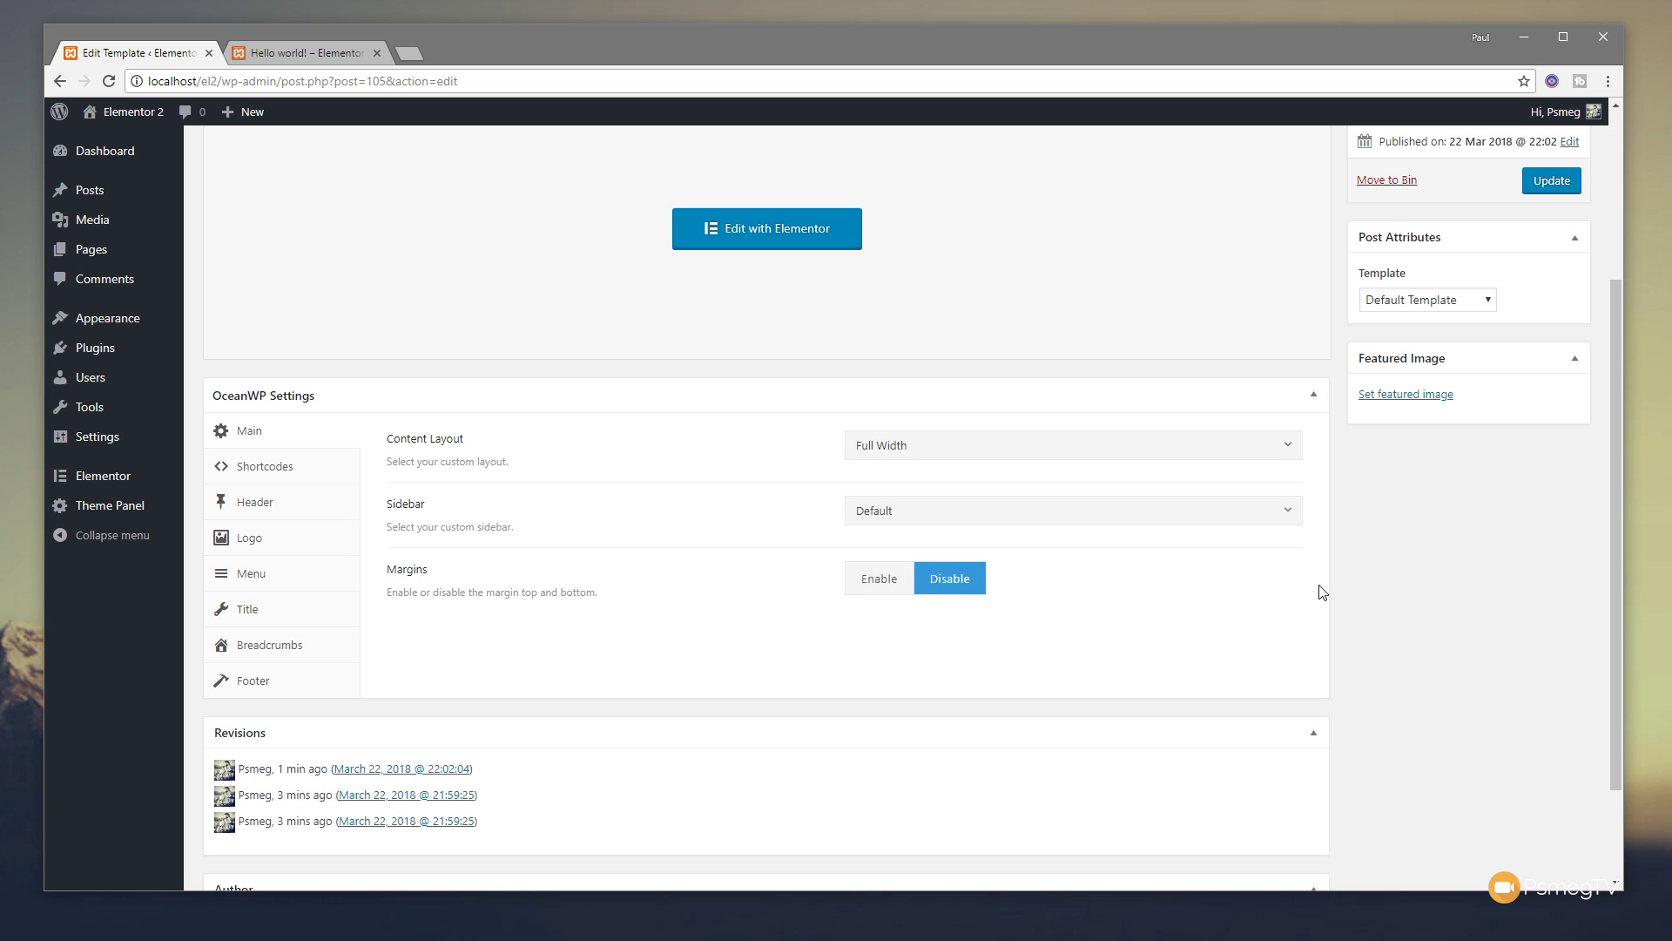
left_click(1549, 183)
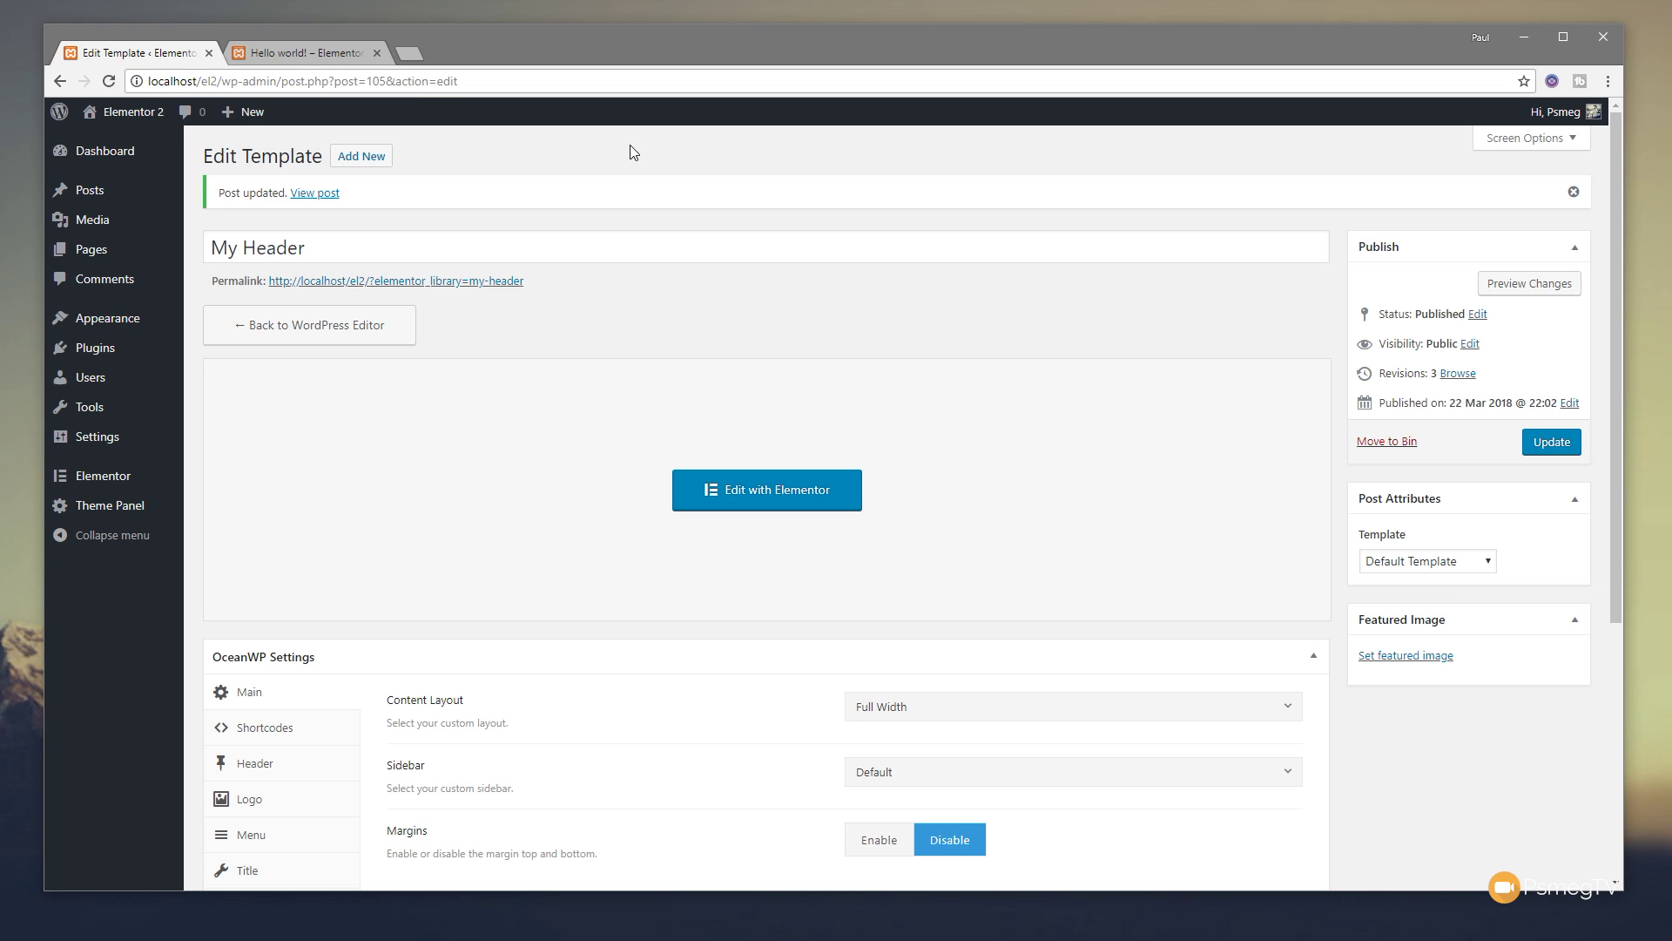
left_click(307, 51)
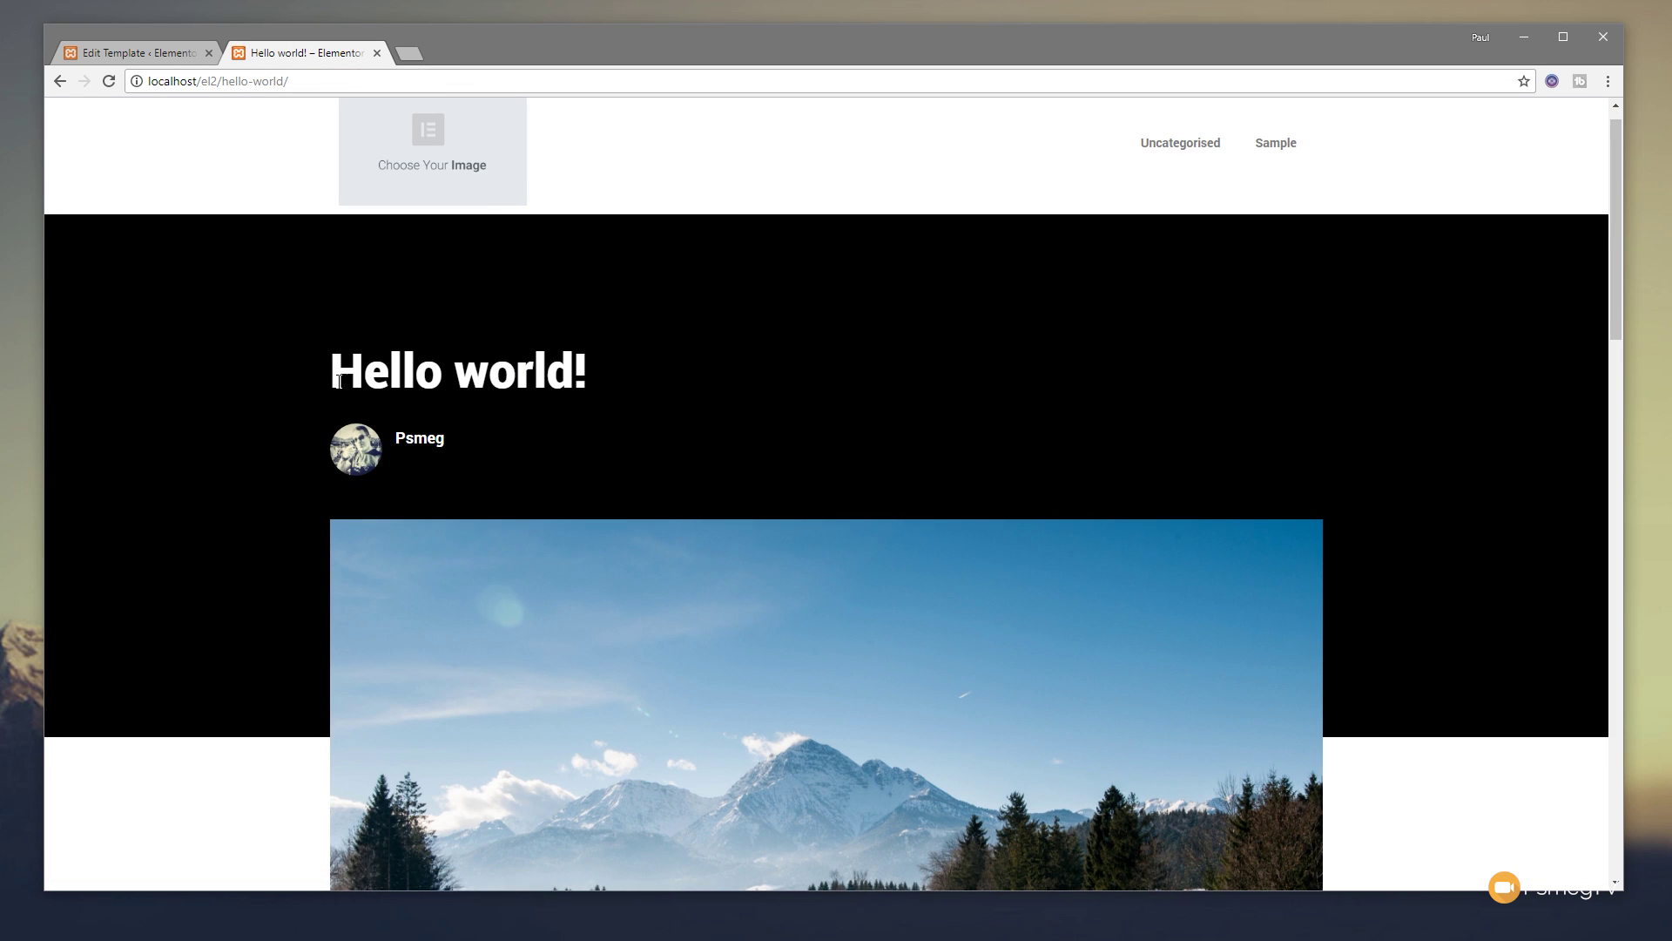
scroll(814, 342, "up", 1)
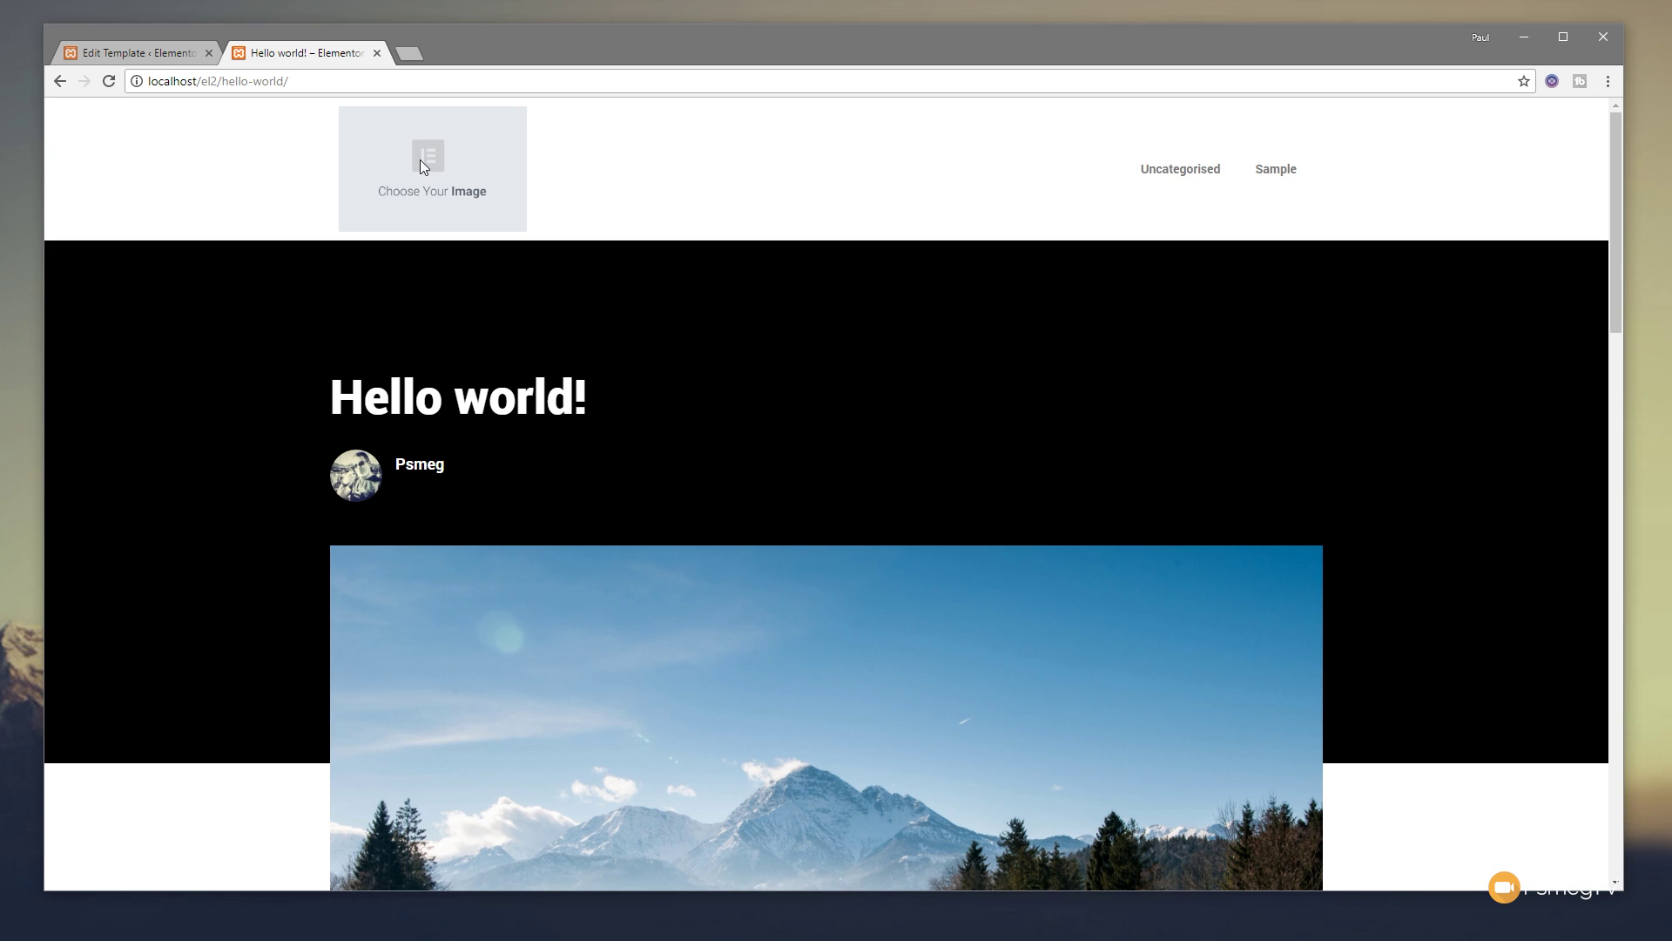
key("ctrl+Page_Up")
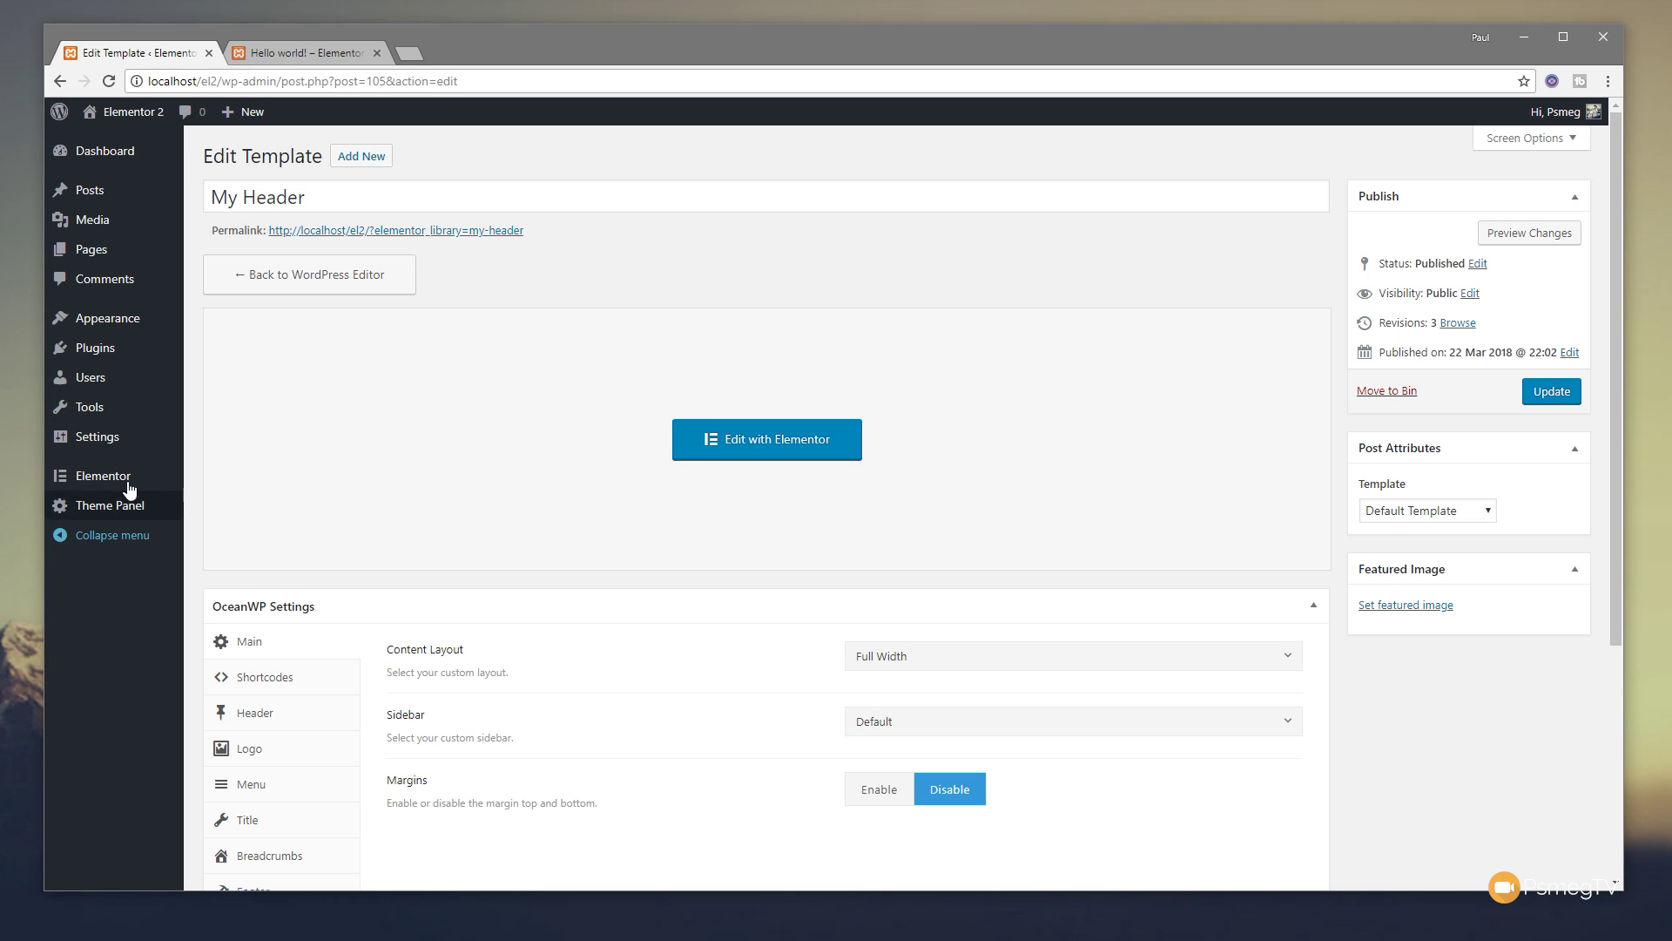
Set logo-black.png as the Customizer header logo without cropping and publish the change
mouse_move(153, 331)
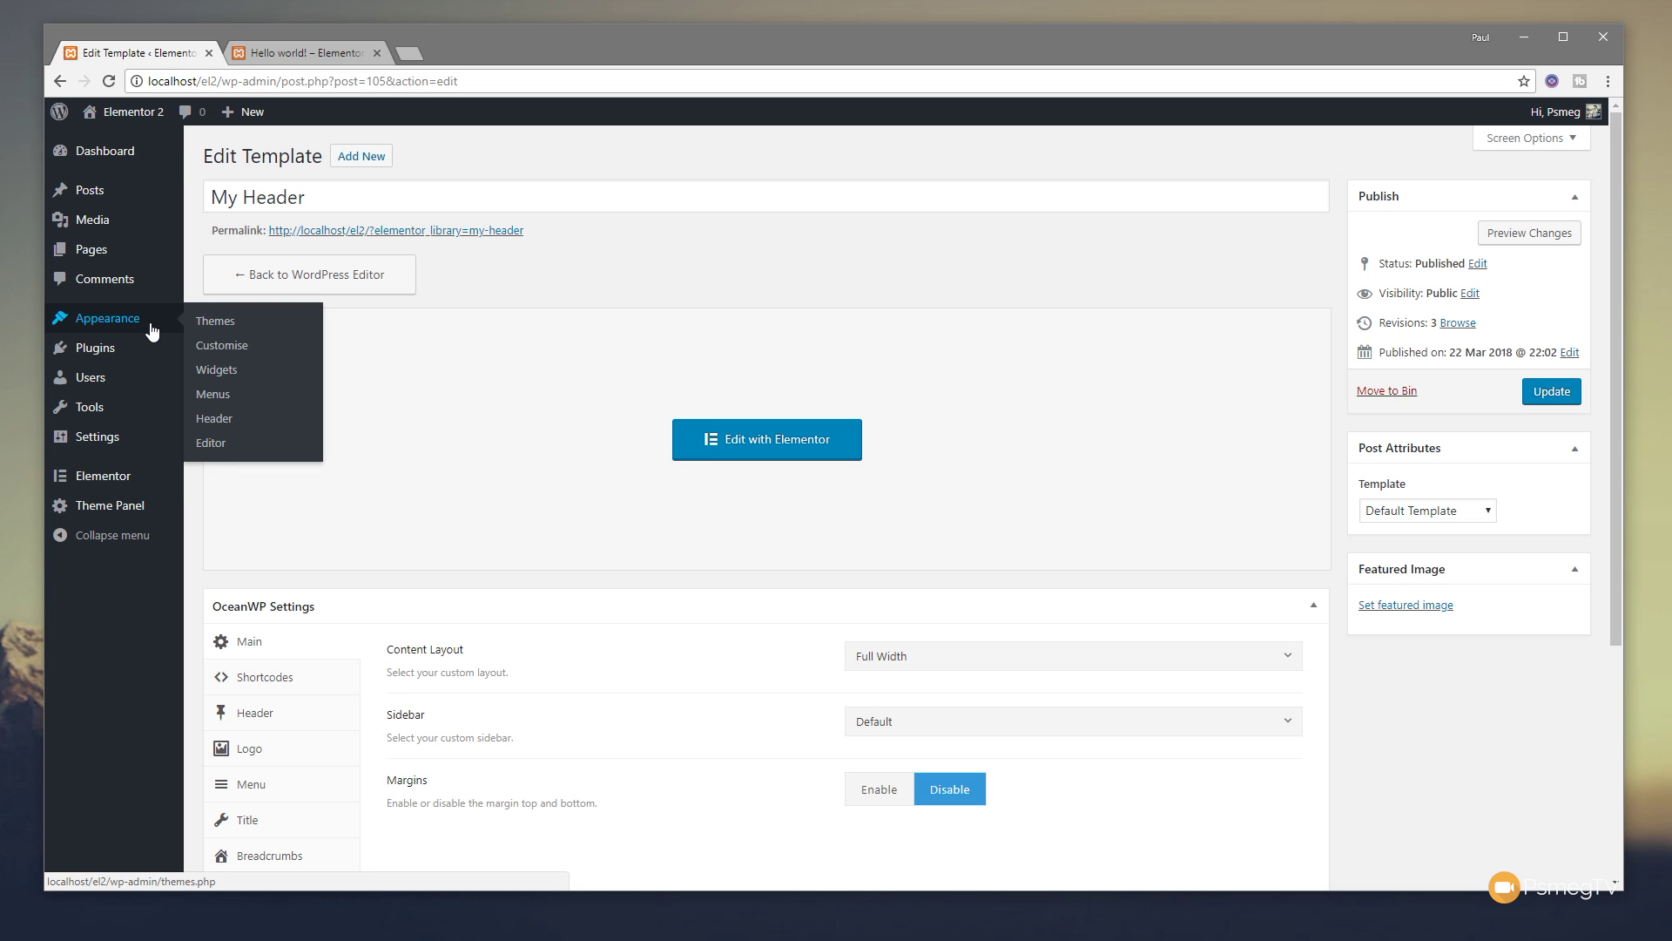
left_click(224, 346)
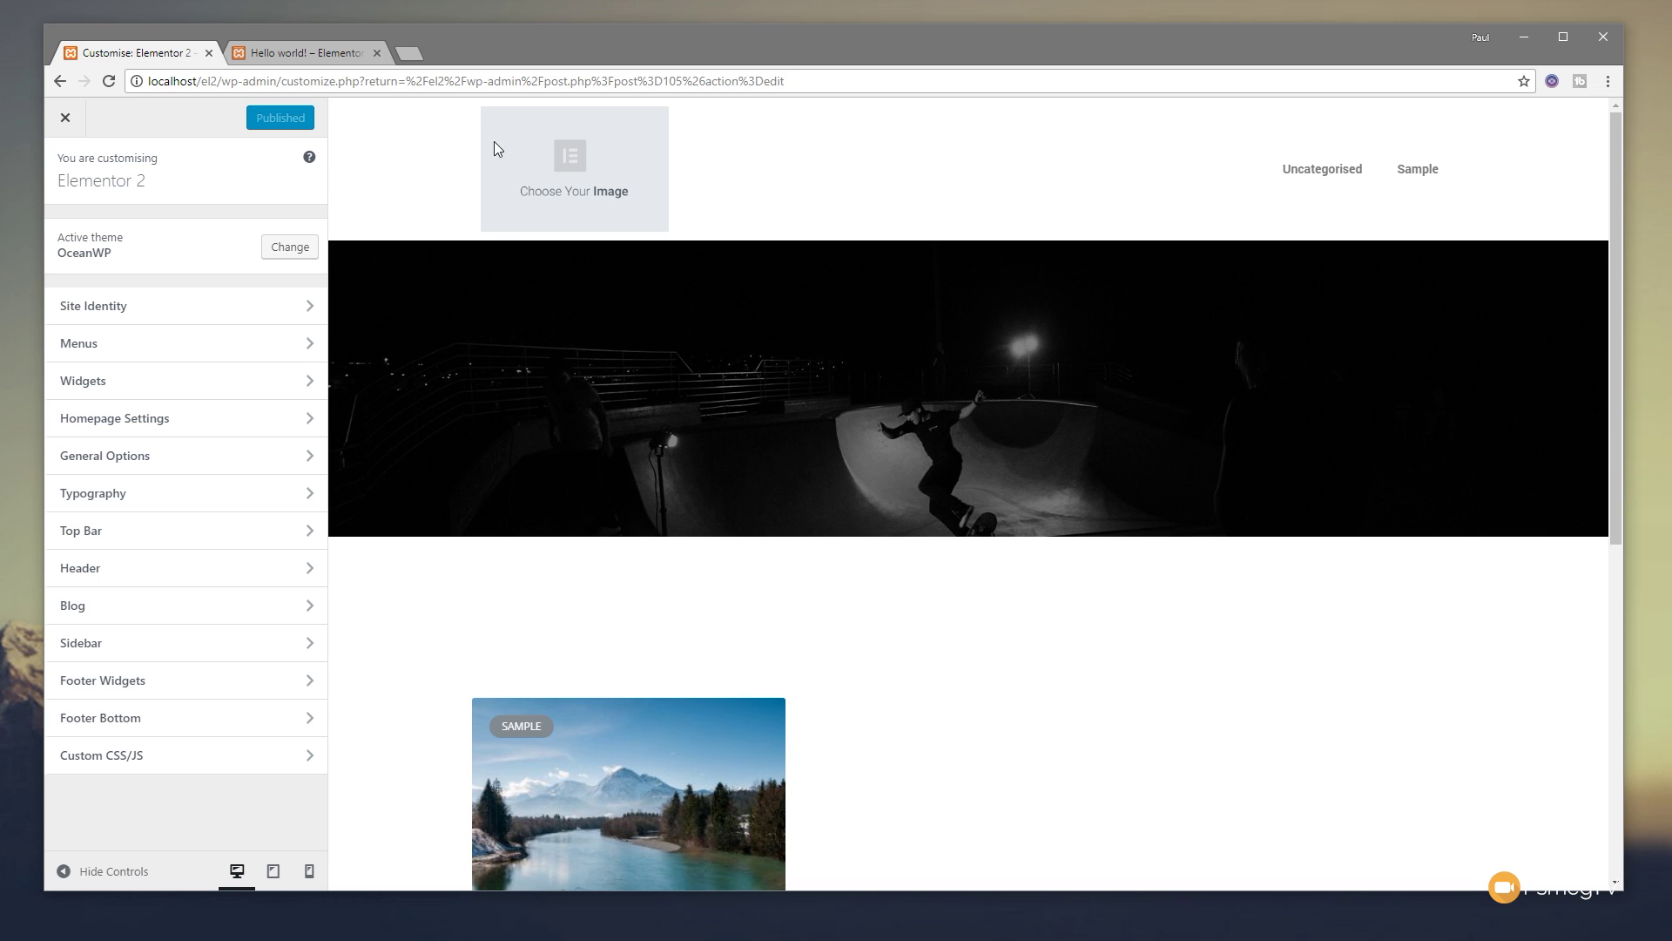
left_click(113, 566)
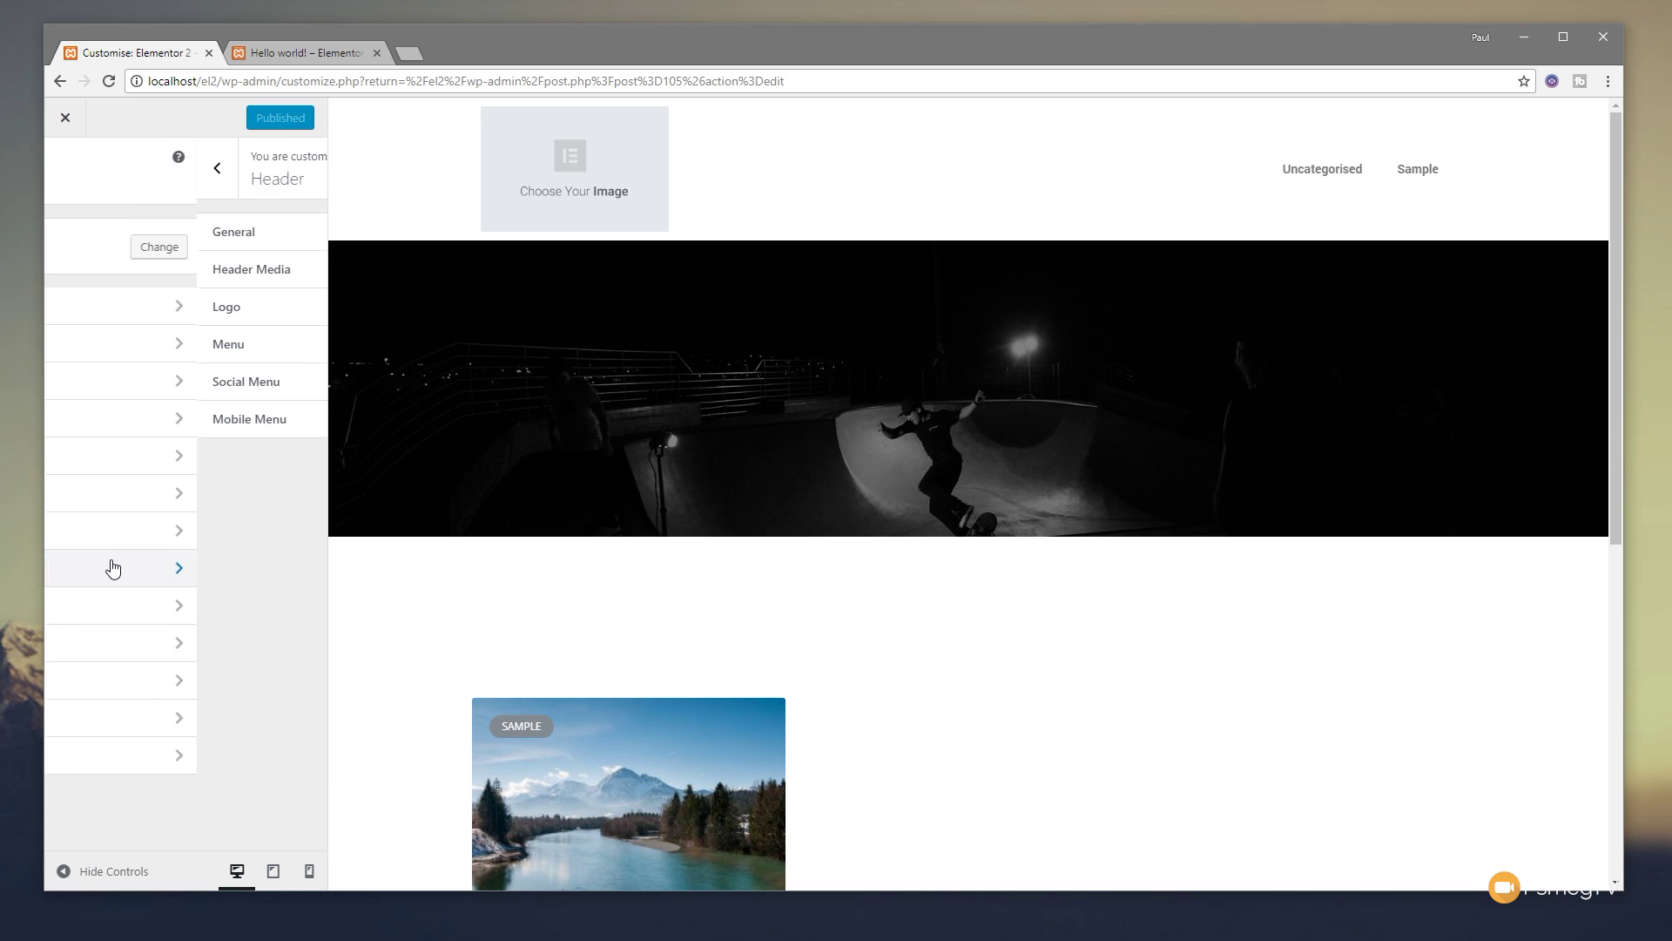
left_click(104, 315)
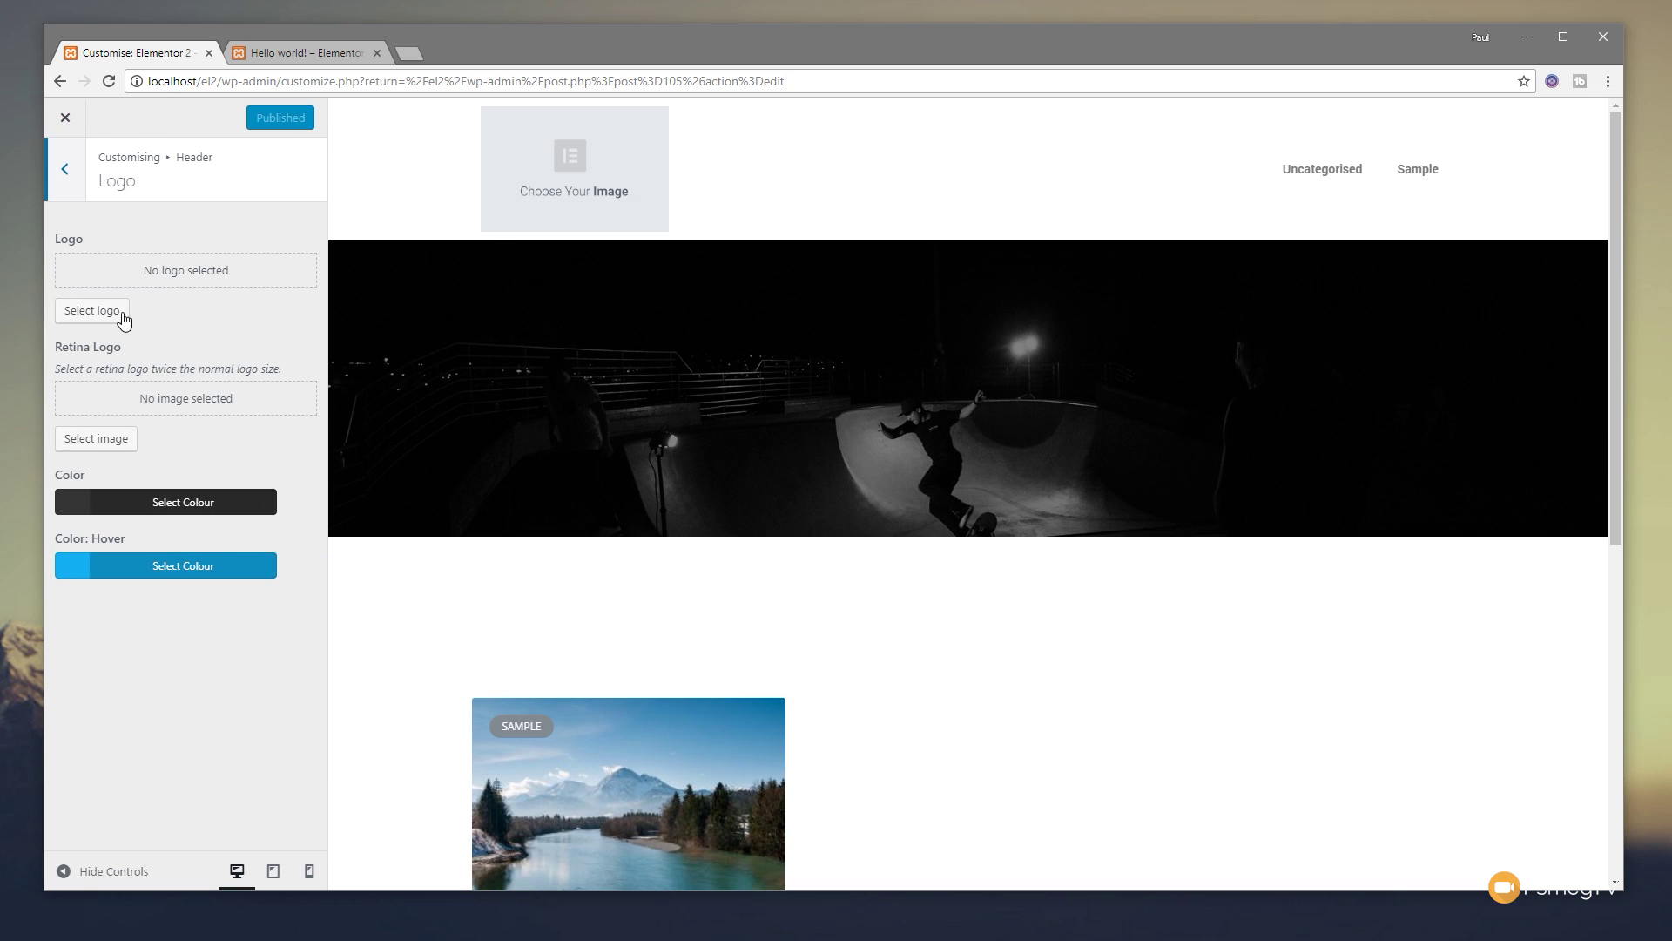
left_click(123, 318)
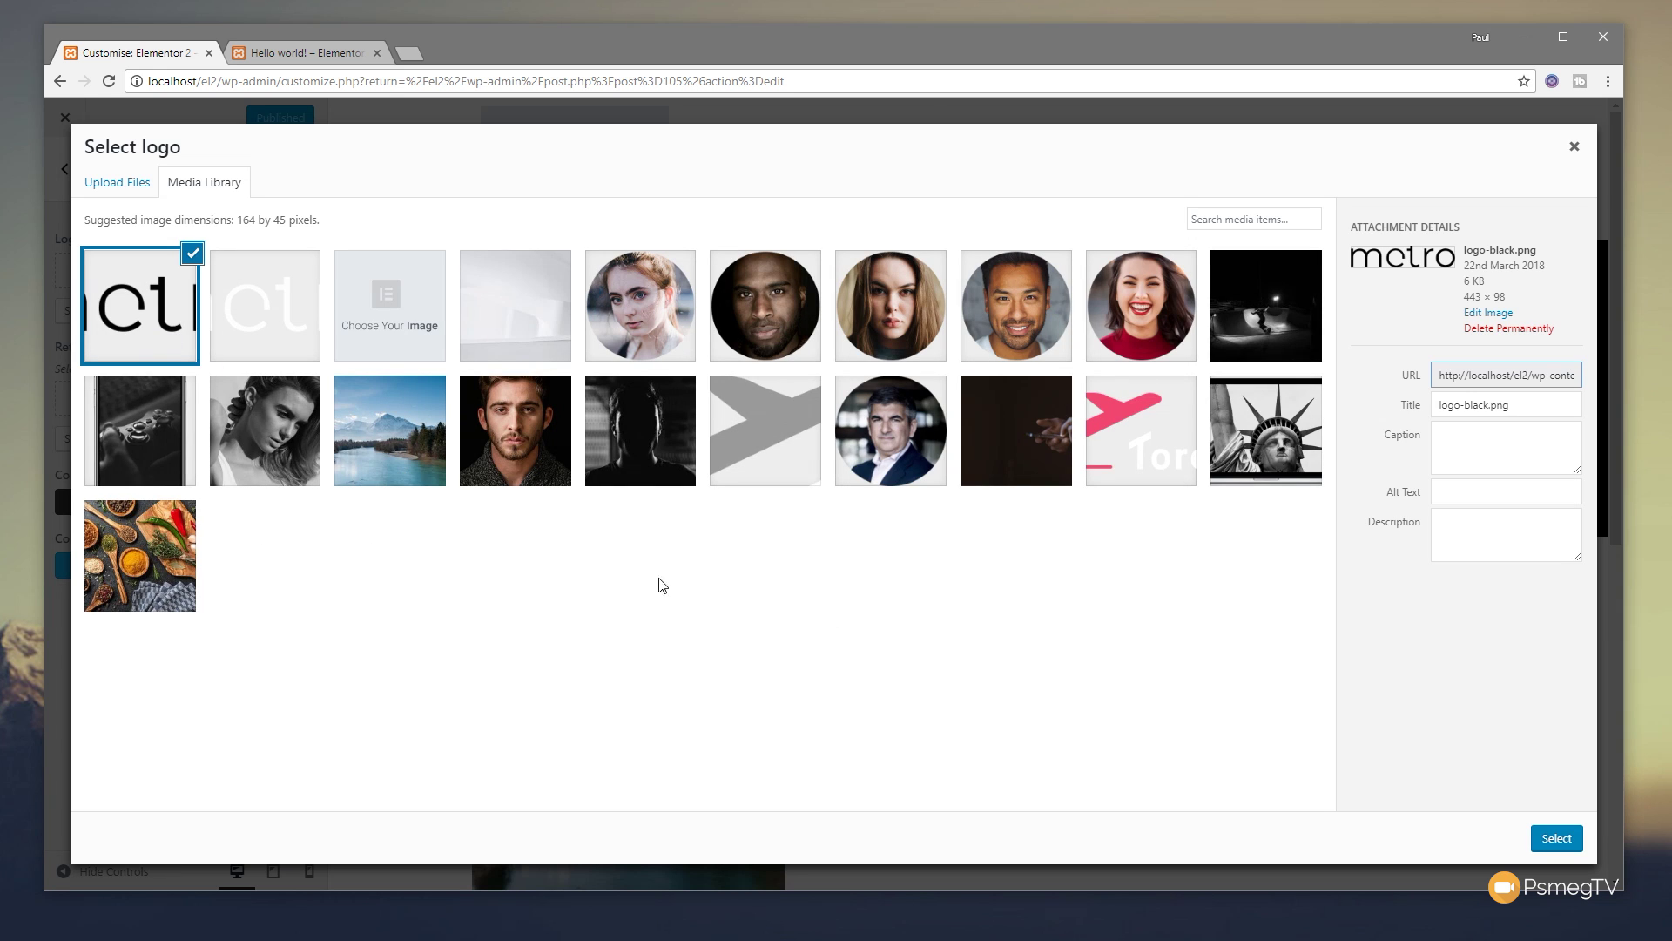
left_click(1549, 839)
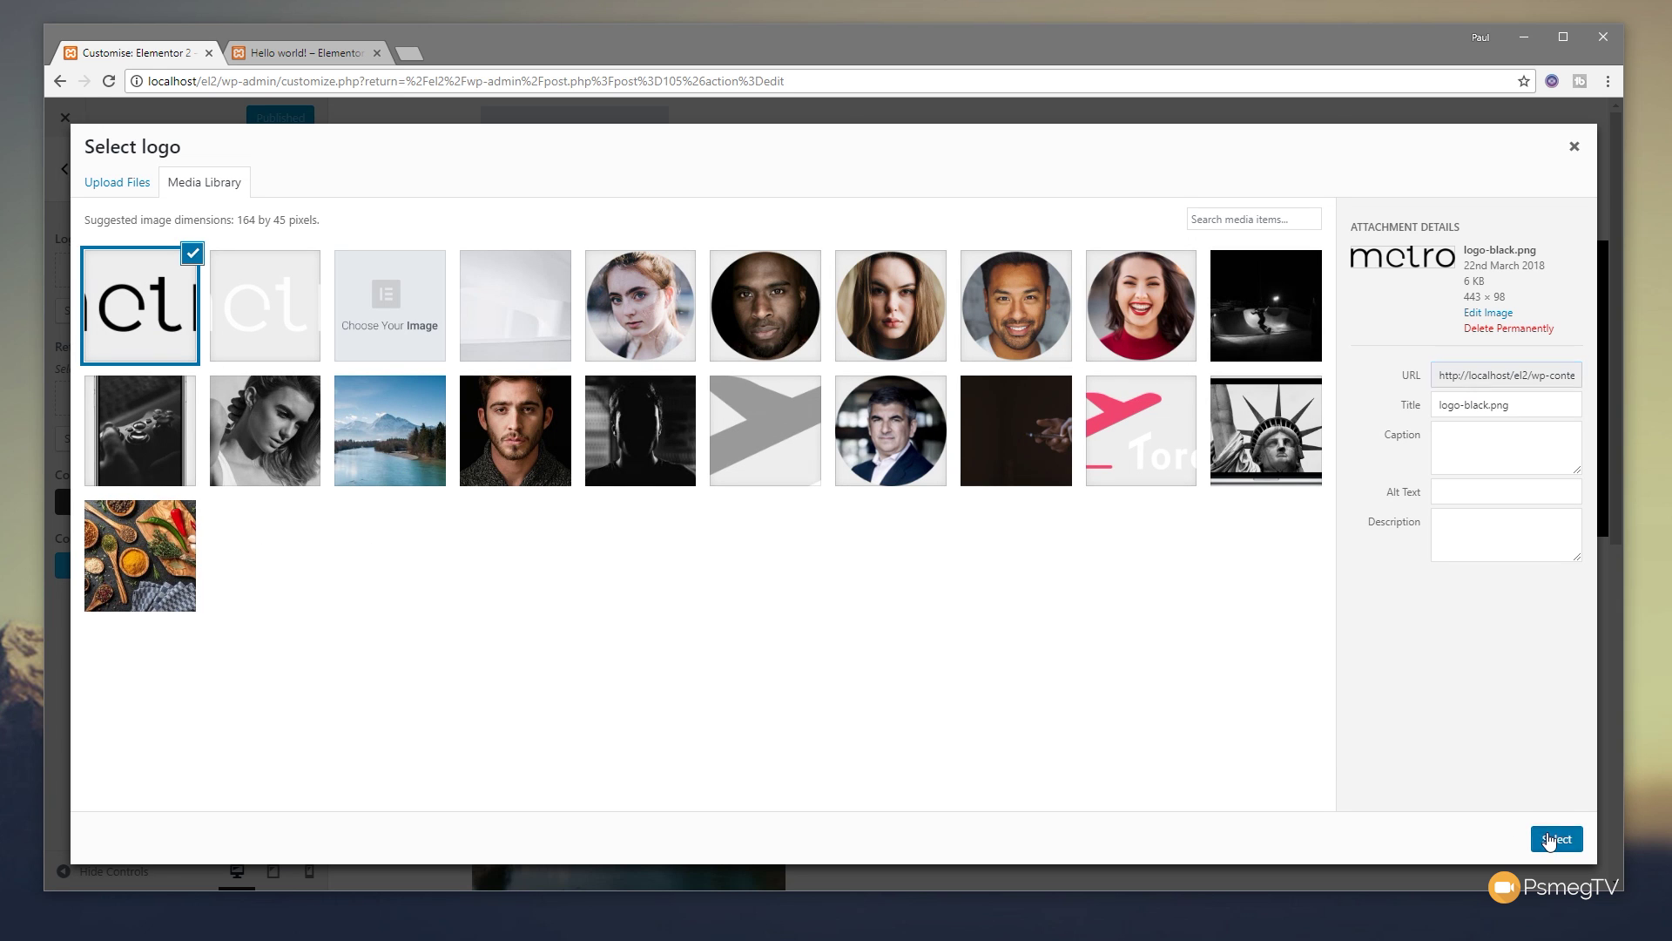
left_click(1532, 838)
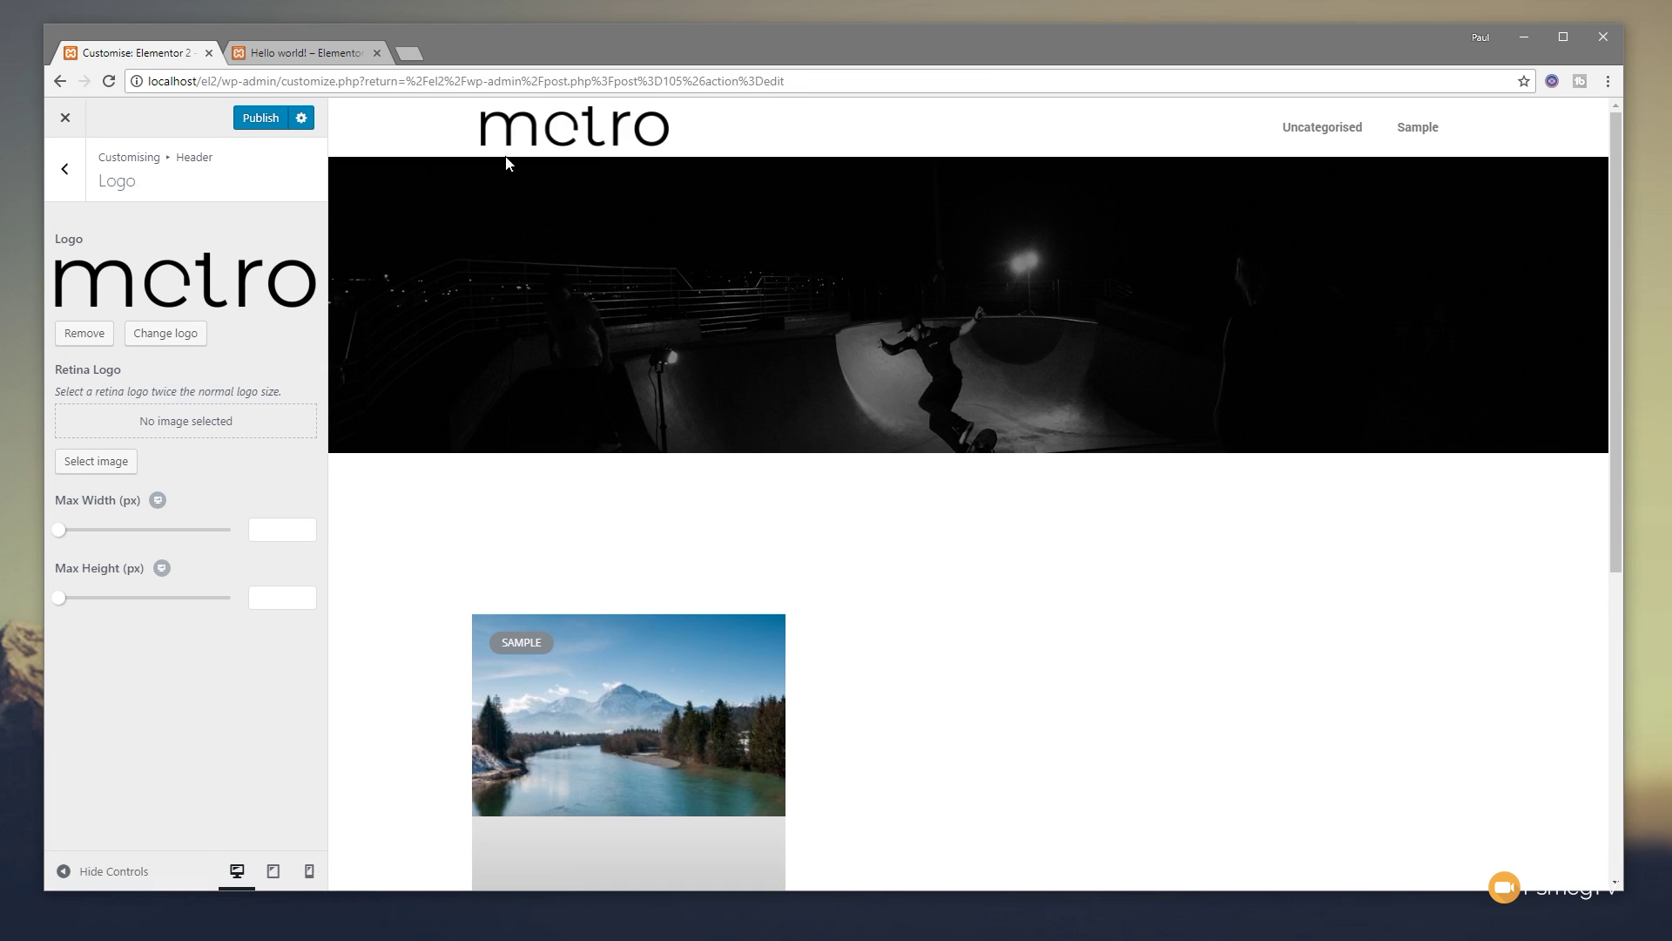
left_click(255, 131)
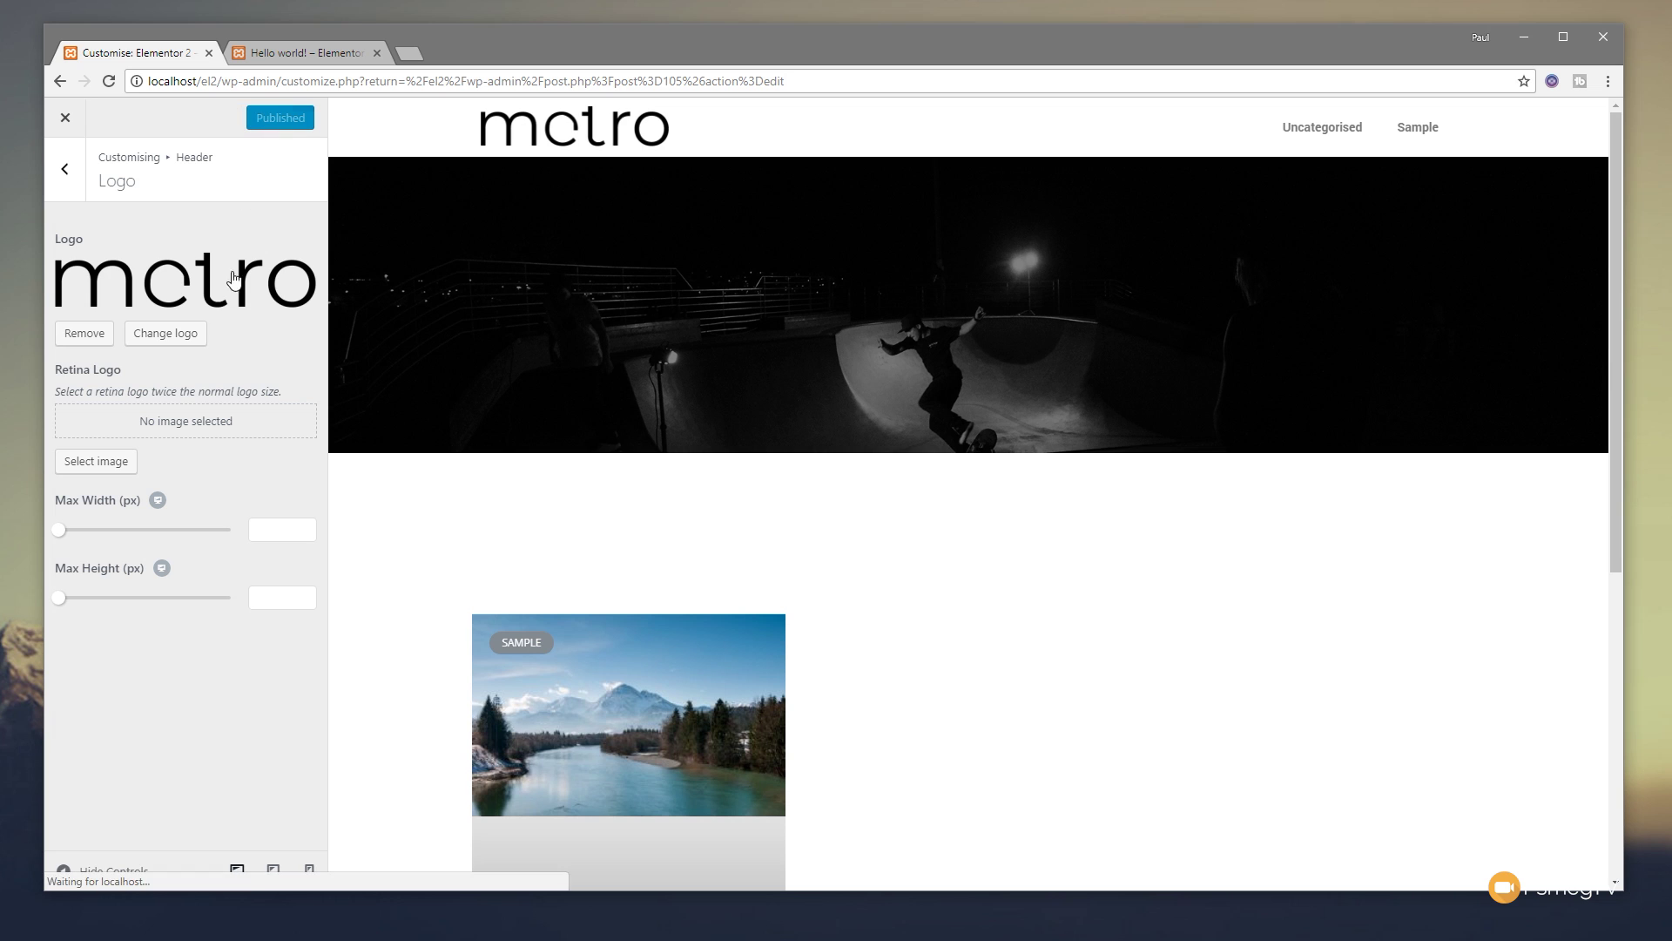
left_click(244, 58)
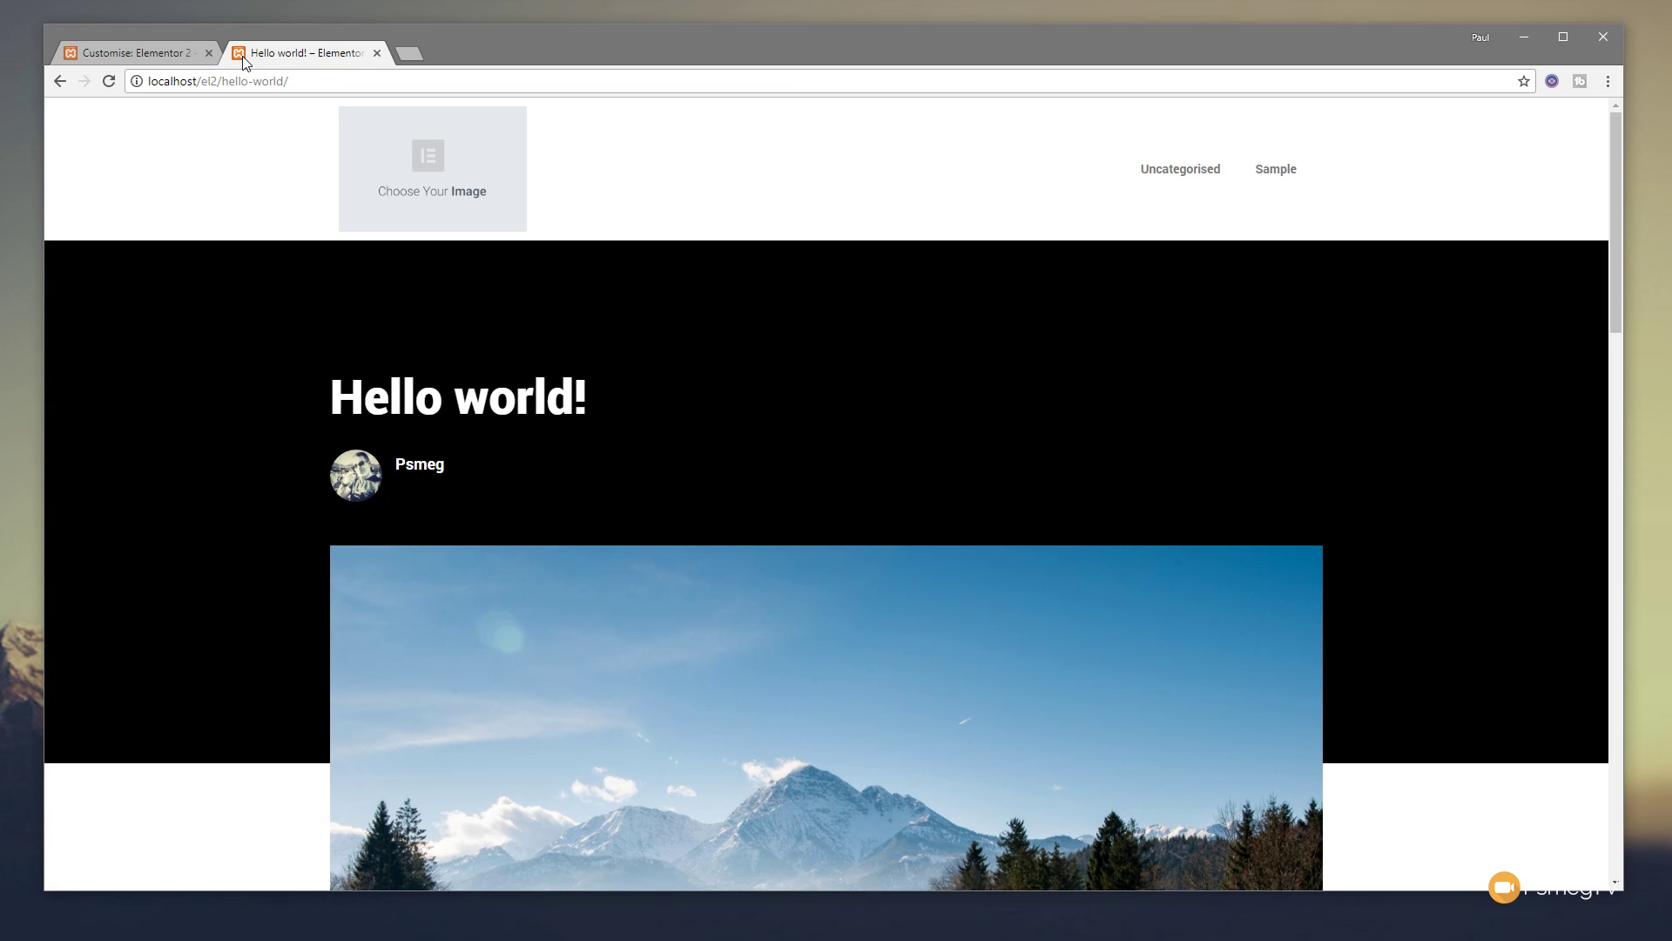
Reload the Hello world! post to show the metro logo in its header
left_click(108, 81)
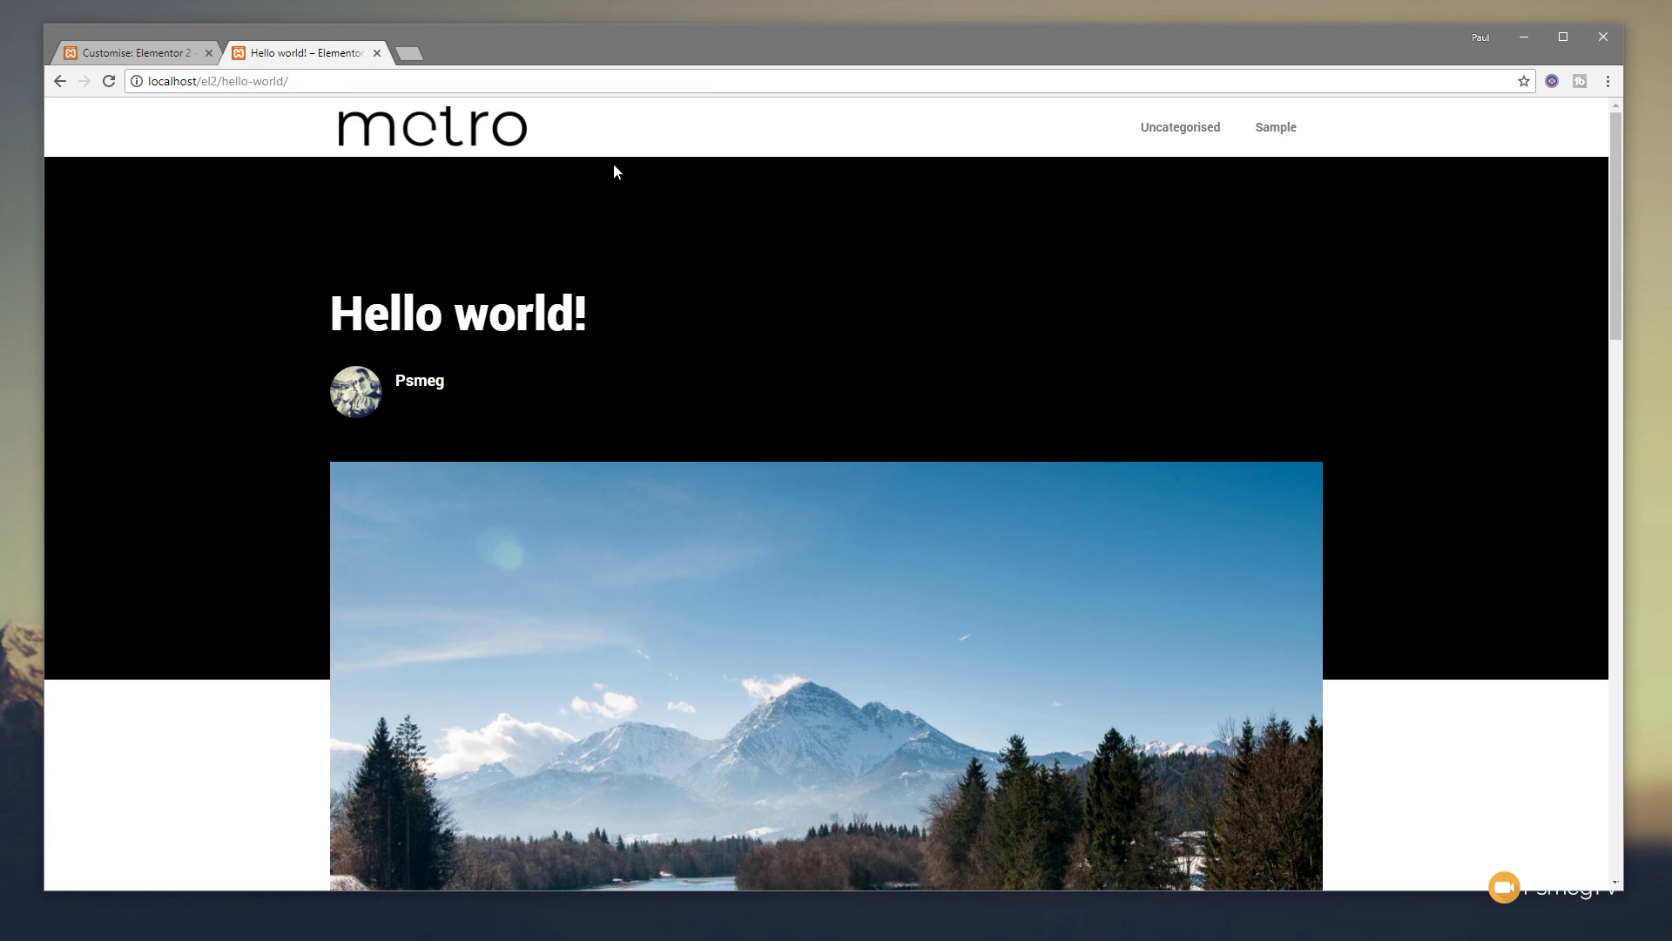